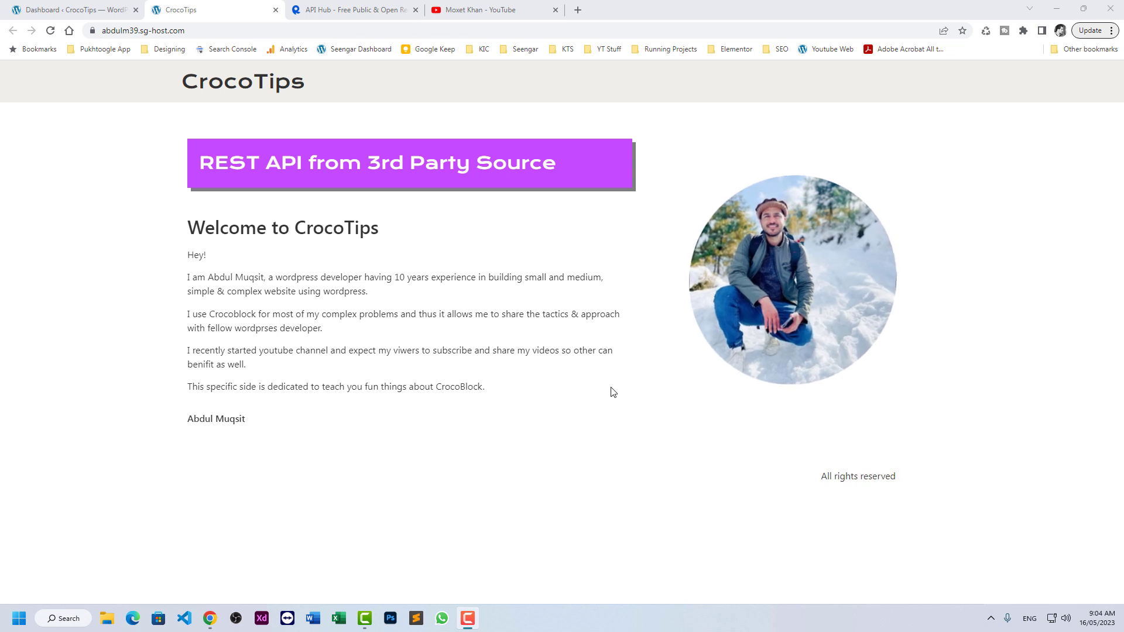
Step: Browse the YouTube channel's videos, then return to the CrocoTips '3rd Party Source' page
{"action": "left_click", "coordinate": [480, 9]}
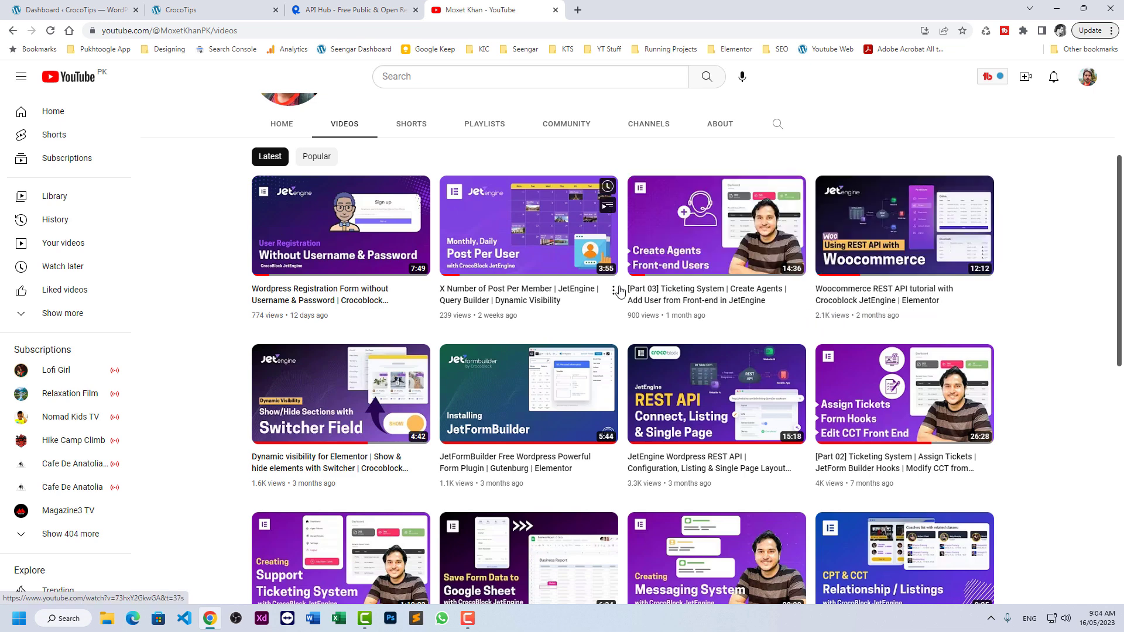
{"action": "left_click", "coordinate": [257, 9]}
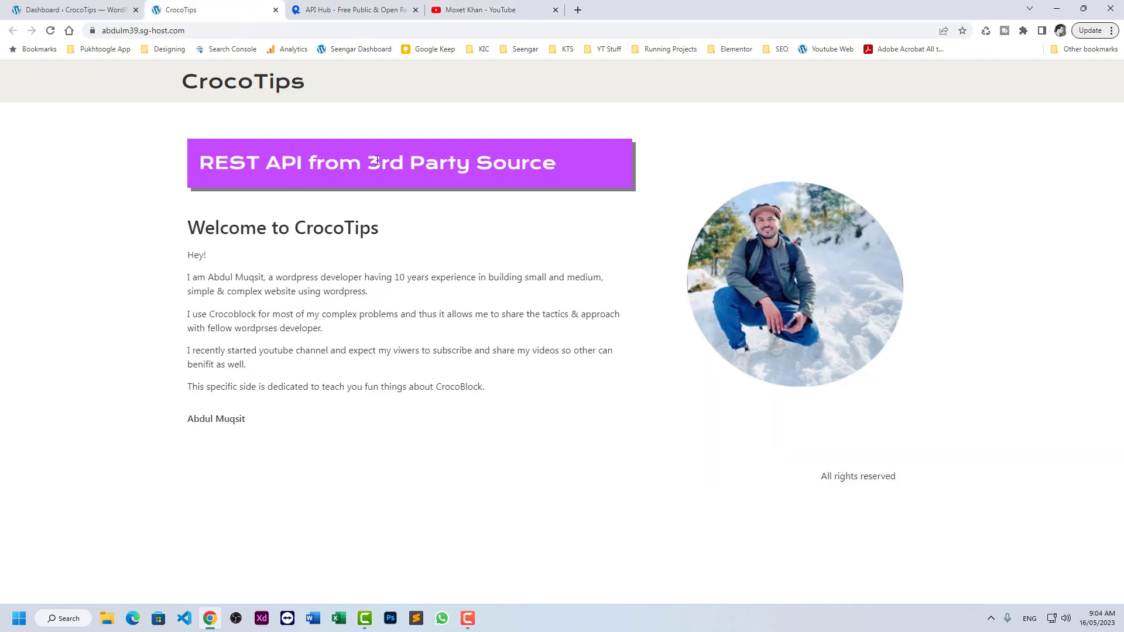
{"action": "left_click_drag", "start_coordinate": [368, 167], "coordinate": [520, 191]}
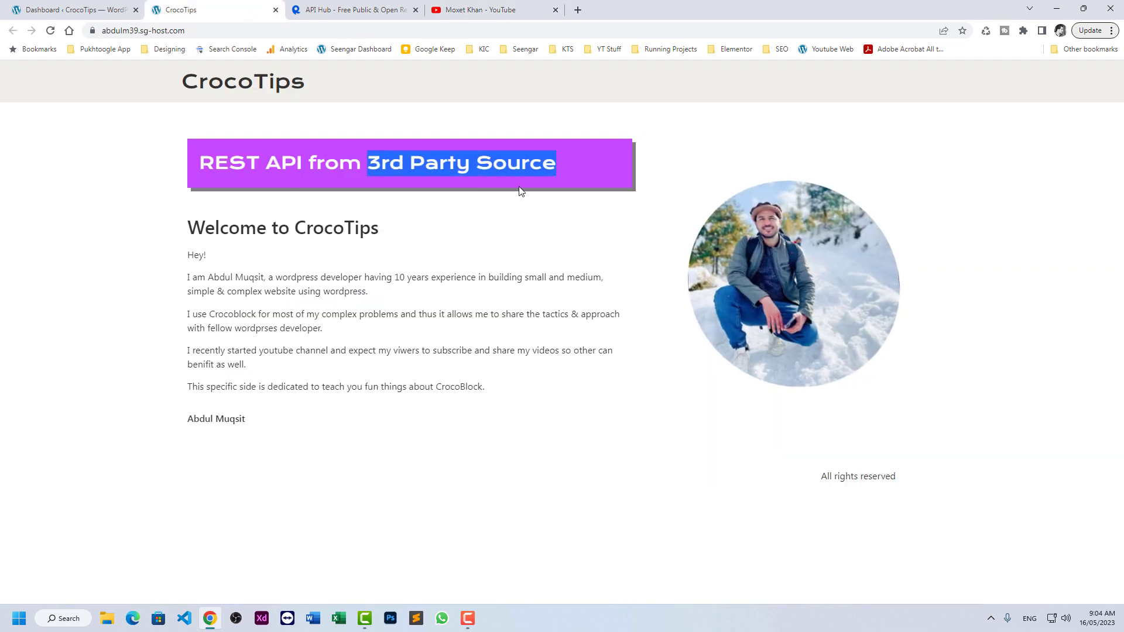
{"action": "left_click", "coordinate": [520, 192]}
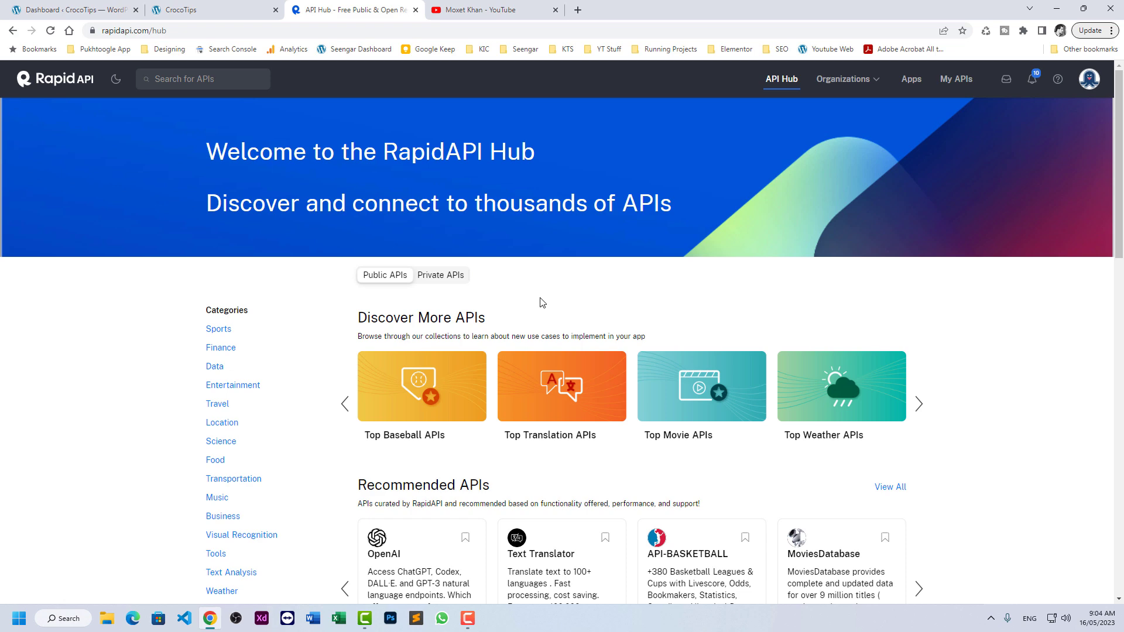
Step: Search RapidAPI for 'breed' APIs
{"action": "scroll", "coordinate": [540, 302], "scroll_direction": "down", "scroll_amount": 2}
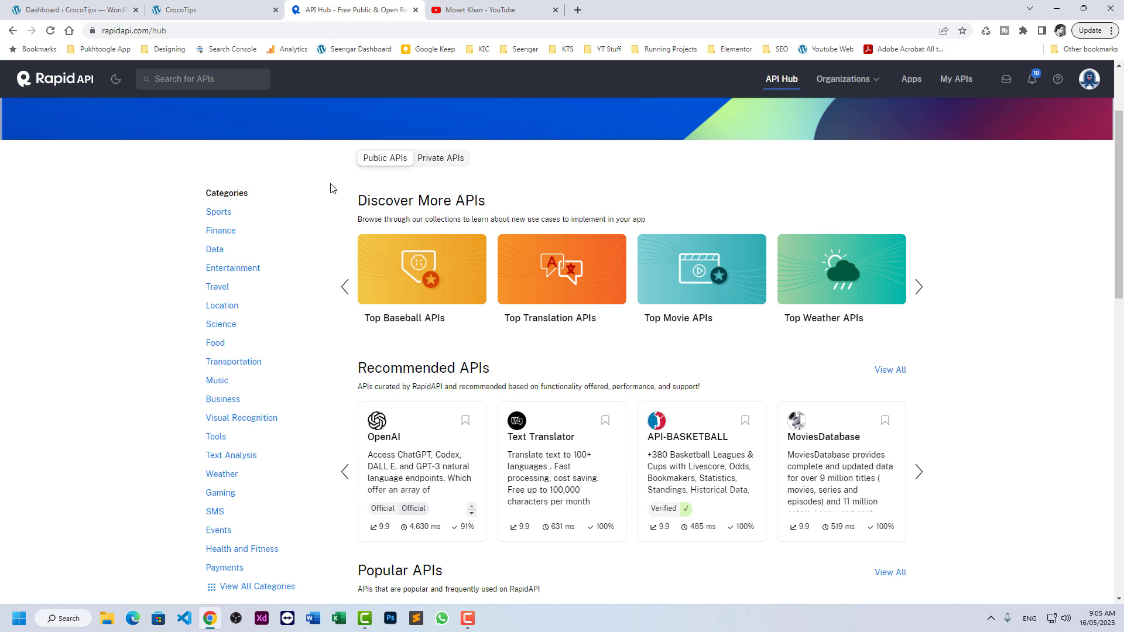
{"action": "left_click", "coordinate": [235, 83]}
{"action": "type", "text": "breed"}
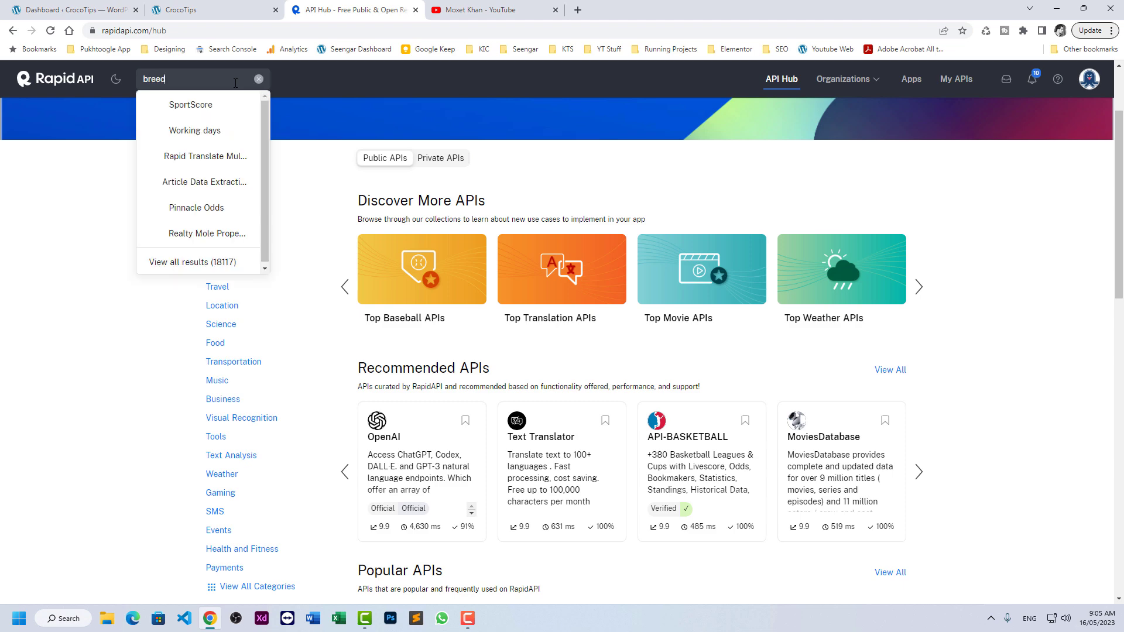
{"action": "key", "text": "Return"}
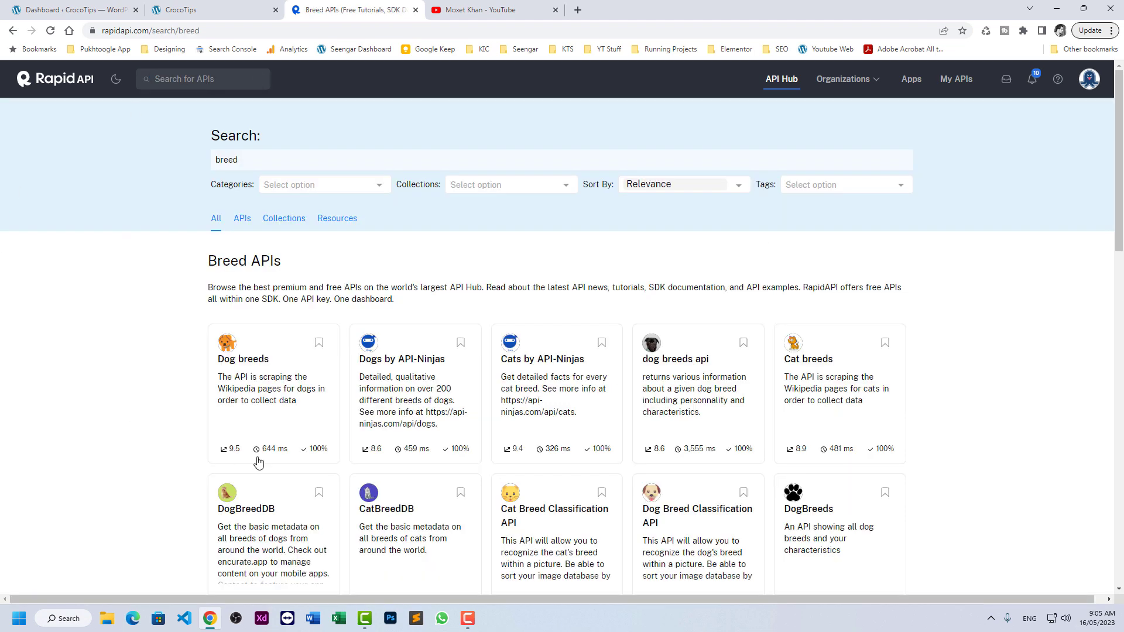
{"action": "left_click", "coordinate": [246, 367]}
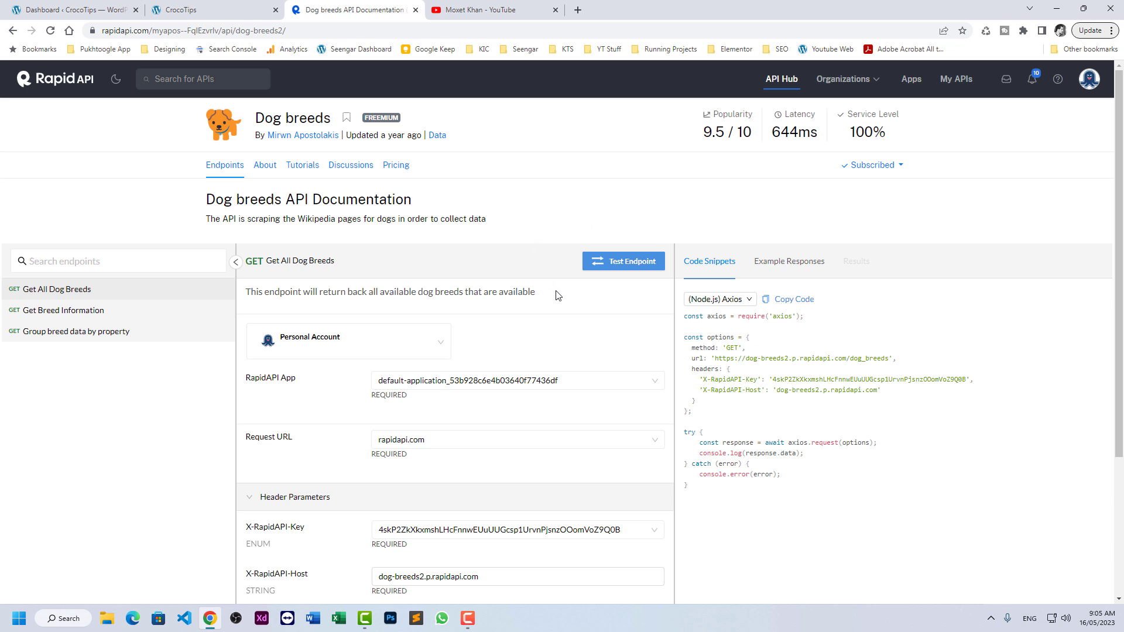
{"action": "scroll", "coordinate": [553, 251], "scroll_direction": "down", "scroll_amount": 2}
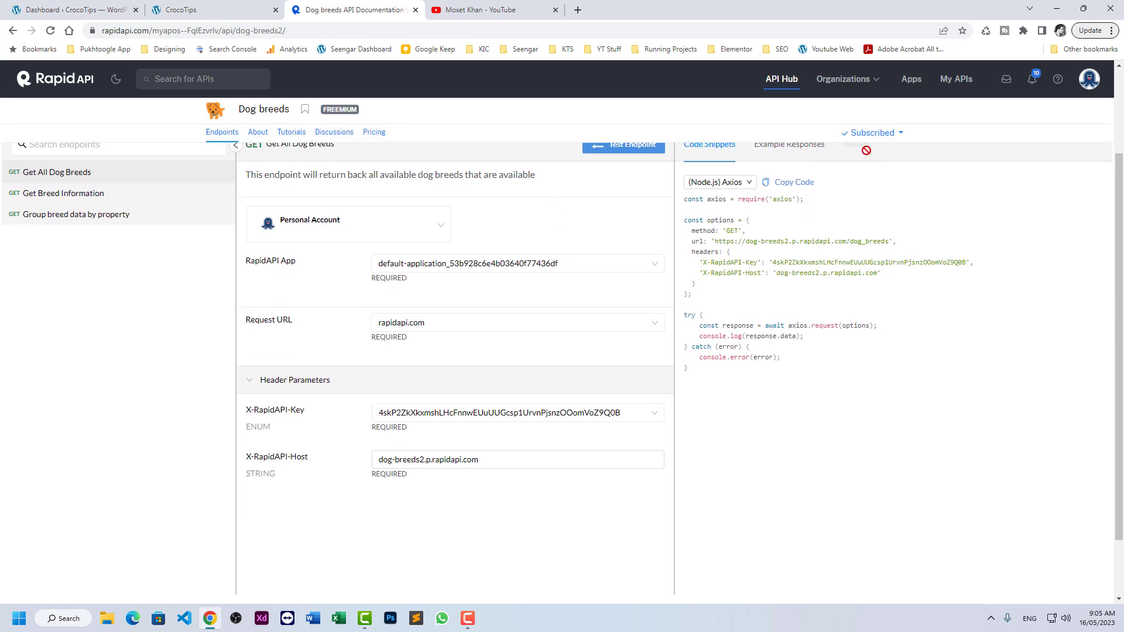
{"action": "scroll", "coordinate": [843, 170], "scroll_direction": "up", "scroll_amount": 1}
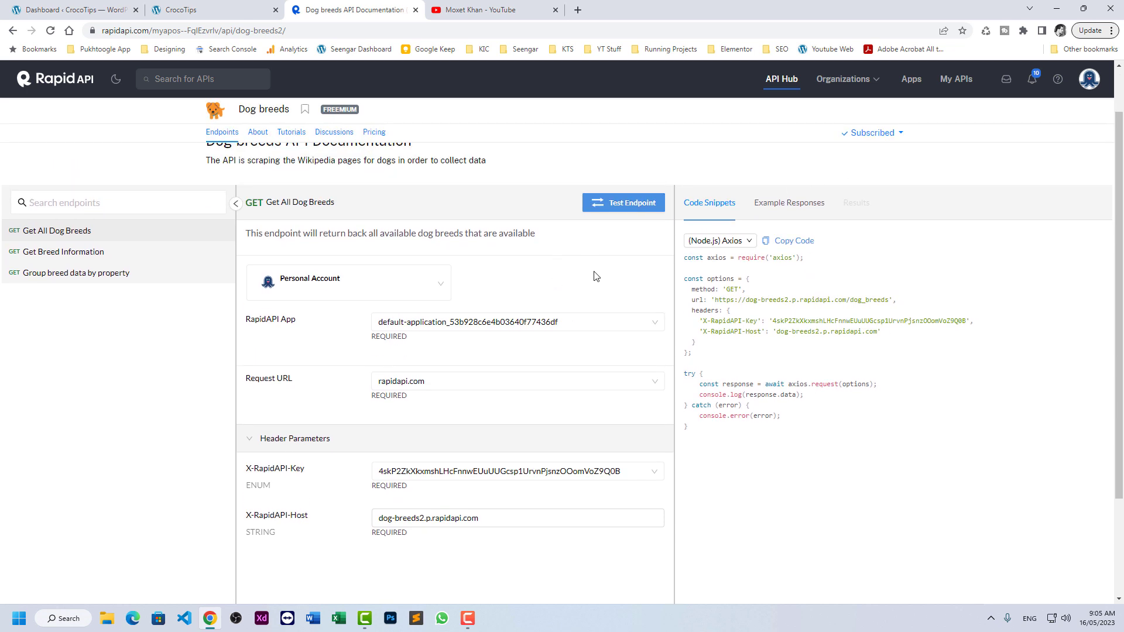
{"action": "left_click", "coordinate": [617, 206]}
{"action": "scroll", "coordinate": [319, 398], "scroll_direction": "down", "scroll_amount": 1}
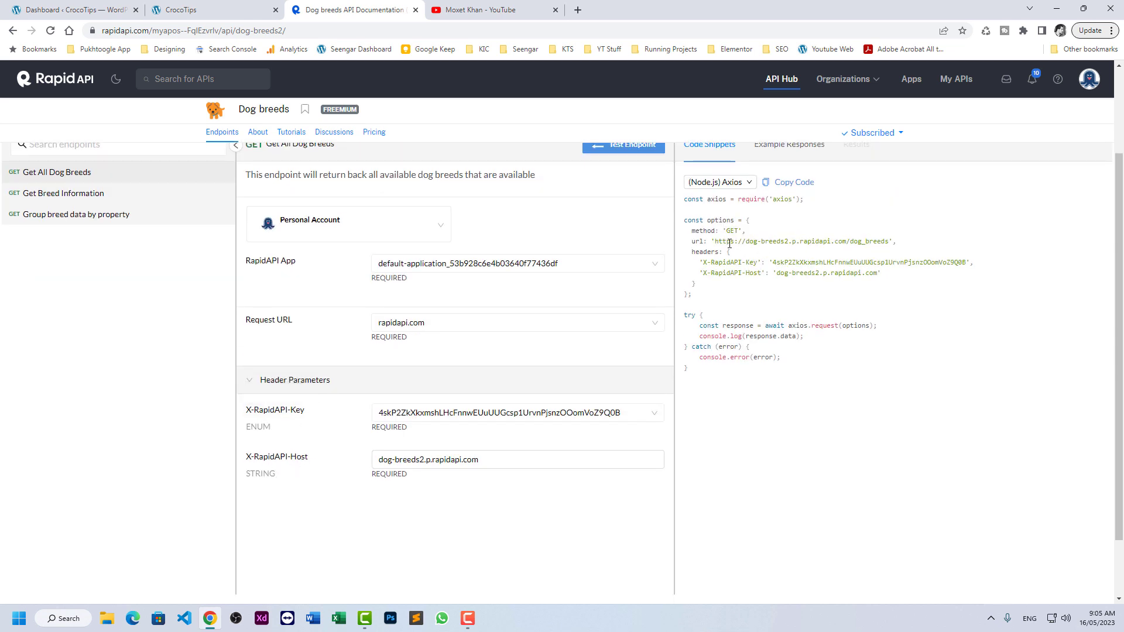
{"action": "left_click_drag", "start_coordinate": [698, 227], "coordinate": [785, 273]}
{"action": "left_click", "coordinate": [785, 272]}
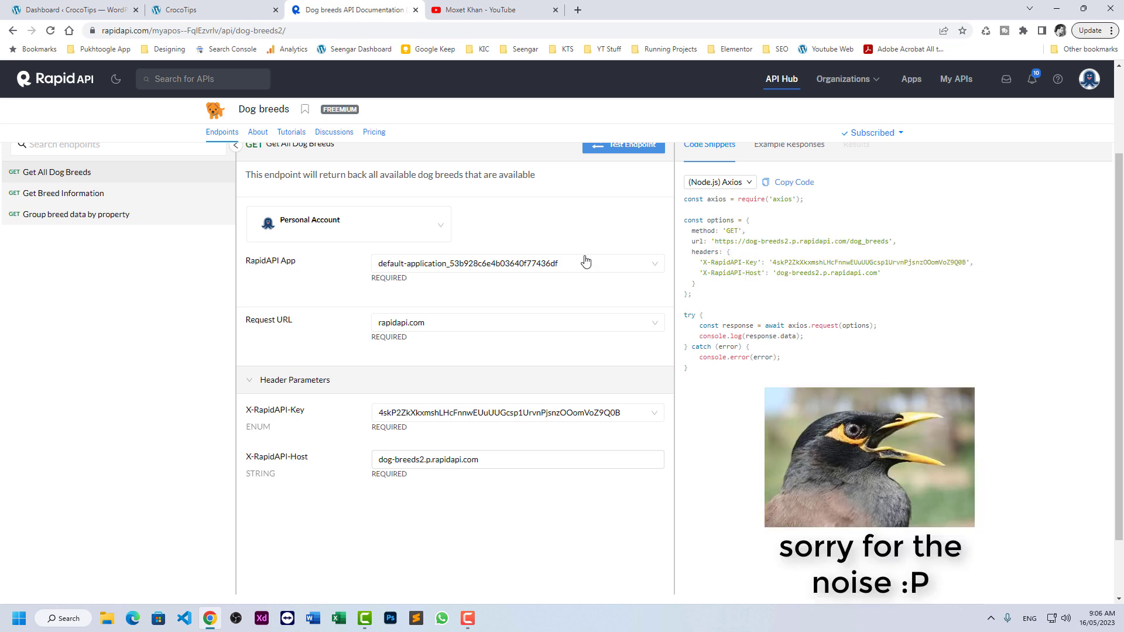
Step: Start a new endpoint under JetEngine's REST API Endpoints
{"action": "left_click", "coordinate": [64, 6]}
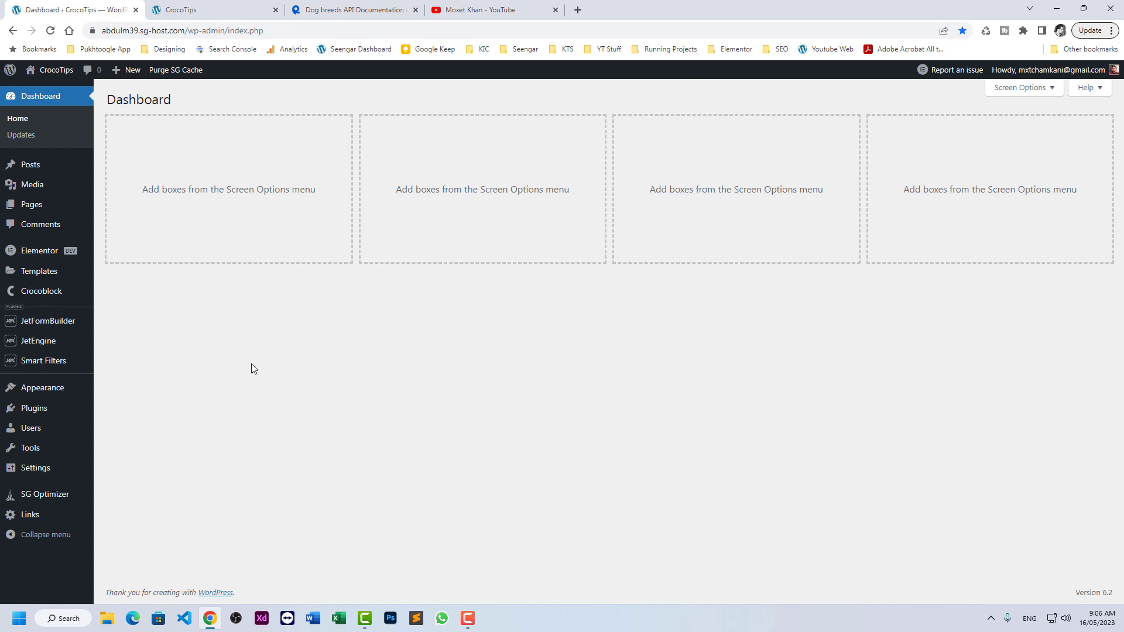
{"action": "mouse_move", "coordinate": [26, 344]}
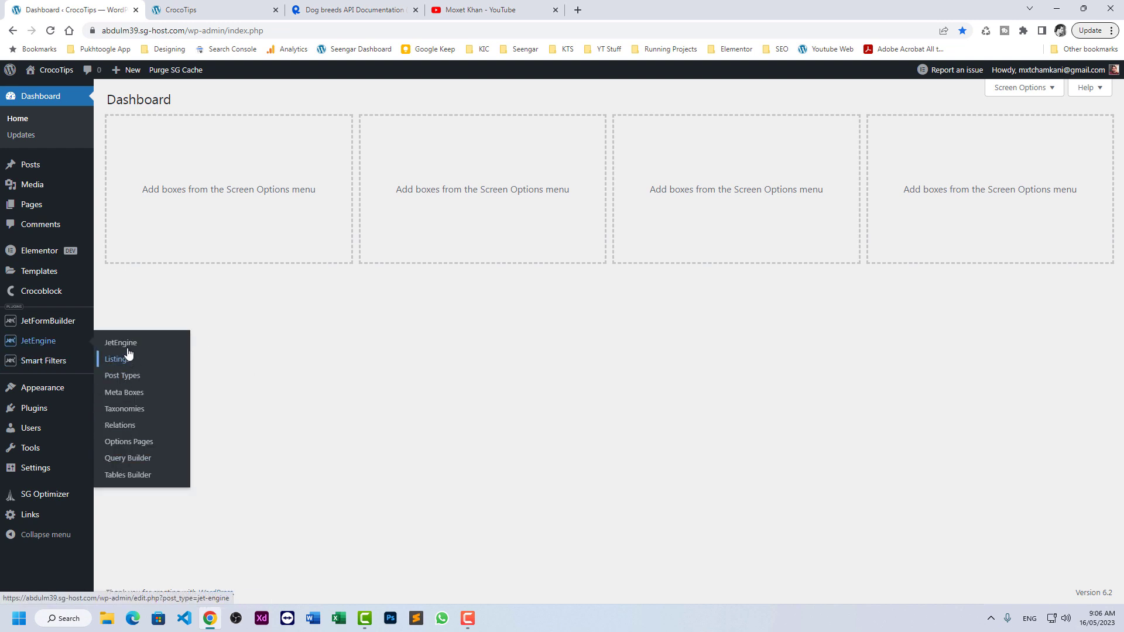
{"action": "left_click", "coordinate": [123, 344]}
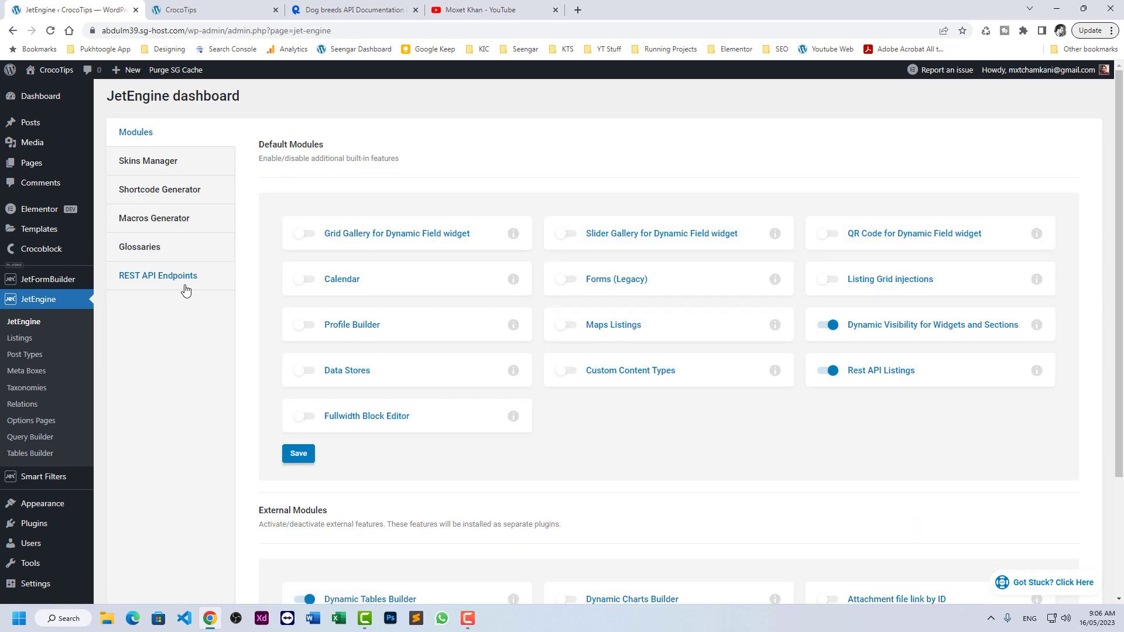
{"action": "left_click", "coordinate": [184, 288]}
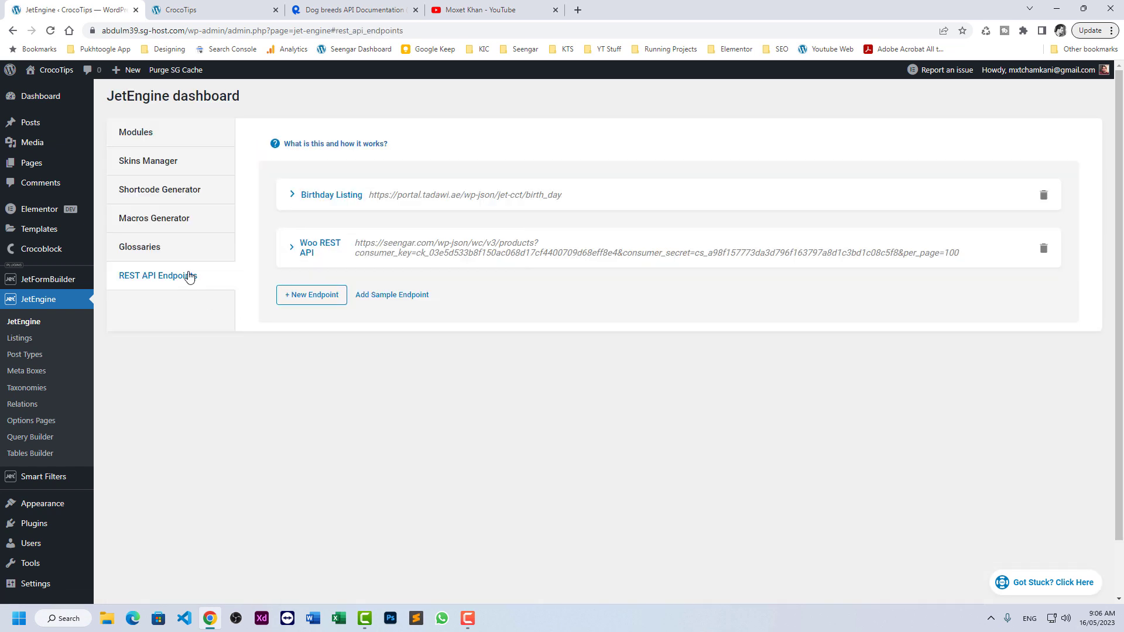
{"action": "left_click", "coordinate": [171, 138]}
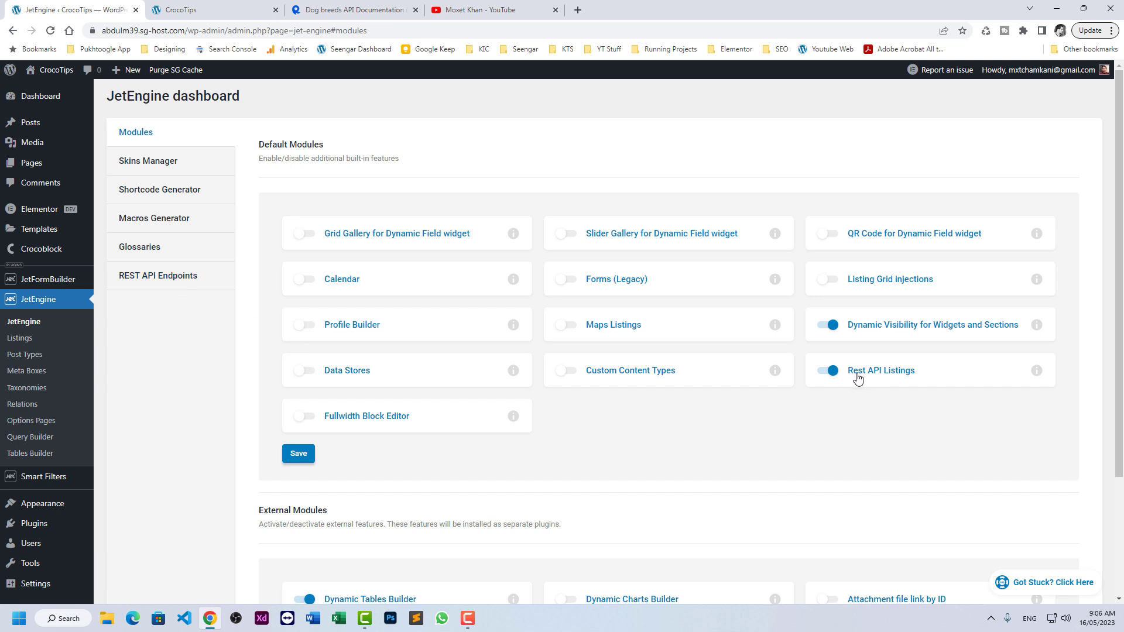
{"action": "left_click", "coordinate": [173, 283]}
{"action": "left_click", "coordinate": [318, 300]}
{"action": "left_click", "coordinate": [710, 336]}
{"action": "type", "text": "Dog Breeds"}
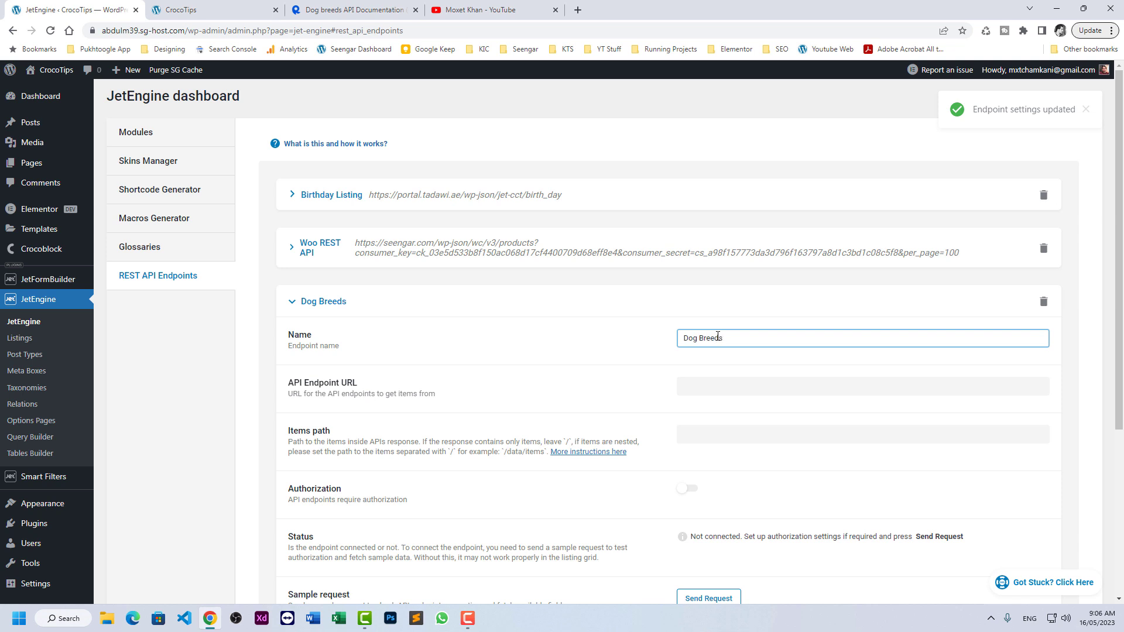
{"action": "key", "text": "Tab"}
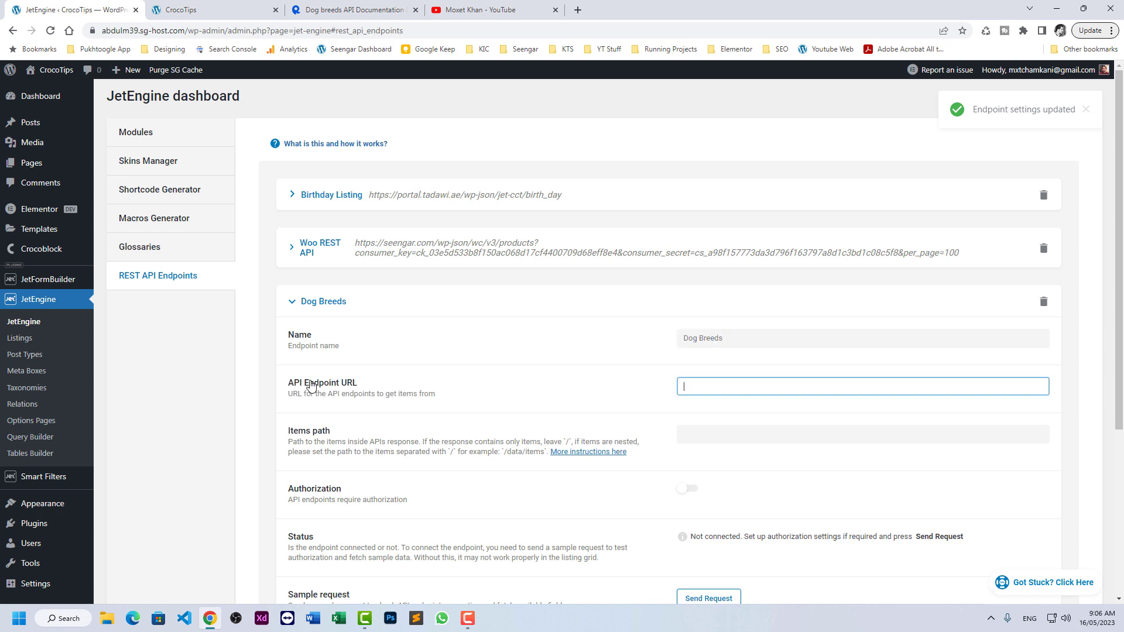
{"action": "left_click", "coordinate": [324, 8]}
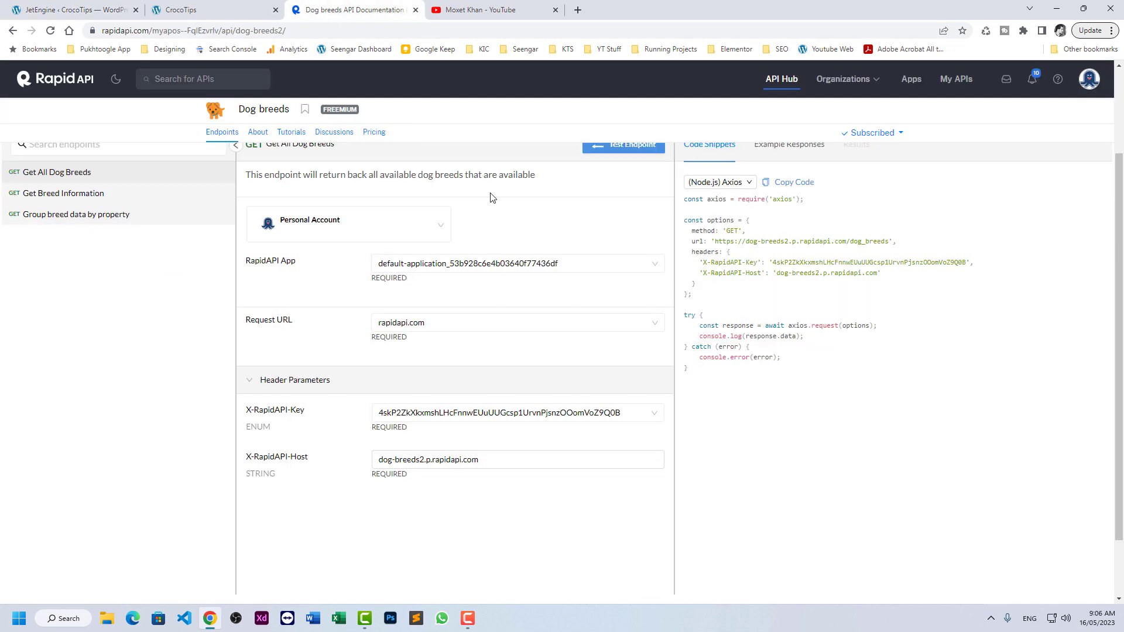
{"action": "left_click_drag", "start_coordinate": [716, 242], "coordinate": [890, 242]}
{"action": "key", "text": "ctrl+c"}
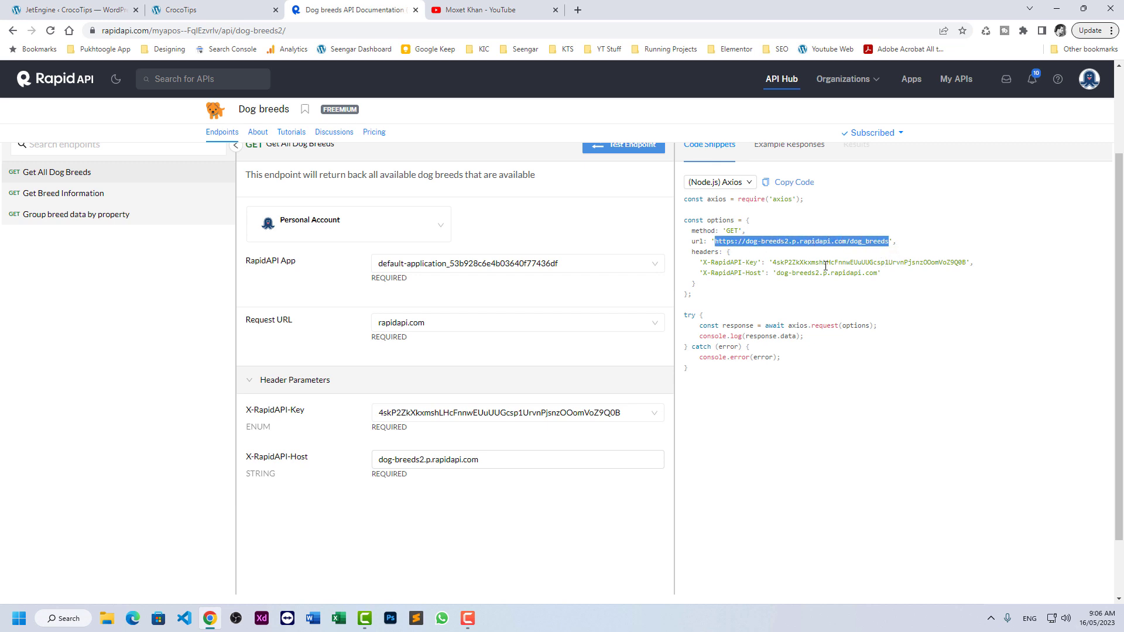
{"action": "left_click", "coordinate": [199, 9]}
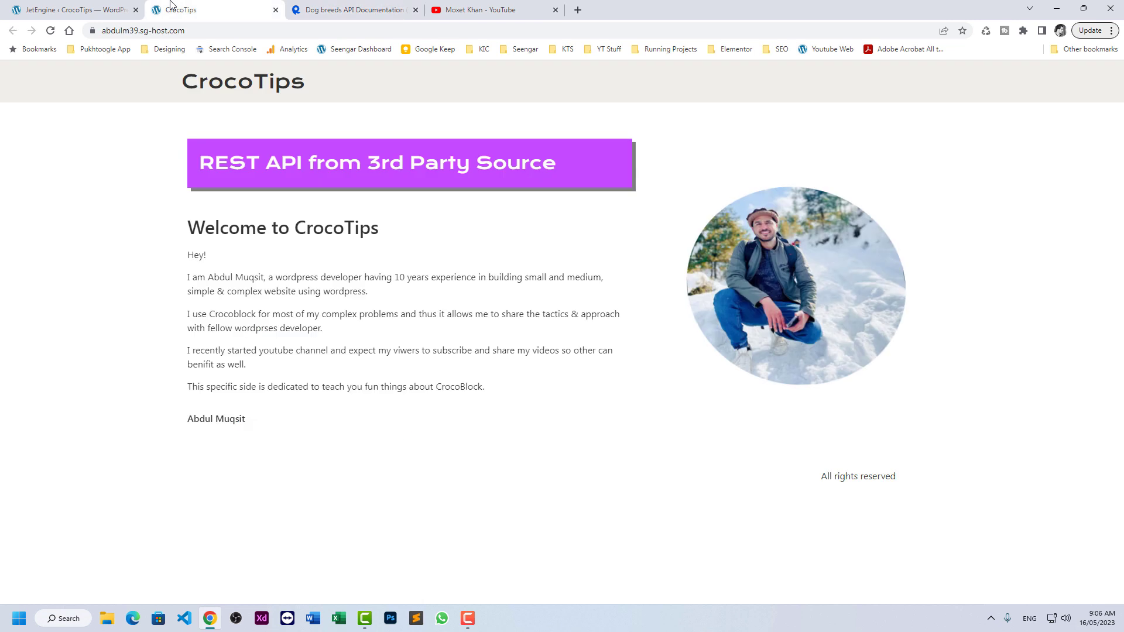
{"action": "left_click", "coordinate": [73, 9]}
{"action": "key", "text": "ctrl+v"}
{"action": "scroll", "coordinate": [549, 367], "scroll_direction": "down", "scroll_amount": 2}
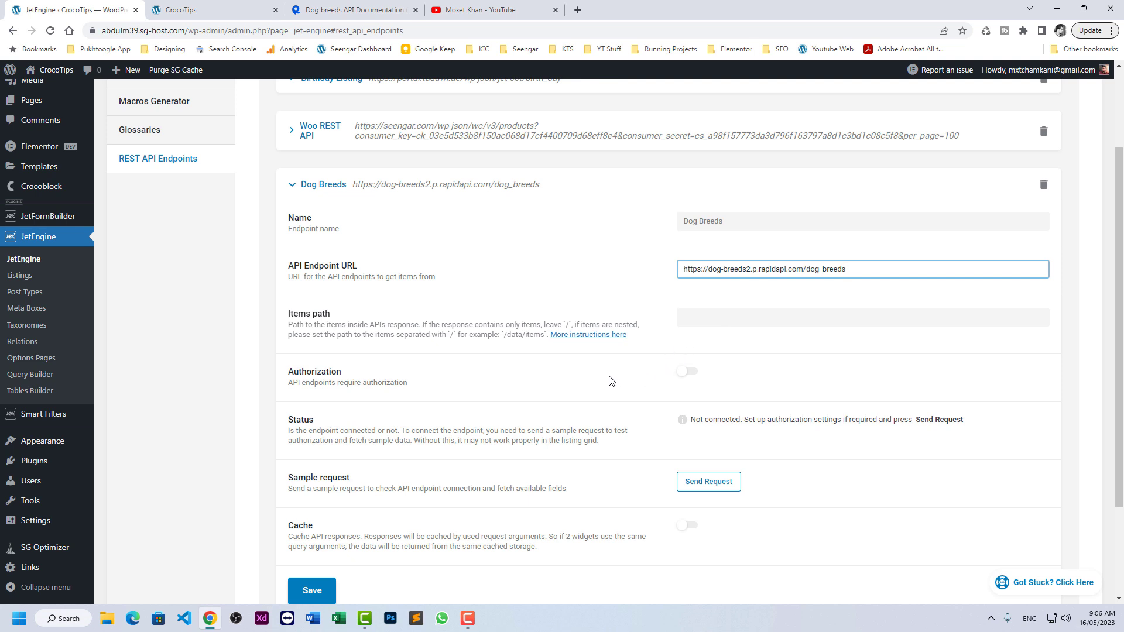
Step: Require authorization on the Dog Breeds endpoint with the RapidAPI authorization type
{"action": "left_click", "coordinate": [686, 372]}
{"action": "scroll", "coordinate": [619, 386], "scroll_direction": "down", "scroll_amount": 1}
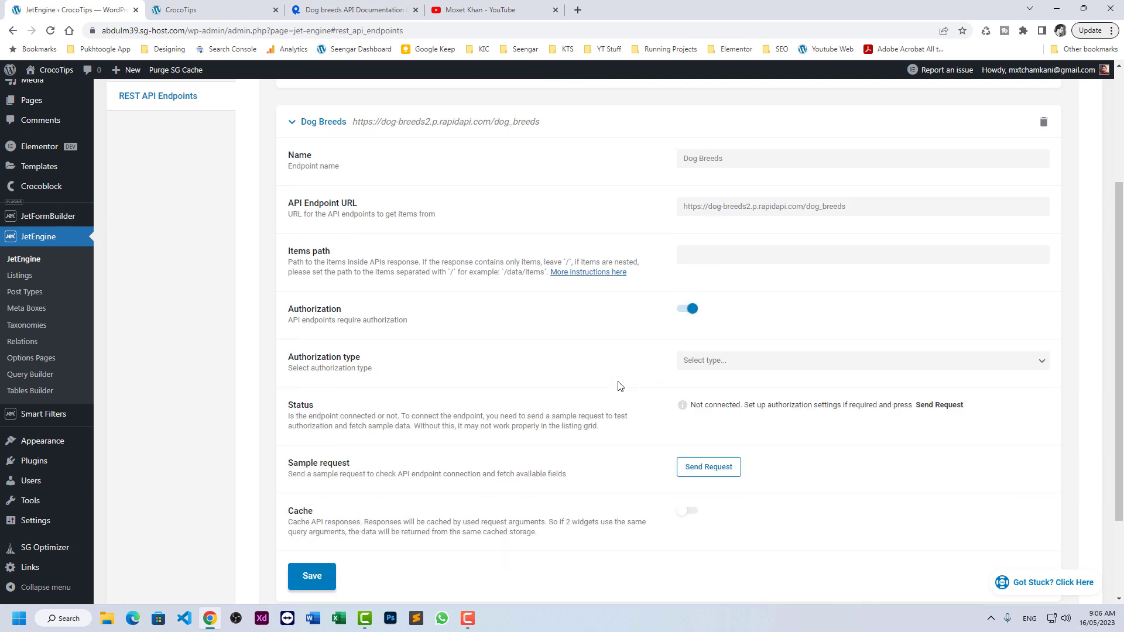
{"action": "scroll", "coordinate": [619, 386], "scroll_direction": "down", "scroll_amount": 1}
{"action": "left_click", "coordinate": [709, 306]}
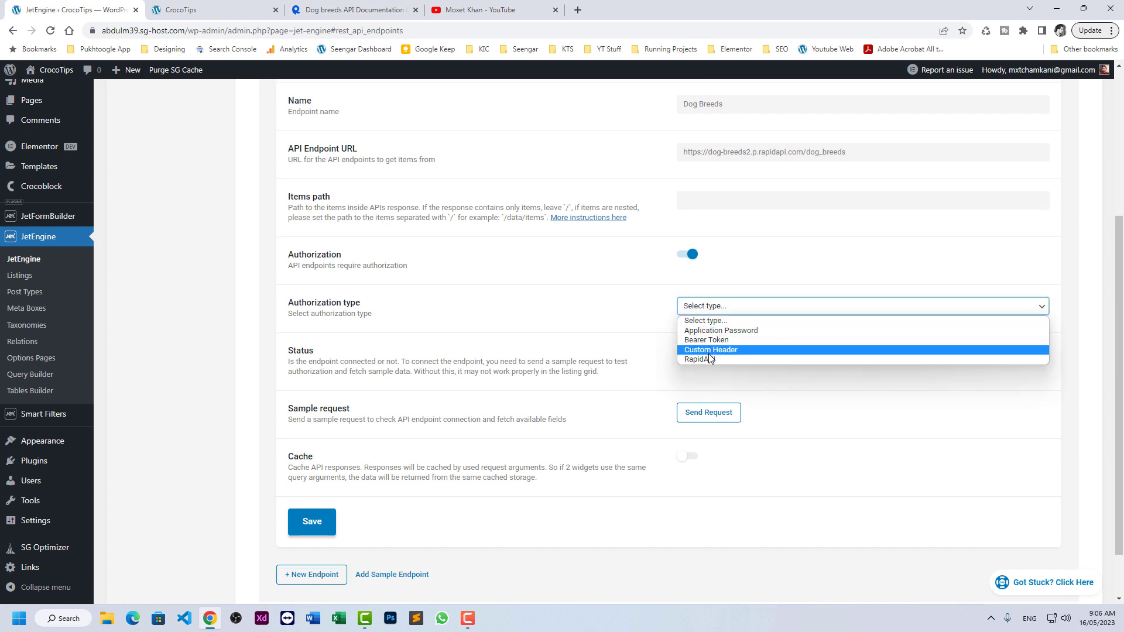
{"action": "left_click", "coordinate": [708, 358]}
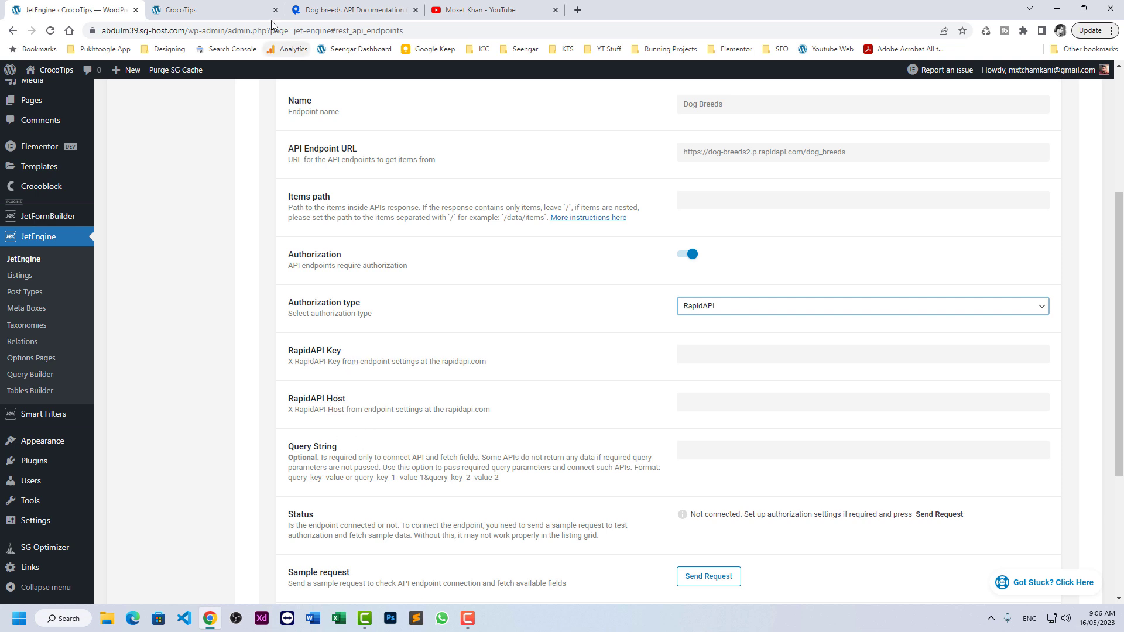
Step: Copy the API key from the RapidAPI code snippet into the RapidAPI Key setting
{"action": "left_click", "coordinate": [346, 12]}
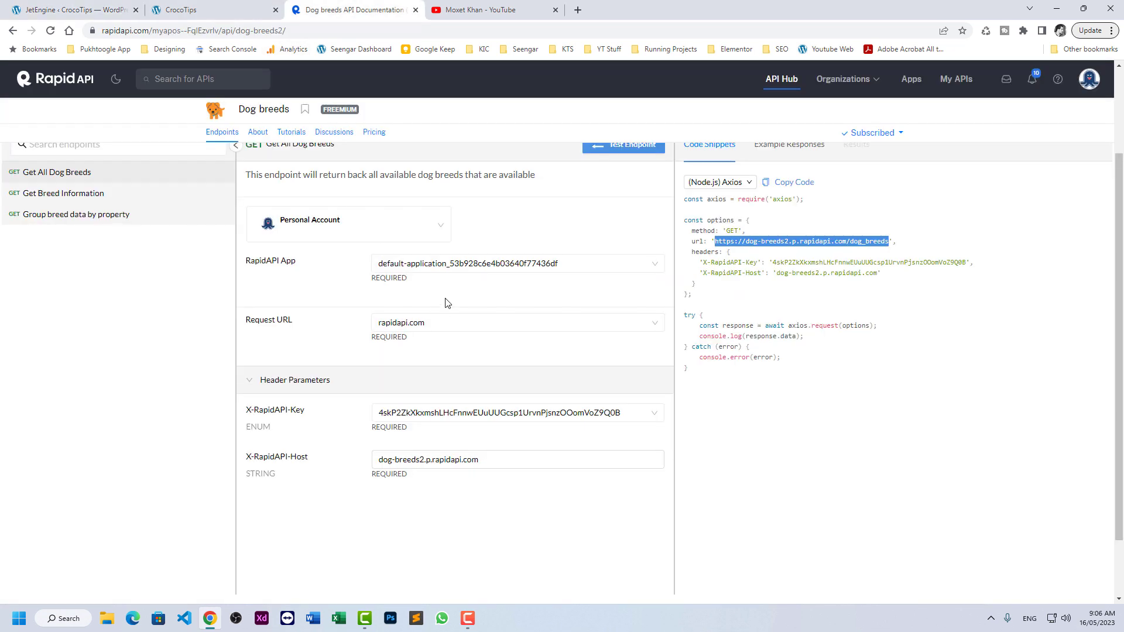
{"action": "left_click", "coordinate": [432, 418]}
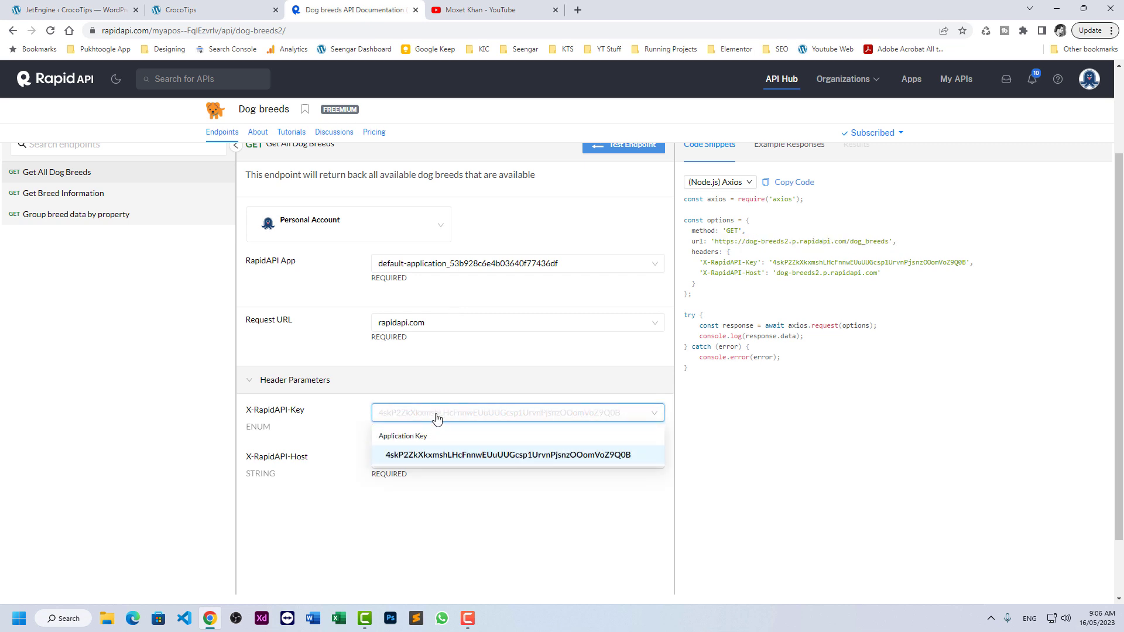
{"action": "left_click", "coordinate": [440, 420]}
{"action": "left_click", "coordinate": [575, 417]}
{"action": "left_click", "coordinate": [780, 263]}
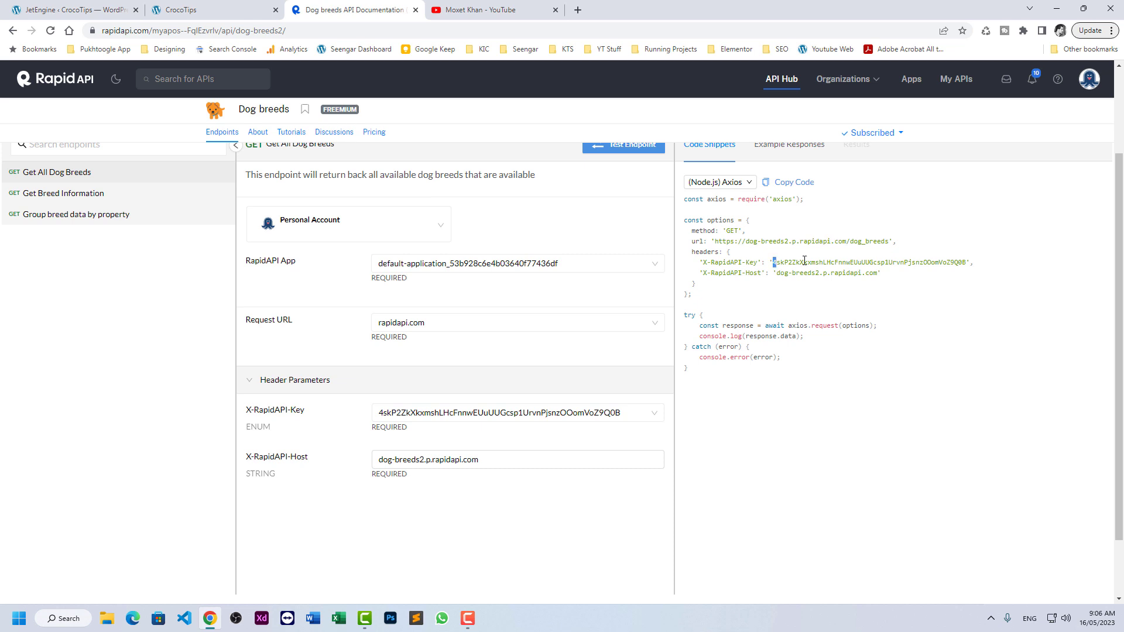
{"action": "left_click_drag", "start_coordinate": [815, 261], "coordinate": [965, 259]}
{"action": "key", "text": "ctrl+c"}
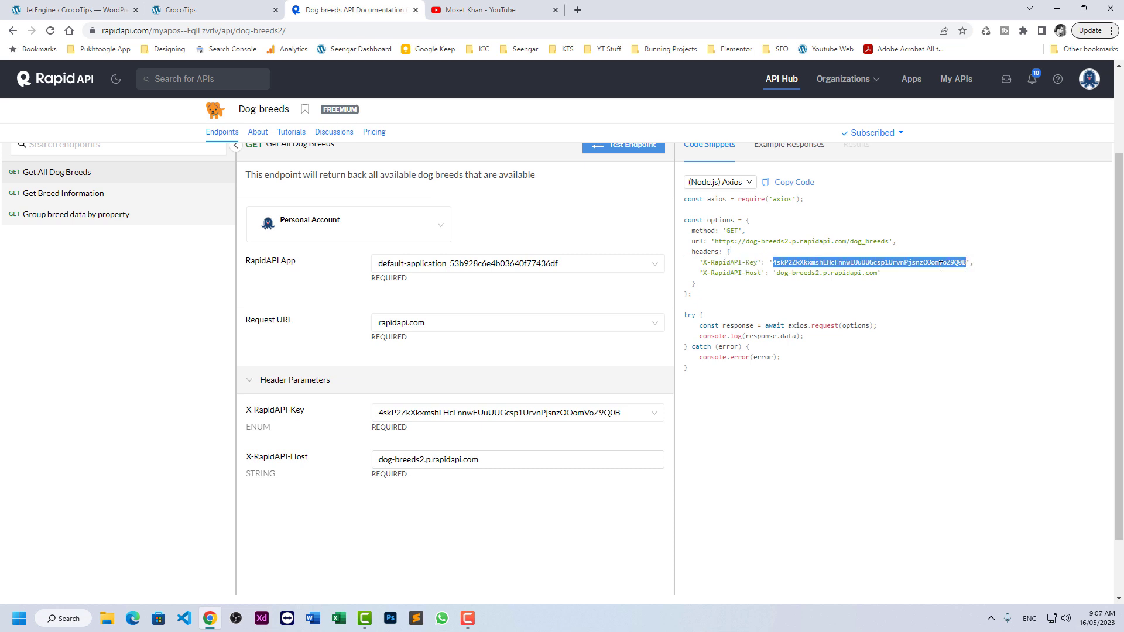
{"action": "left_click", "coordinate": [110, 6]}
{"action": "left_click", "coordinate": [712, 351]}
{"action": "key", "text": "ctrl+v"}
Step: Paste the RapidAPI host from the snippet and send a sample request to test the endpoint
{"action": "left_click", "coordinate": [314, 6]}
{"action": "left_click_drag", "start_coordinate": [779, 274], "coordinate": [876, 274]}
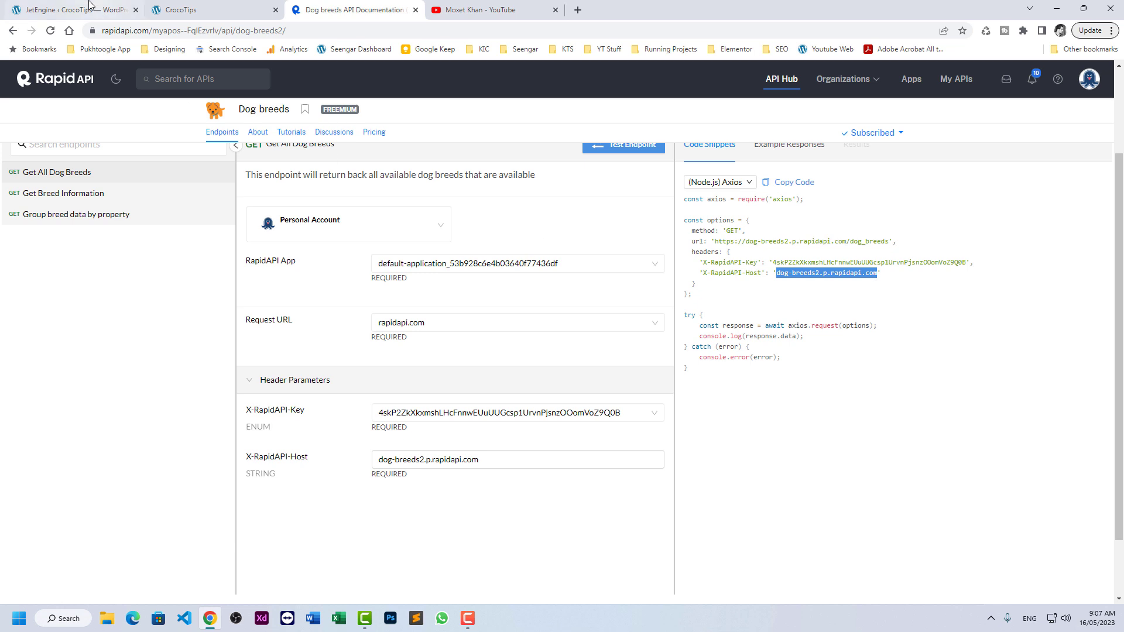
{"action": "left_click", "coordinate": [73, 10]}
{"action": "left_click", "coordinate": [707, 402]}
{"action": "type", "text": "dog-breeds2.p.rapidapi.com"}
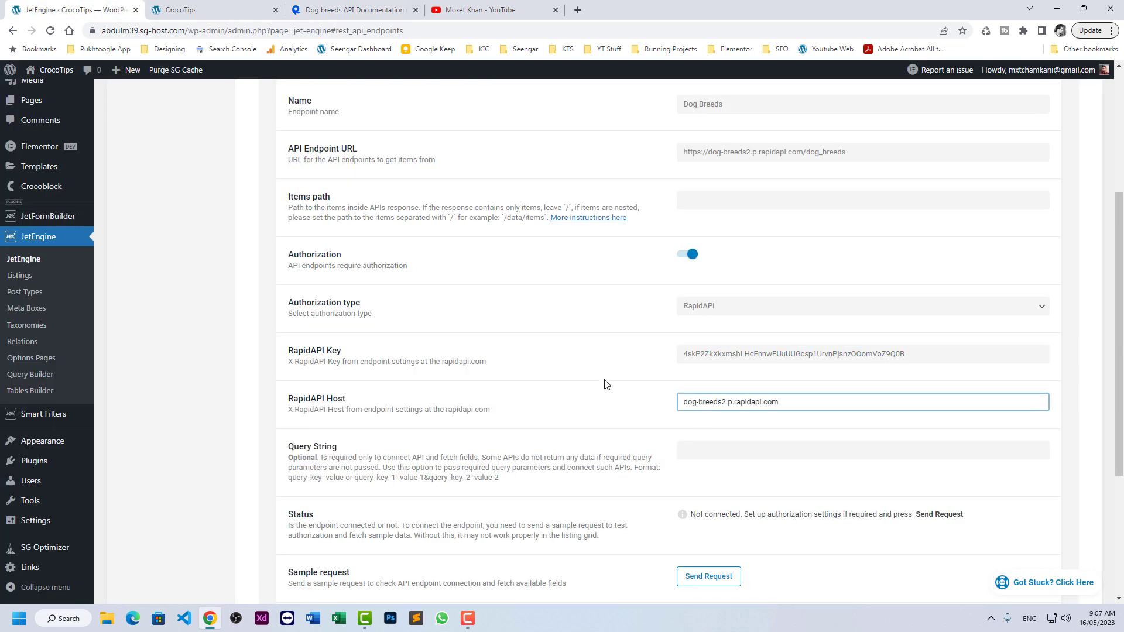
{"action": "scroll", "coordinate": [606, 383], "scroll_direction": "down", "scroll_amount": 2}
{"action": "left_click", "coordinate": [723, 462]}
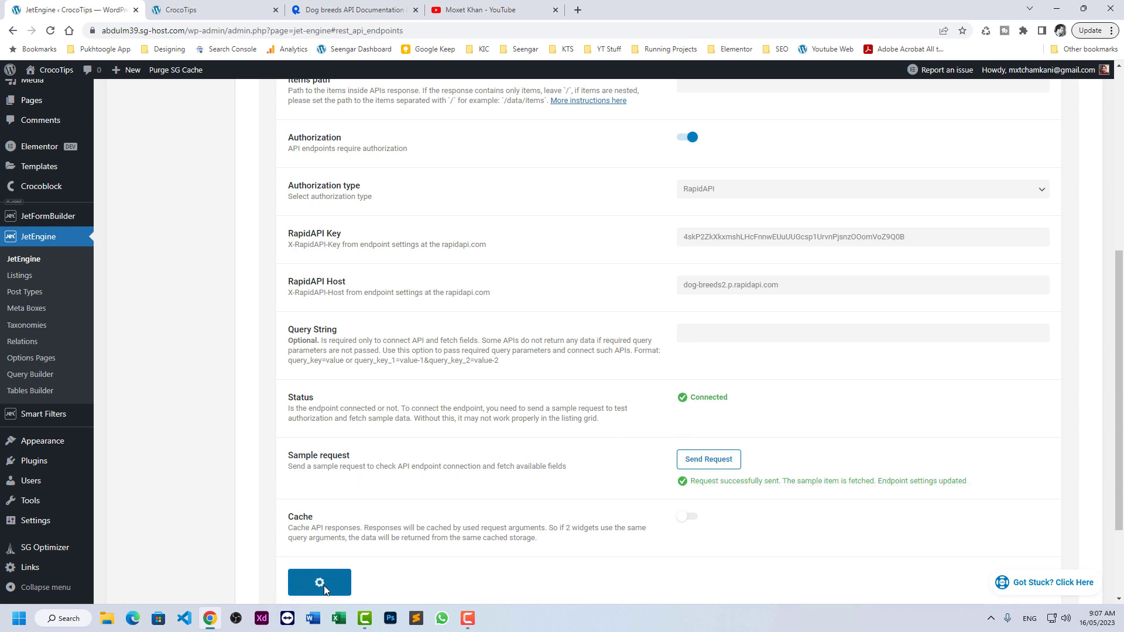
Step: Test Get All Dog Breeds in RapidAPI and review the breeds, origins and images returned
{"action": "left_click", "coordinate": [316, 7]}
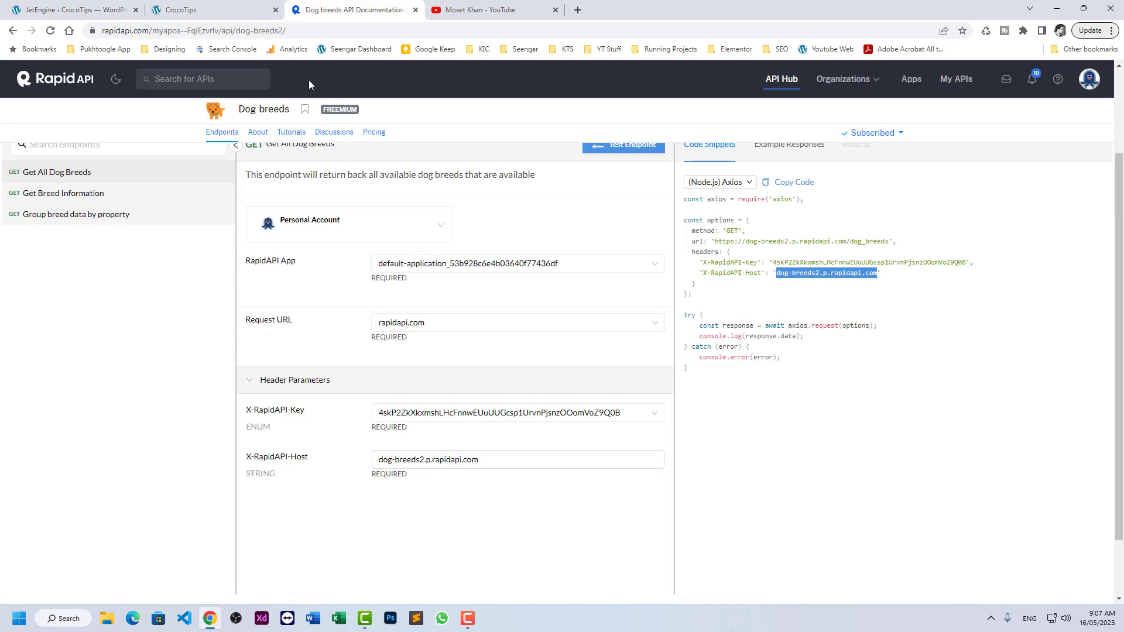
{"action": "left_click", "coordinate": [646, 153]}
{"action": "scroll", "coordinate": [671, 321], "scroll_direction": "up", "scroll_amount": 1}
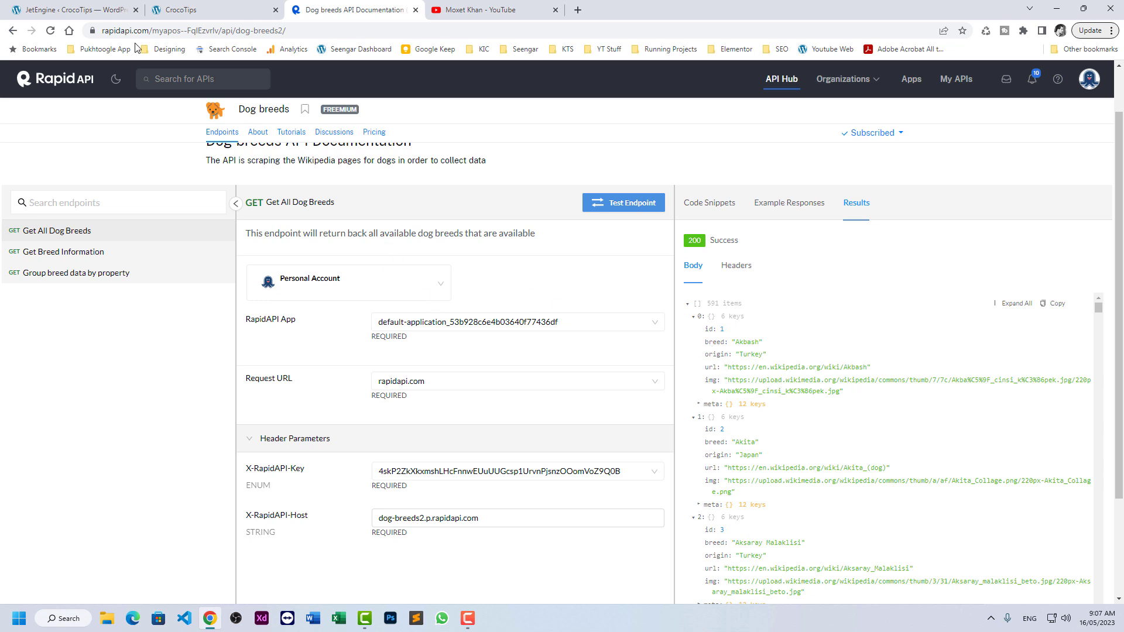
{"action": "left_click", "coordinate": [73, 10]}
Step: Create a 'Dog Breed' listing item sourced from the Dog Breeds REST API endpoint and open it in Elementor
{"action": "left_click", "coordinate": [27, 281]}
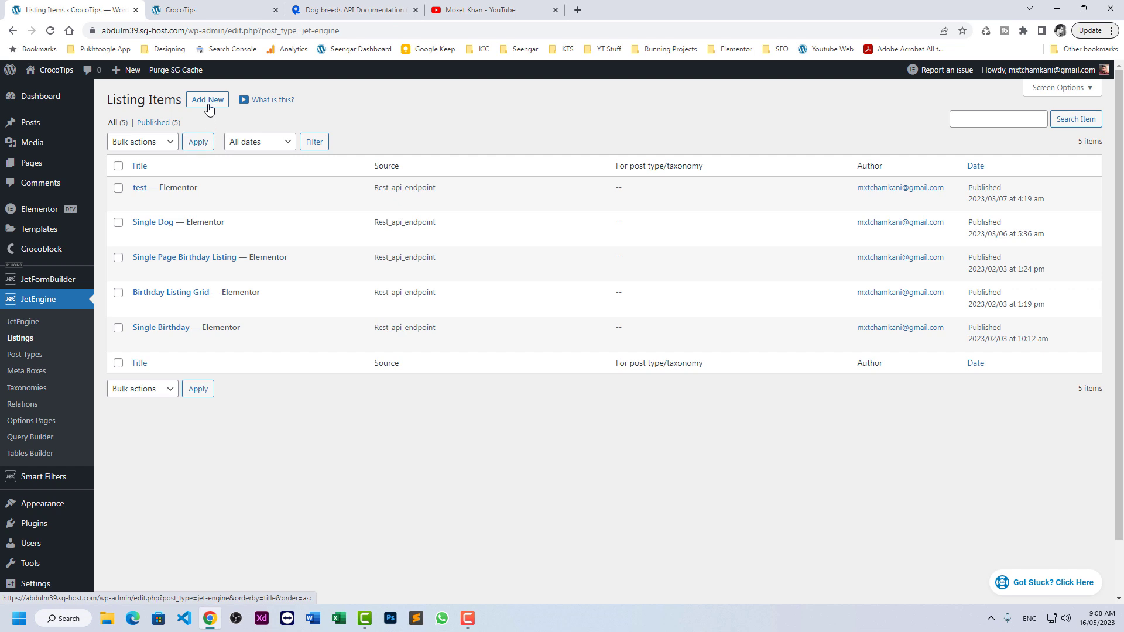
{"action": "left_click", "coordinate": [208, 107]}
{"action": "left_click", "coordinate": [441, 262]}
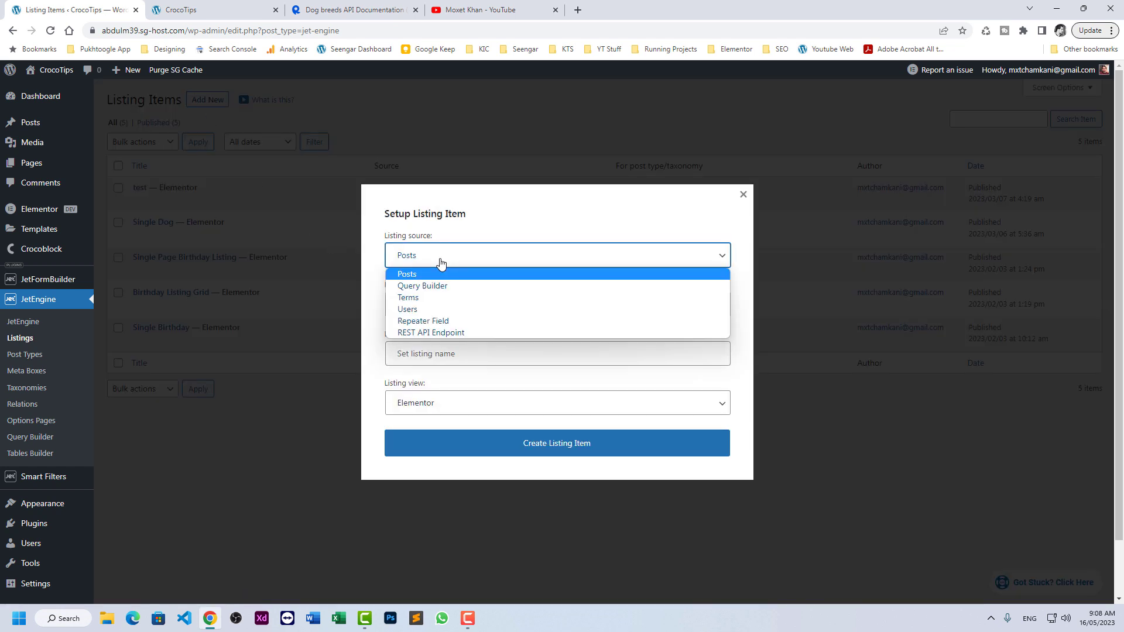
{"action": "left_click", "coordinate": [443, 332]}
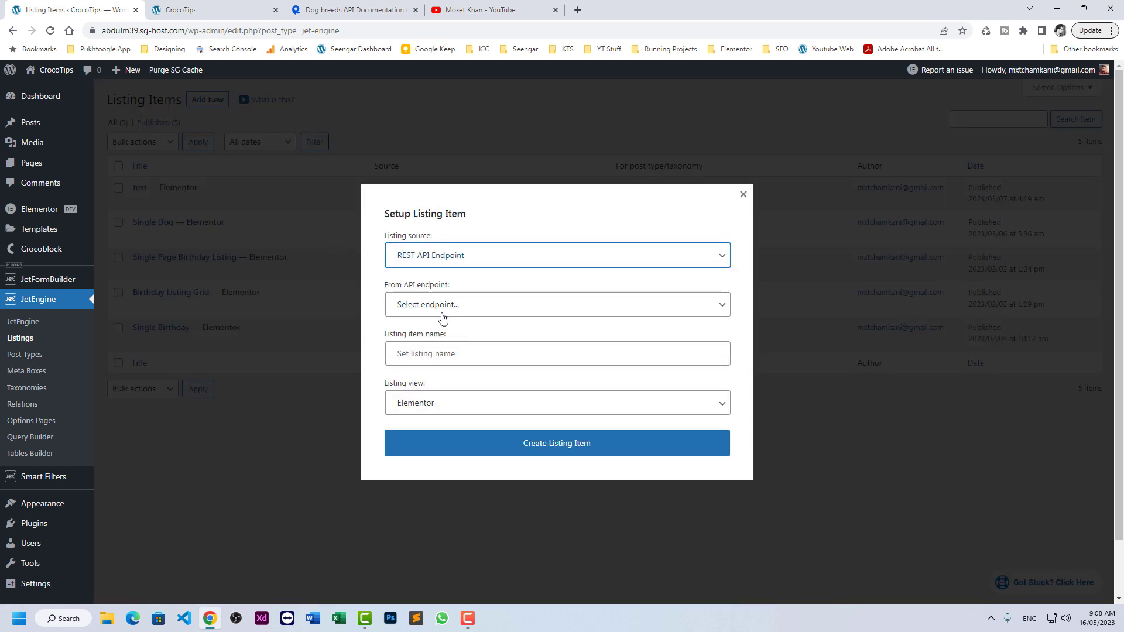
{"action": "left_click", "coordinate": [442, 310]}
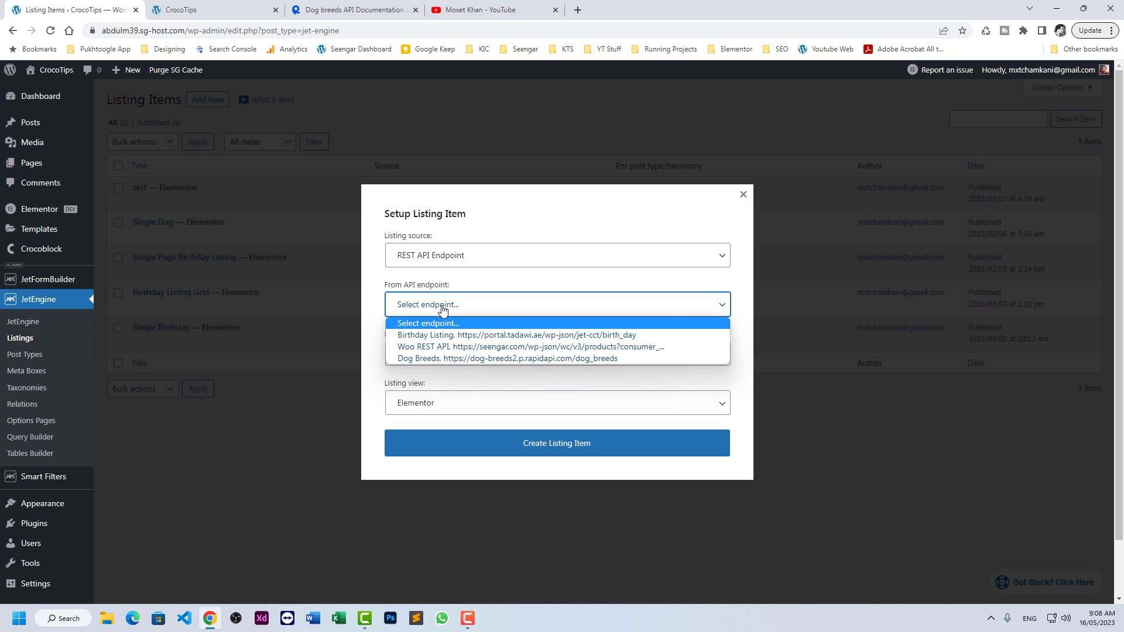
{"action": "left_click", "coordinate": [448, 362]}
{"action": "left_click", "coordinate": [448, 356]}
{"action": "type", "text": "Dog Breed"}
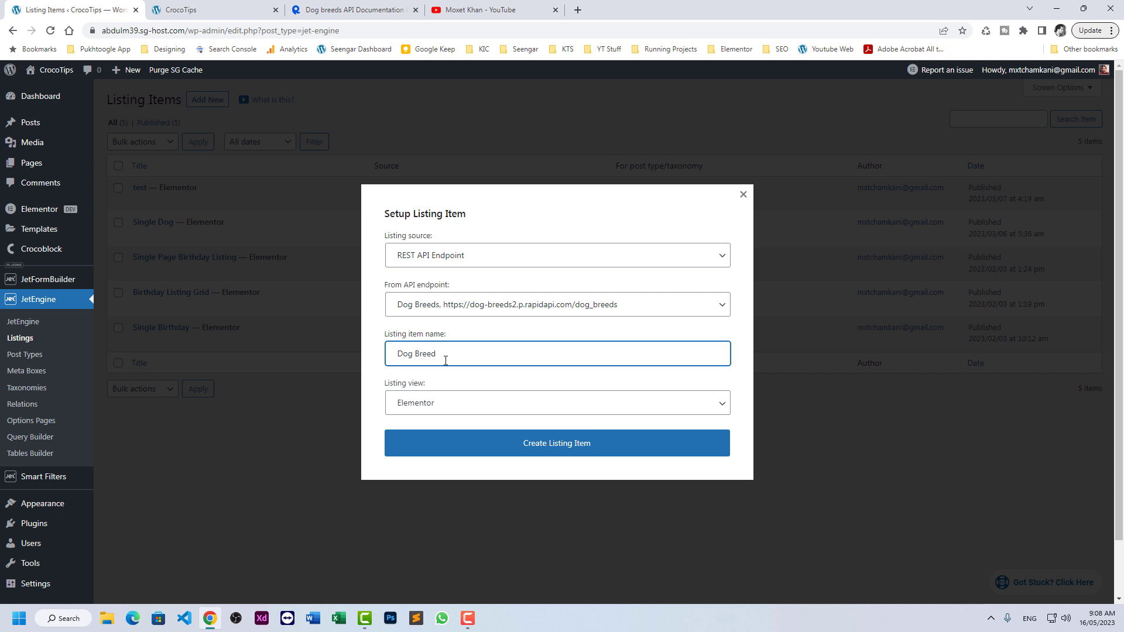
{"action": "left_click", "coordinate": [486, 443]}
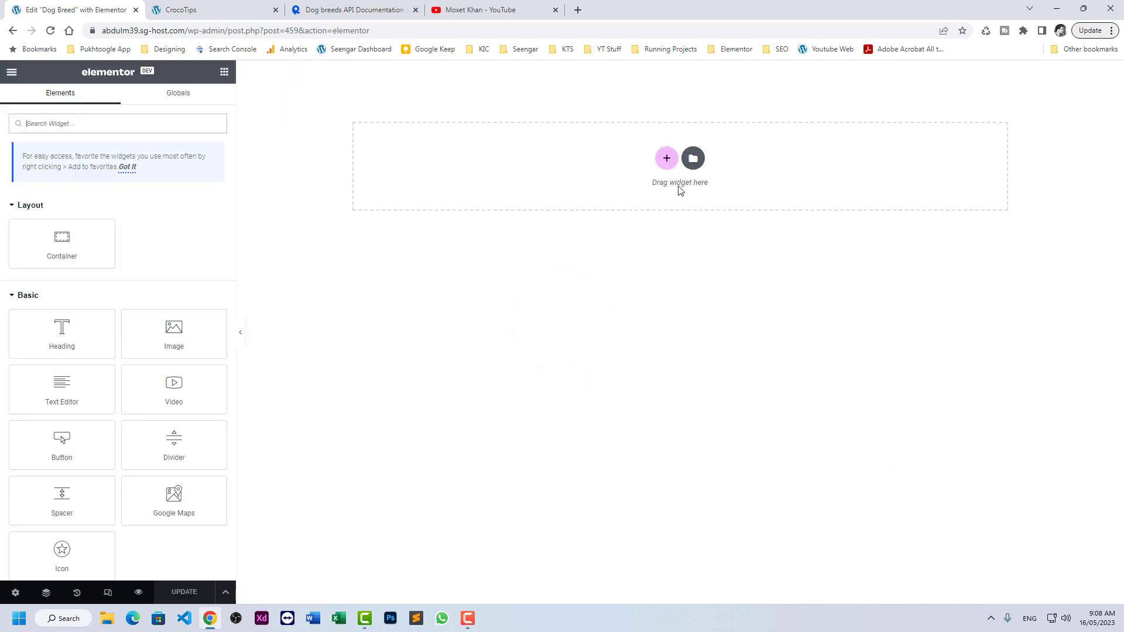
{"action": "left_click", "coordinate": [666, 158]}
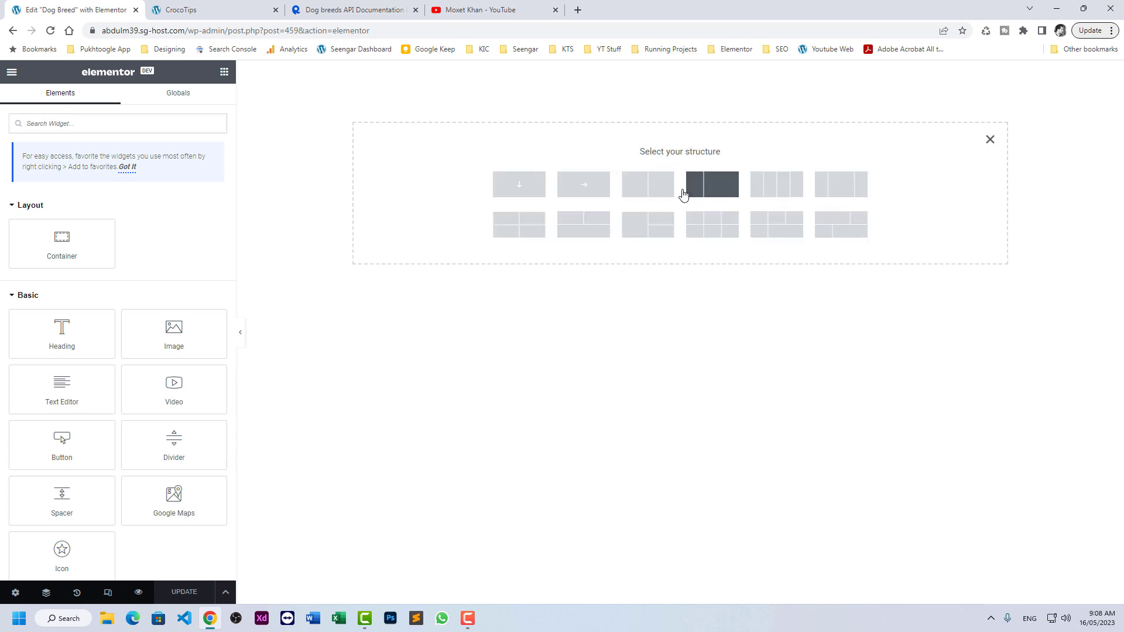
Step: Add a narrow-left, wide-right container with an Image widget using the REST API img field
{"action": "left_click", "coordinate": [691, 186]}
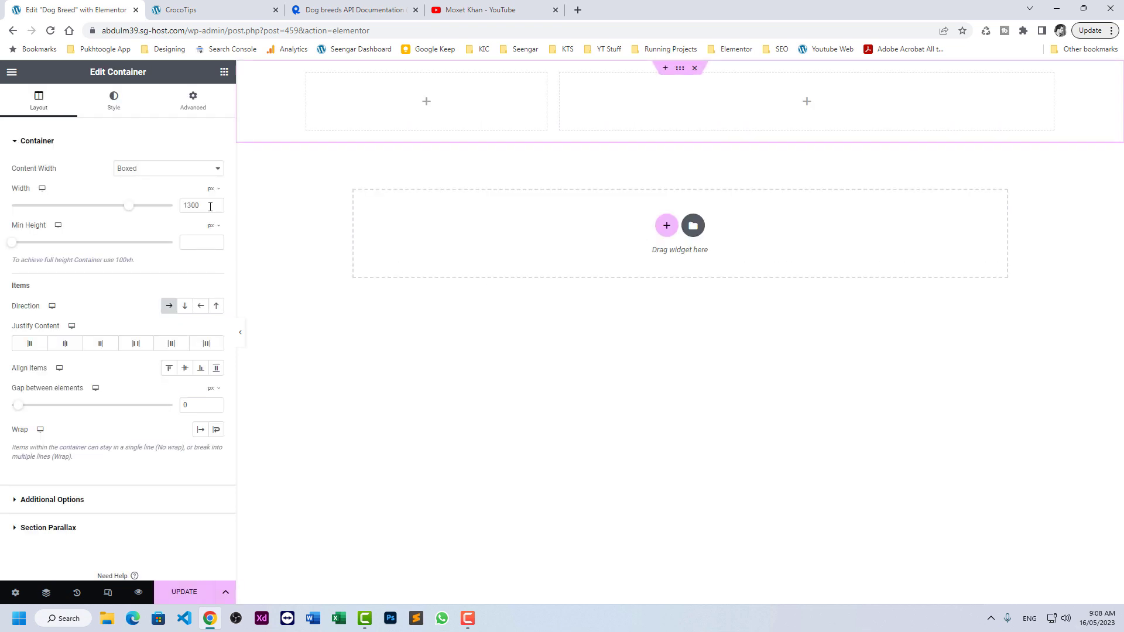
{"action": "left_click", "coordinate": [224, 71]}
{"action": "left_click_drag", "start_coordinate": [164, 343], "coordinate": [374, 123]}
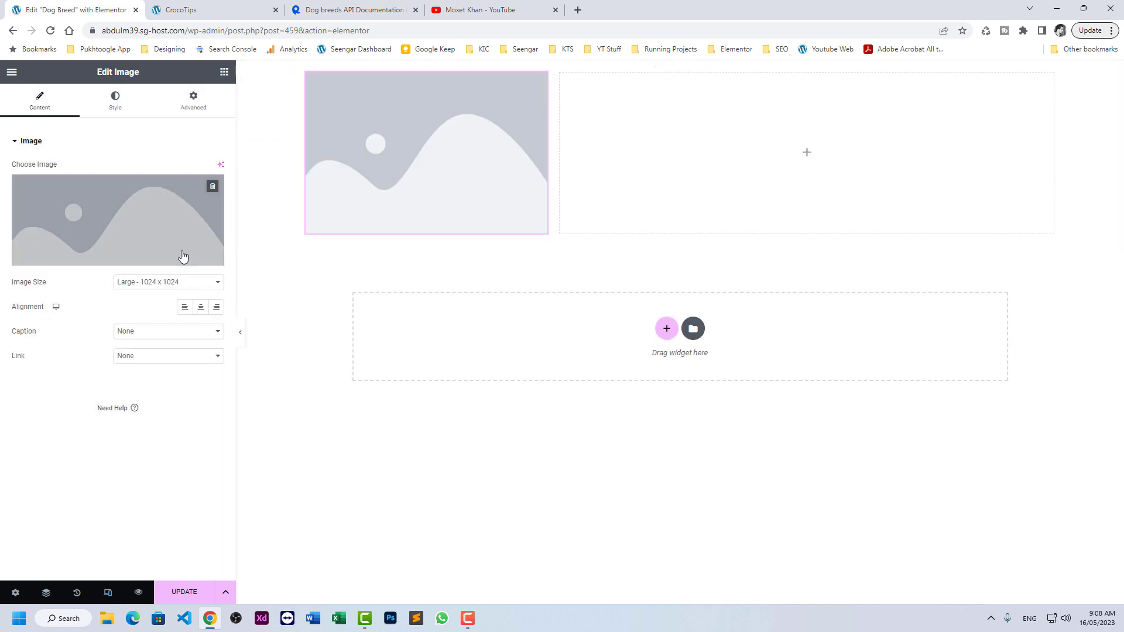
{"action": "left_click", "coordinate": [216, 264]}
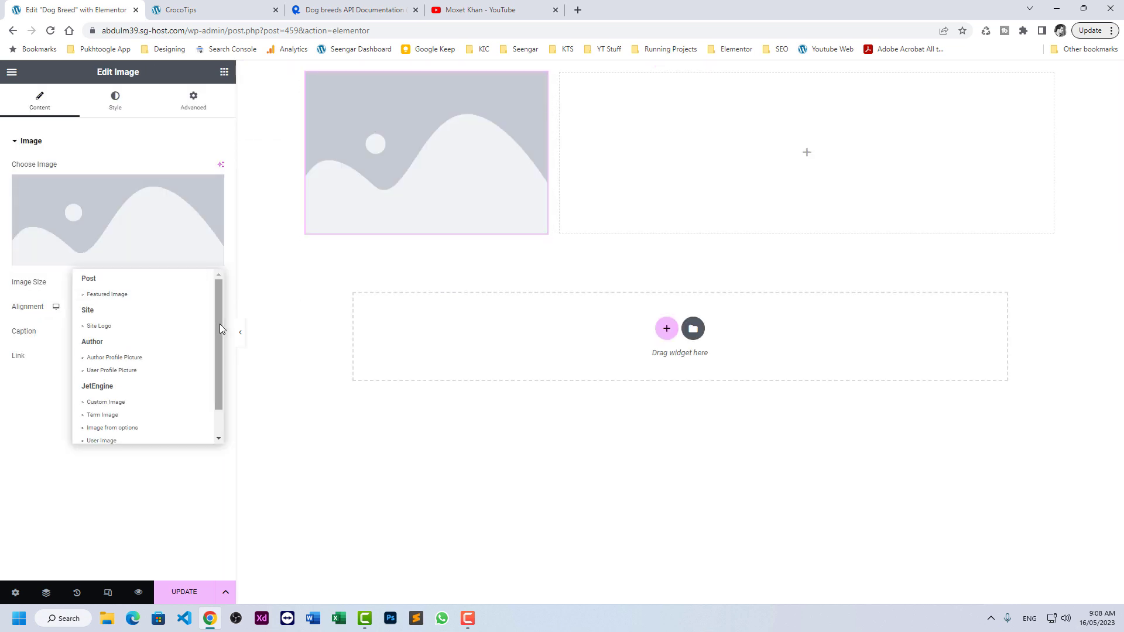
{"action": "left_click_drag", "start_coordinate": [219, 324], "coordinate": [220, 376]}
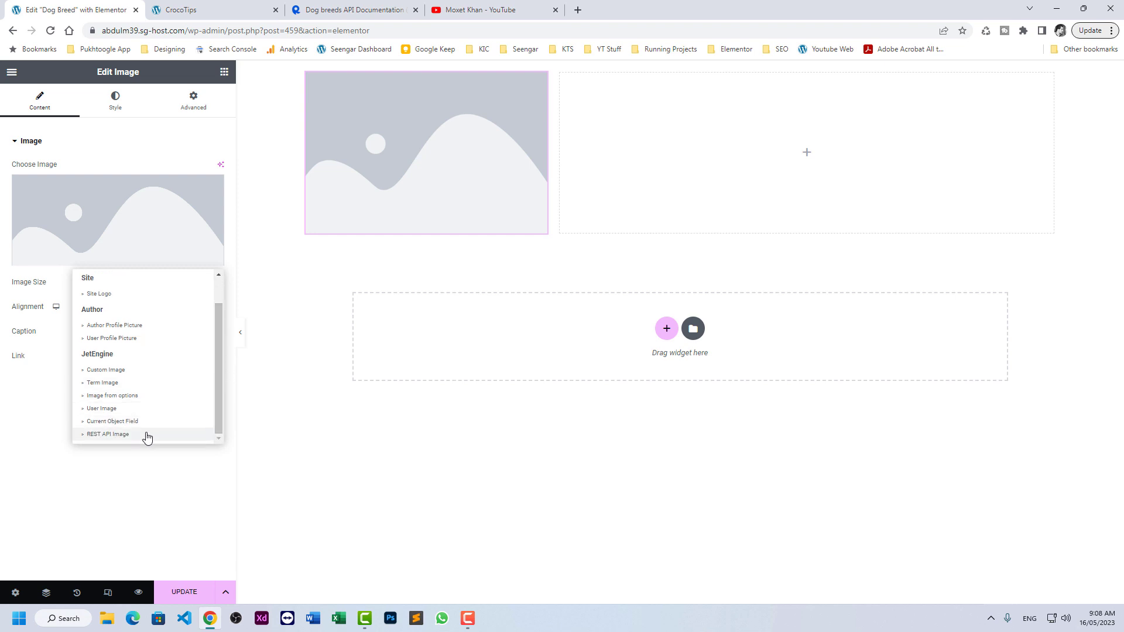
{"action": "left_click", "coordinate": [107, 435]}
{"action": "left_click", "coordinate": [181, 186]}
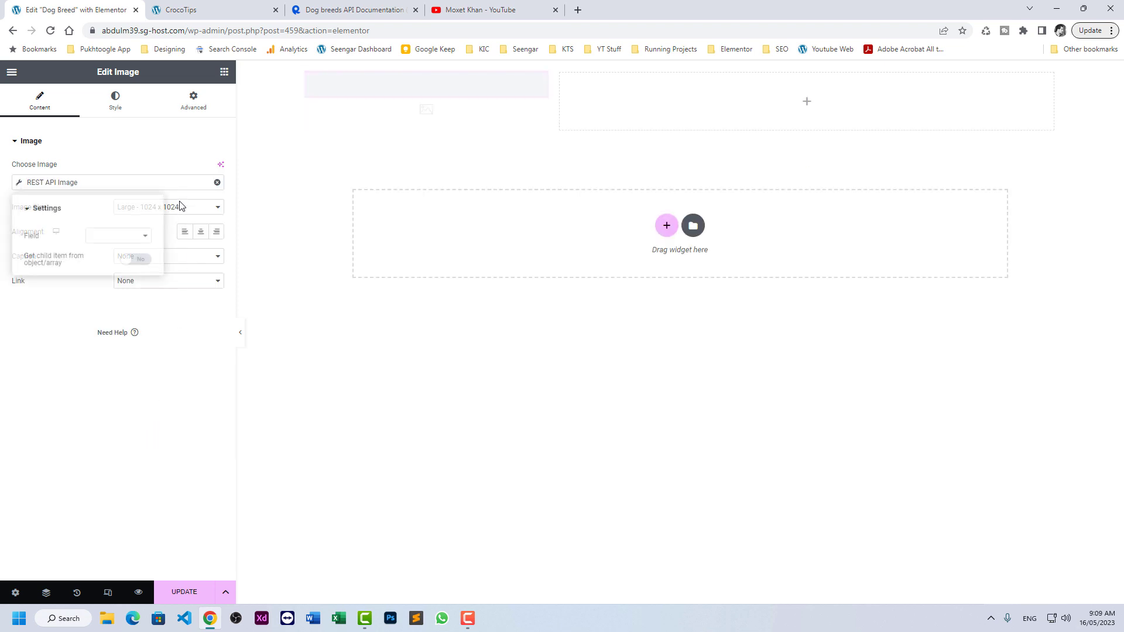
{"action": "left_click", "coordinate": [139, 237]}
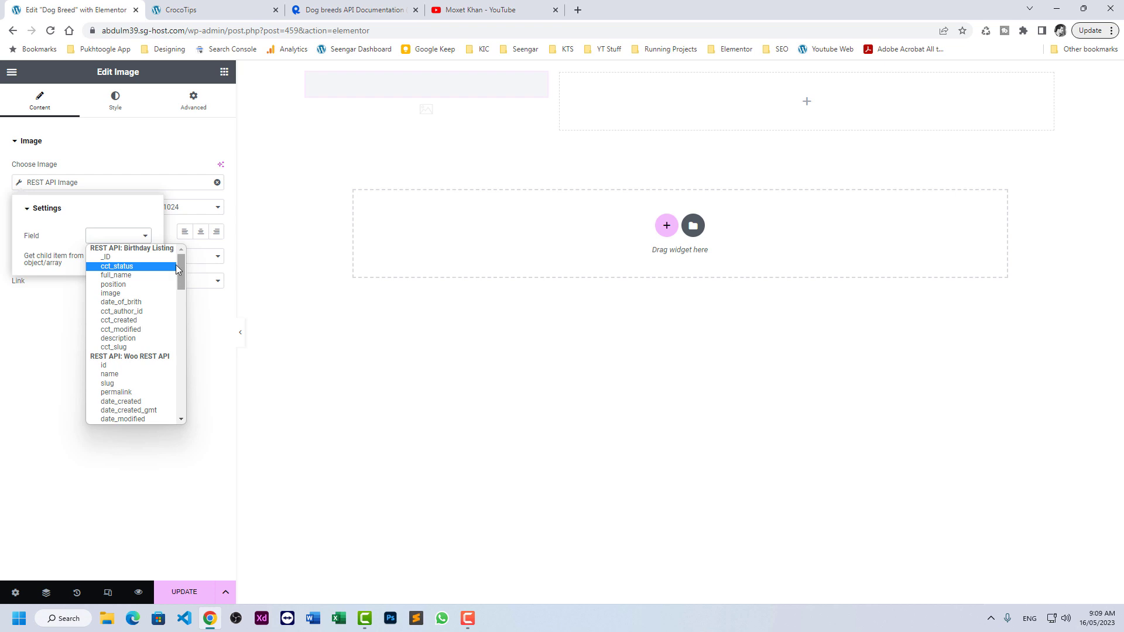
{"action": "left_click_drag", "start_coordinate": [181, 267], "coordinate": [174, 401]}
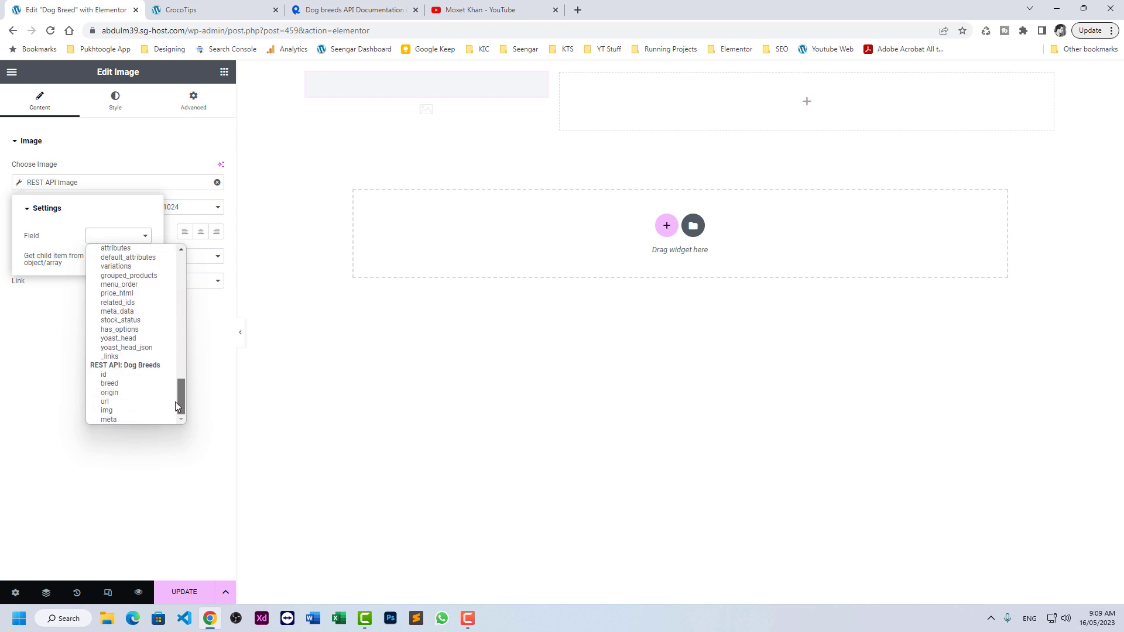
{"action": "left_click", "coordinate": [126, 412]}
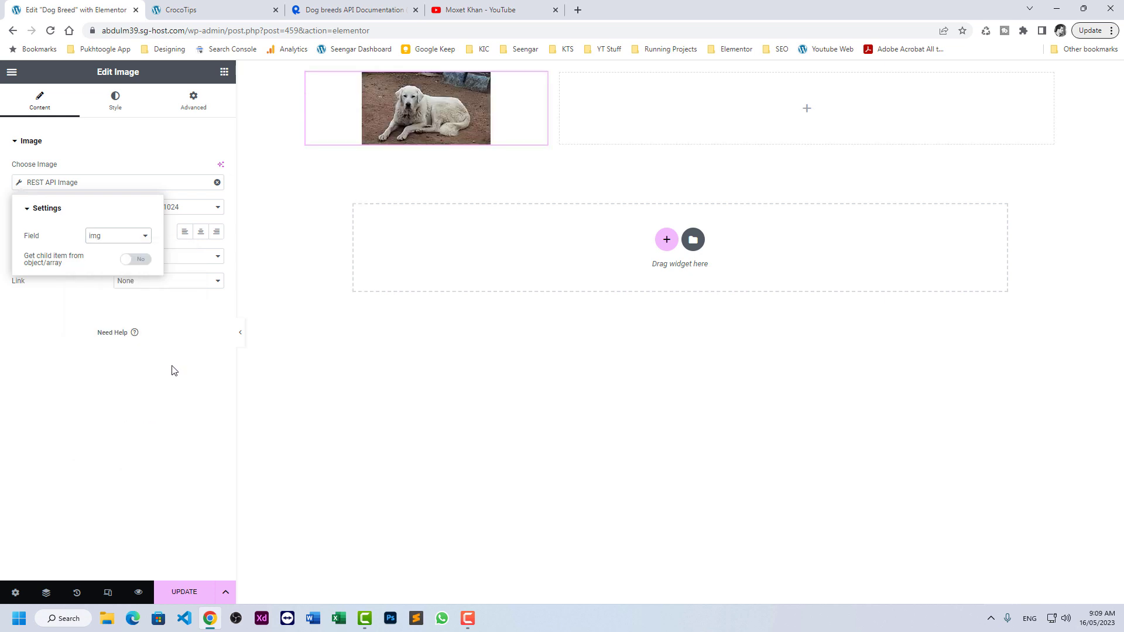
Step: Set the image size to Medium Large and stretch its width to 100%
{"action": "left_click", "coordinate": [188, 207]}
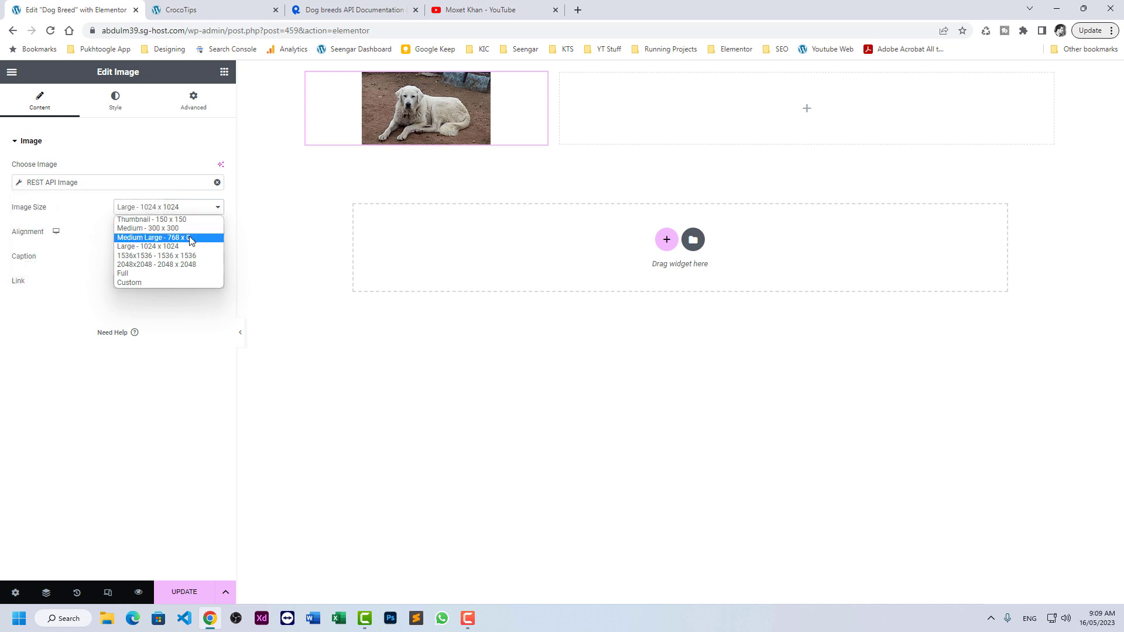
{"action": "left_click", "coordinate": [182, 242]}
{"action": "left_click", "coordinate": [117, 99]}
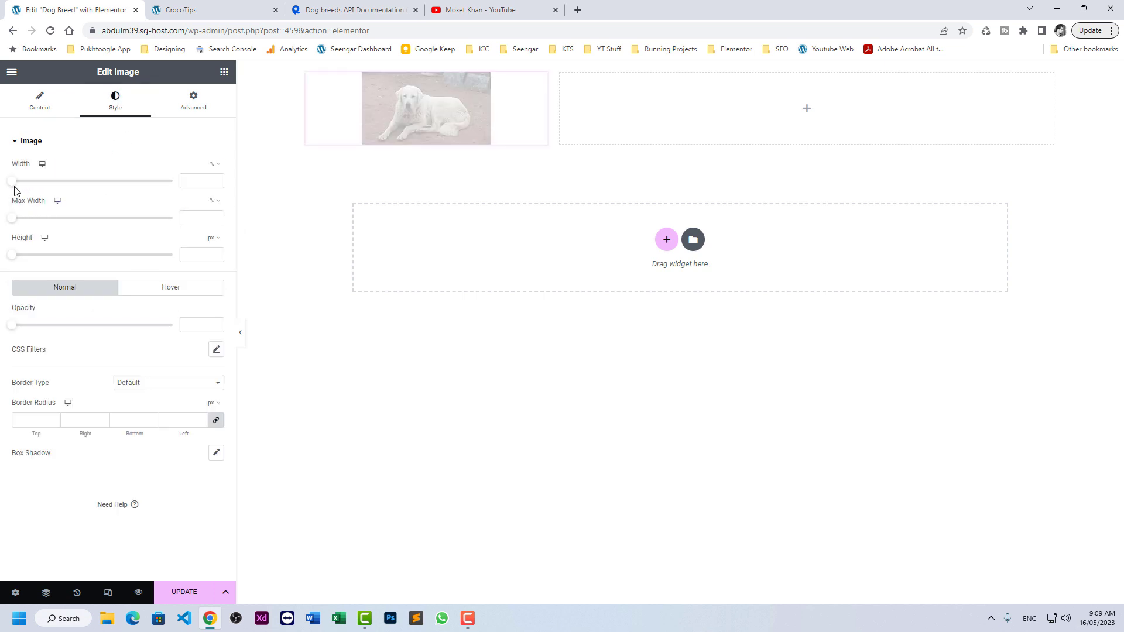
{"action": "left_click_drag", "start_coordinate": [13, 181], "coordinate": [172, 182]}
{"action": "left_click_drag", "start_coordinate": [12, 217], "coordinate": [171, 218]}
Step: Add a heading in the right column showing the breed name from the REST API
{"action": "left_click", "coordinate": [224, 72]}
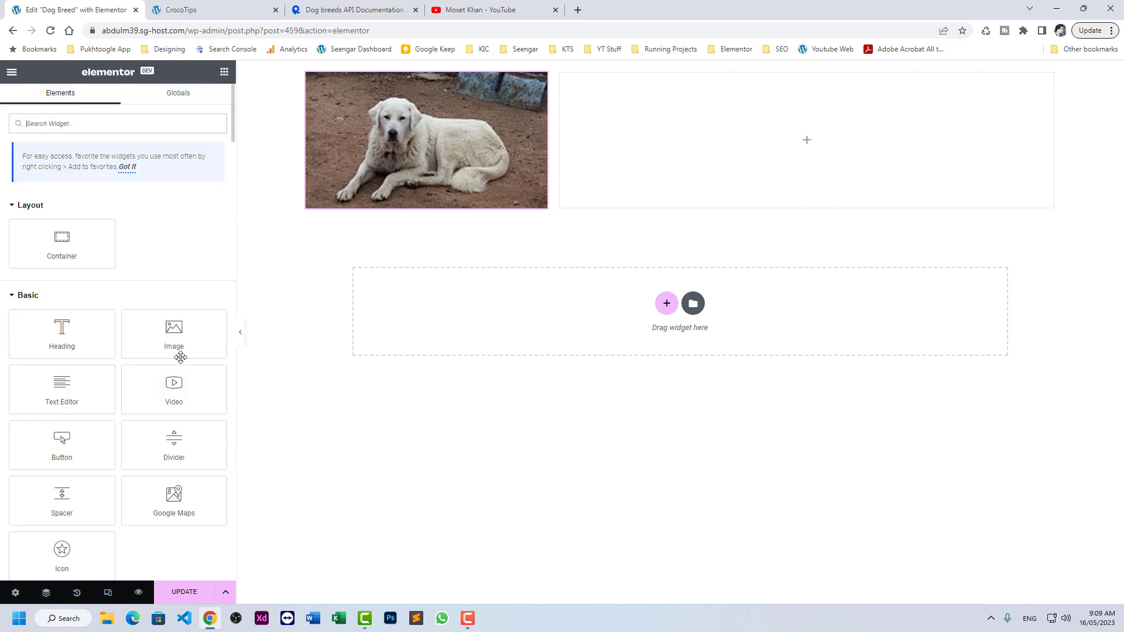
{"action": "left_click_drag", "start_coordinate": [61, 331], "coordinate": [629, 140]}
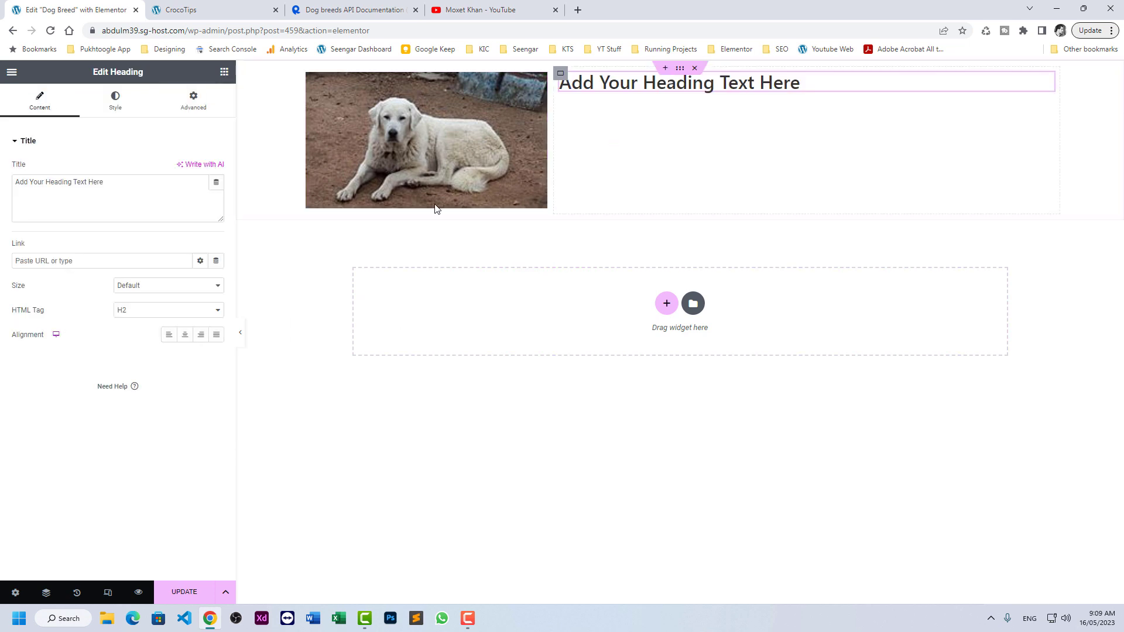
{"action": "left_click", "coordinate": [216, 183]}
{"action": "left_click_drag", "start_coordinate": [219, 241], "coordinate": [219, 351]}
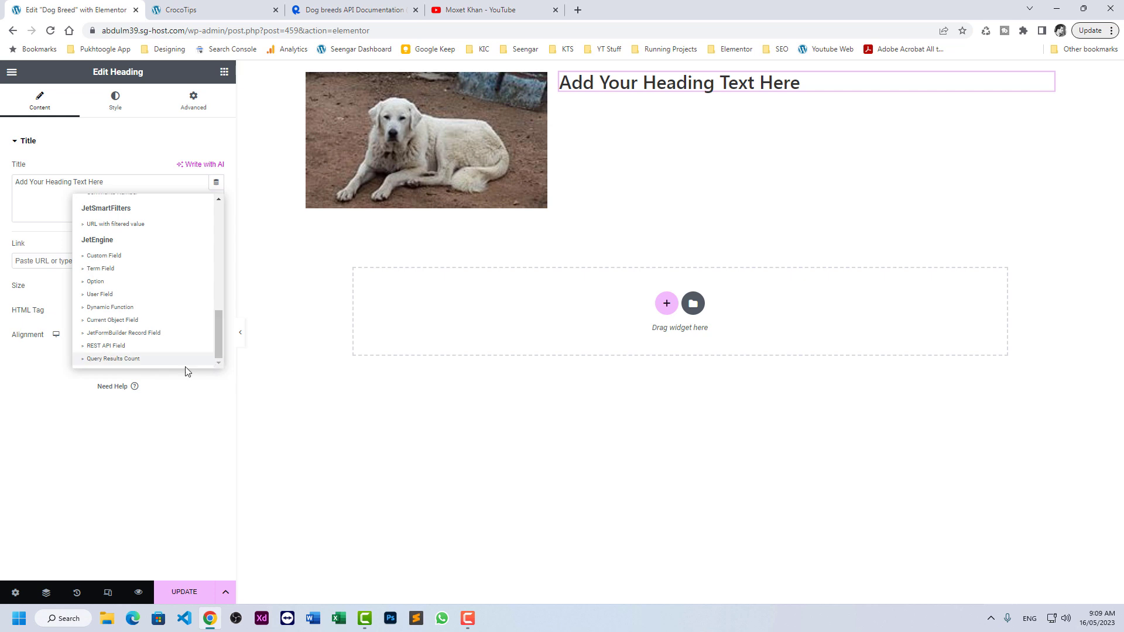
{"action": "left_click", "coordinate": [141, 346]}
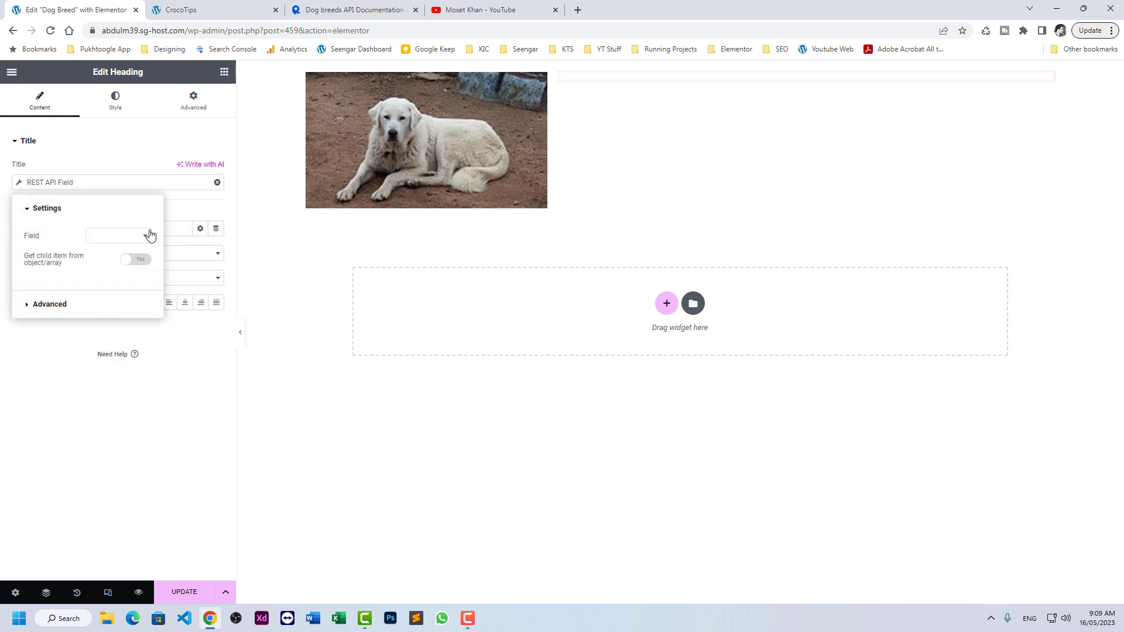
{"action": "left_click", "coordinate": [147, 236]}
{"action": "left_click_drag", "start_coordinate": [184, 287], "coordinate": [181, 422]}
{"action": "left_click", "coordinate": [135, 384]}
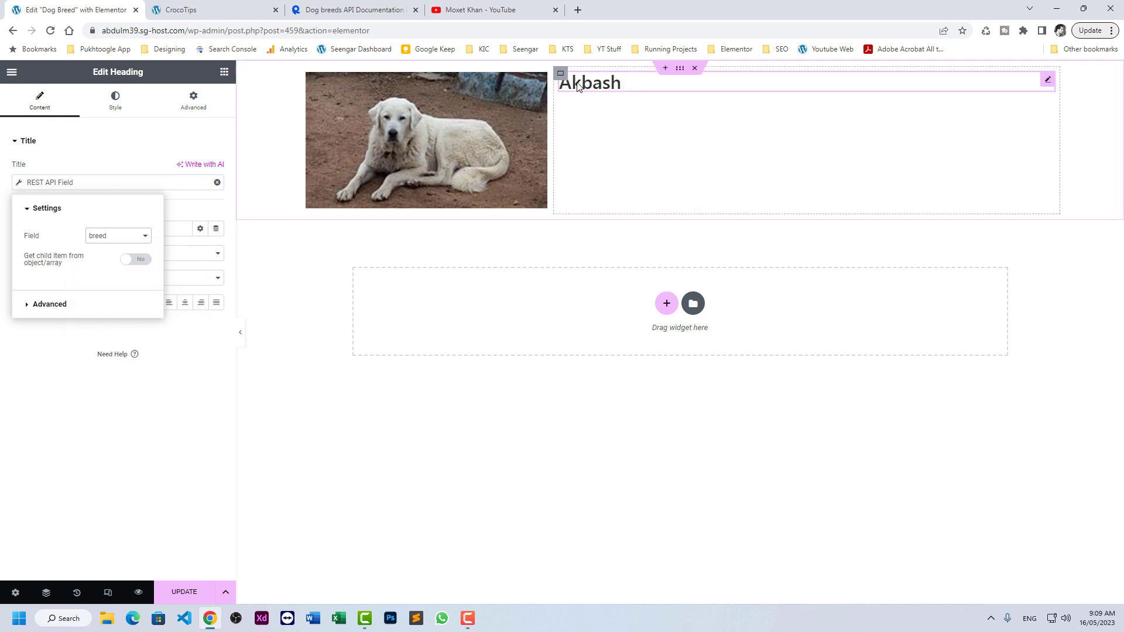
Step: Duplicate the heading as an H5 that shows the breed's origin field
{"action": "right_click", "coordinate": [577, 86]}
{"action": "left_click", "coordinate": [602, 114]}
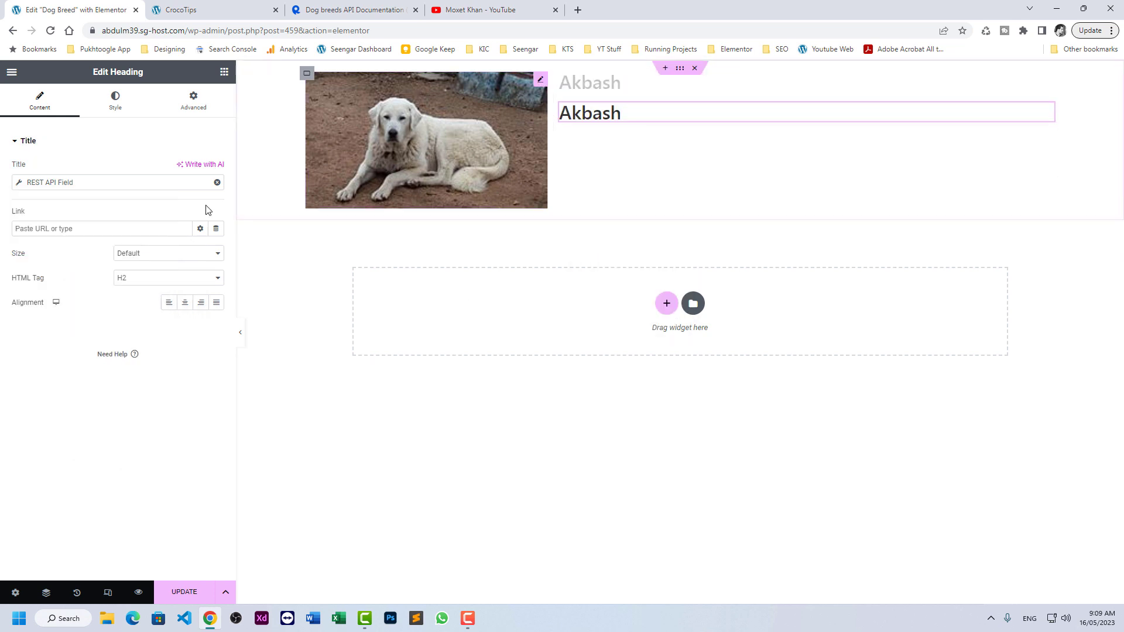
{"action": "left_click", "coordinate": [173, 277]}
{"action": "left_click", "coordinate": [172, 326]}
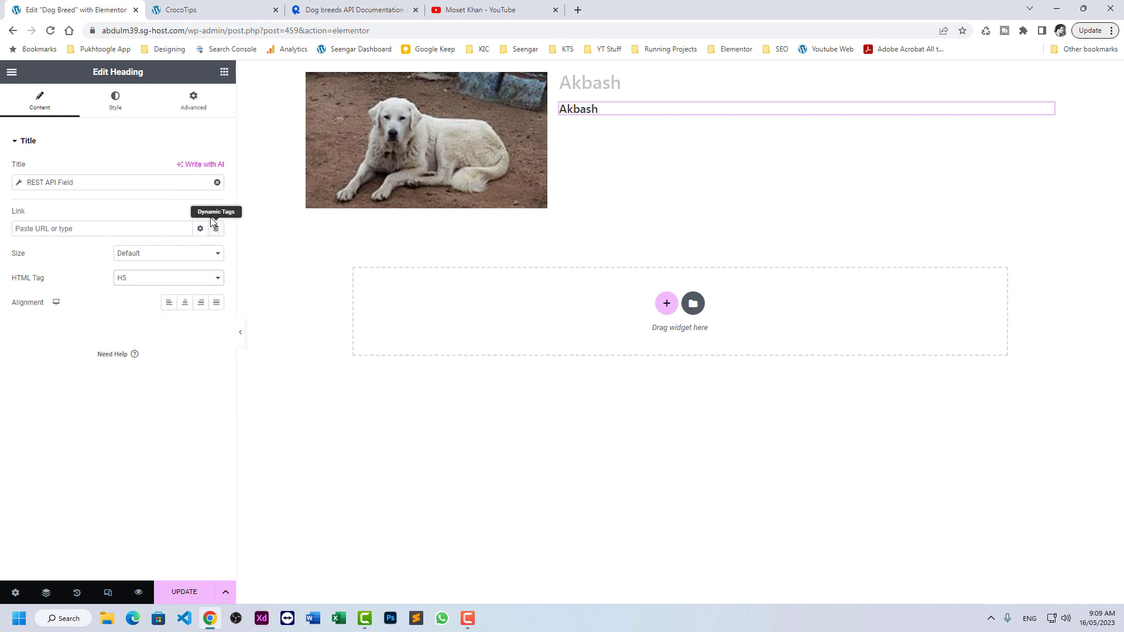
{"action": "left_click", "coordinate": [213, 186]}
{"action": "left_click", "coordinate": [143, 235]}
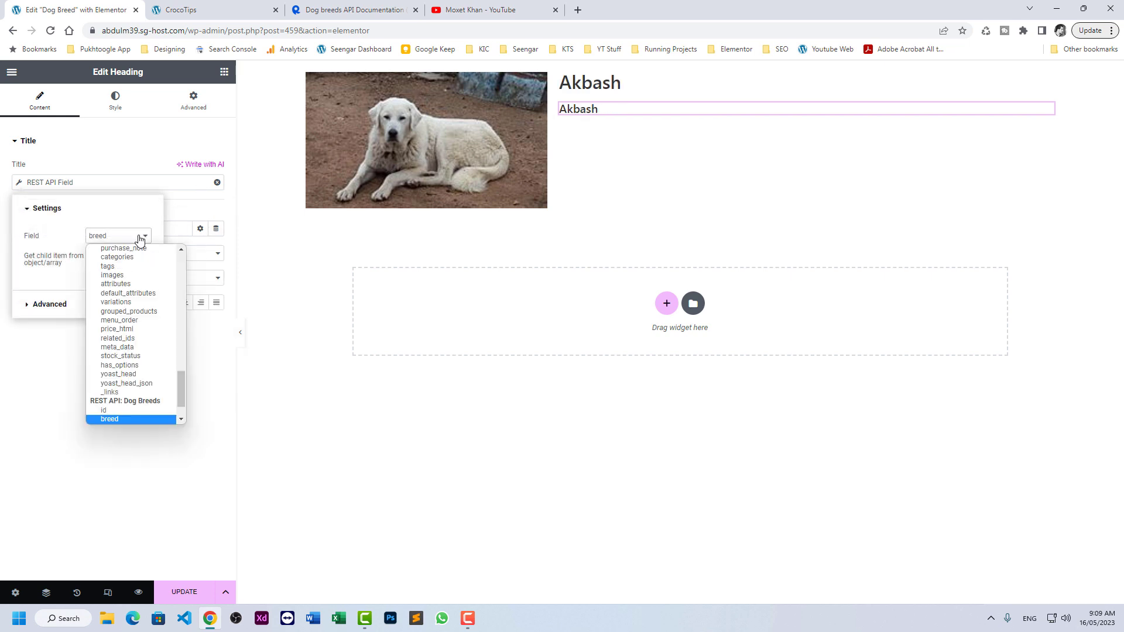
{"action": "scroll", "coordinate": [175, 392], "scroll_direction": "down", "scroll_amount": 2}
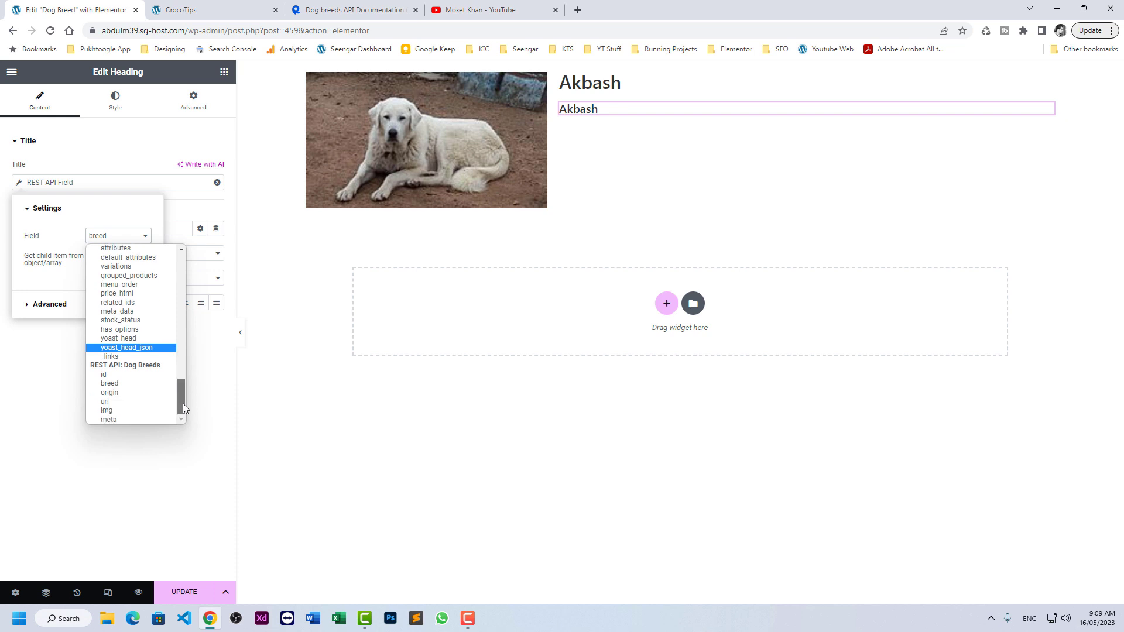
{"action": "left_click", "coordinate": [143, 394]}
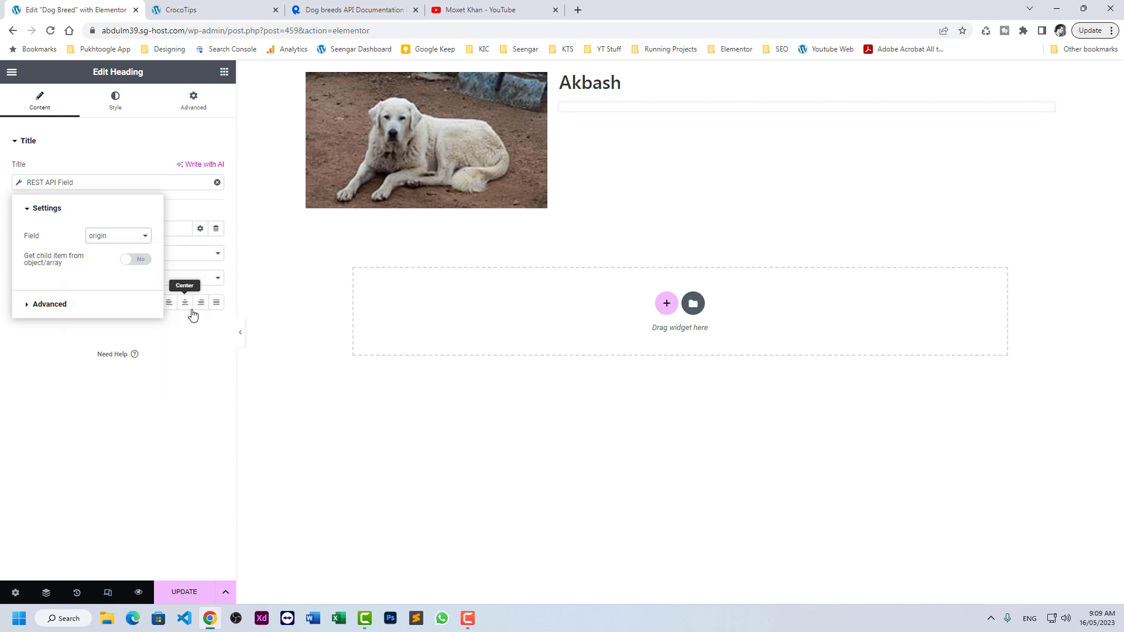
{"action": "left_click", "coordinate": [152, 154]}
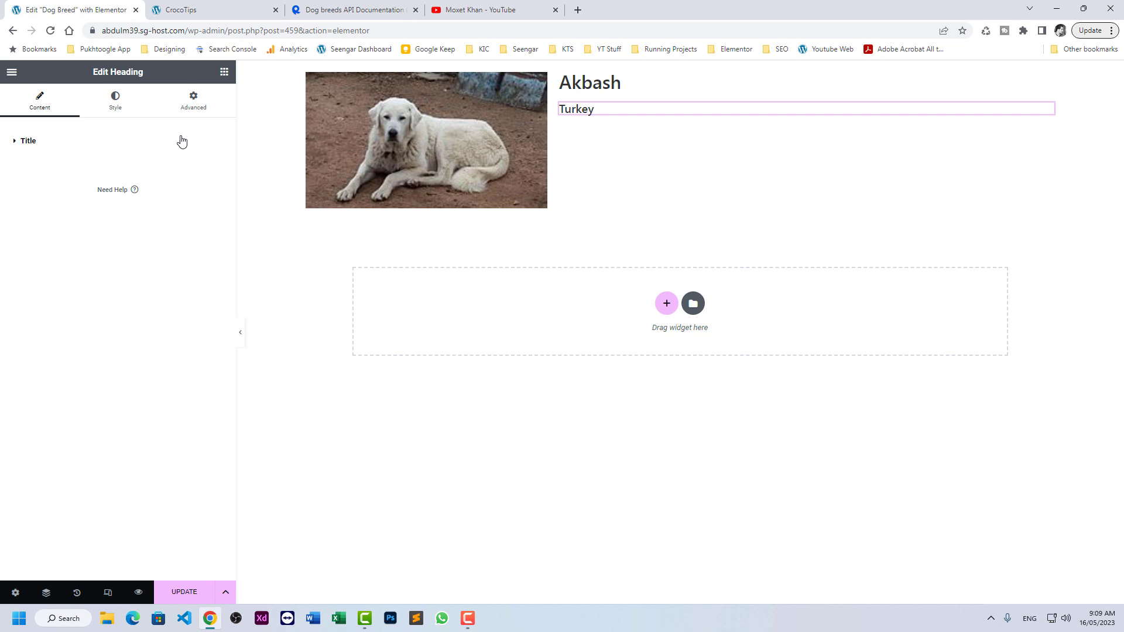
{"action": "left_click", "coordinate": [225, 72]}
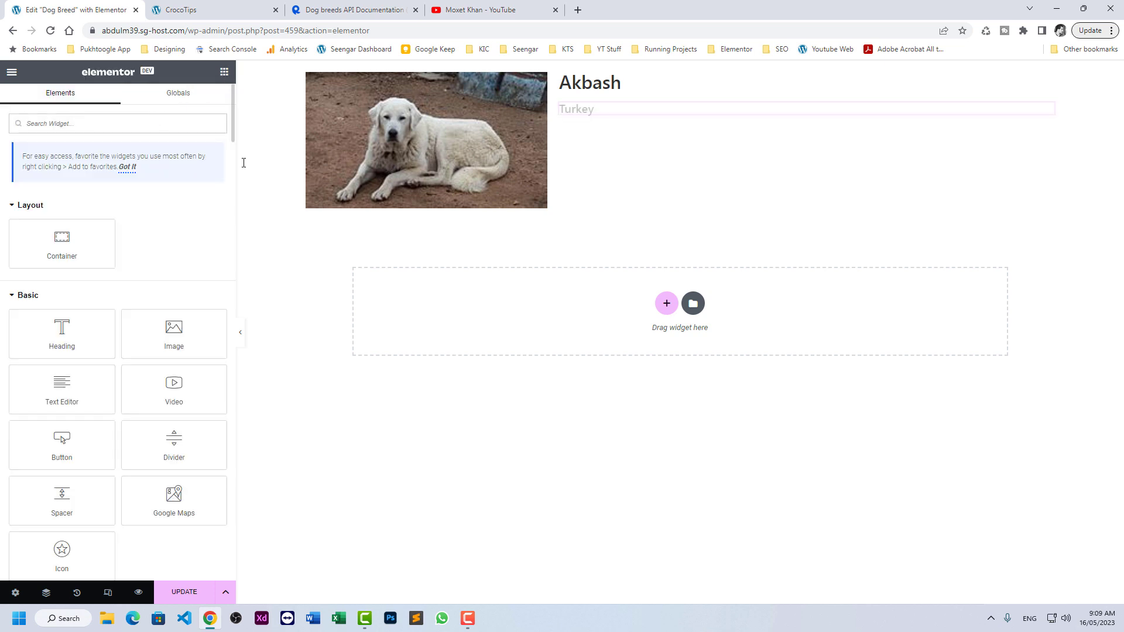
Step: Expand the Akita entry's meta data in the RapidAPI results and select the colour key
{"action": "left_click", "coordinate": [128, 130]}
{"action": "left_click", "coordinate": [325, 8]}
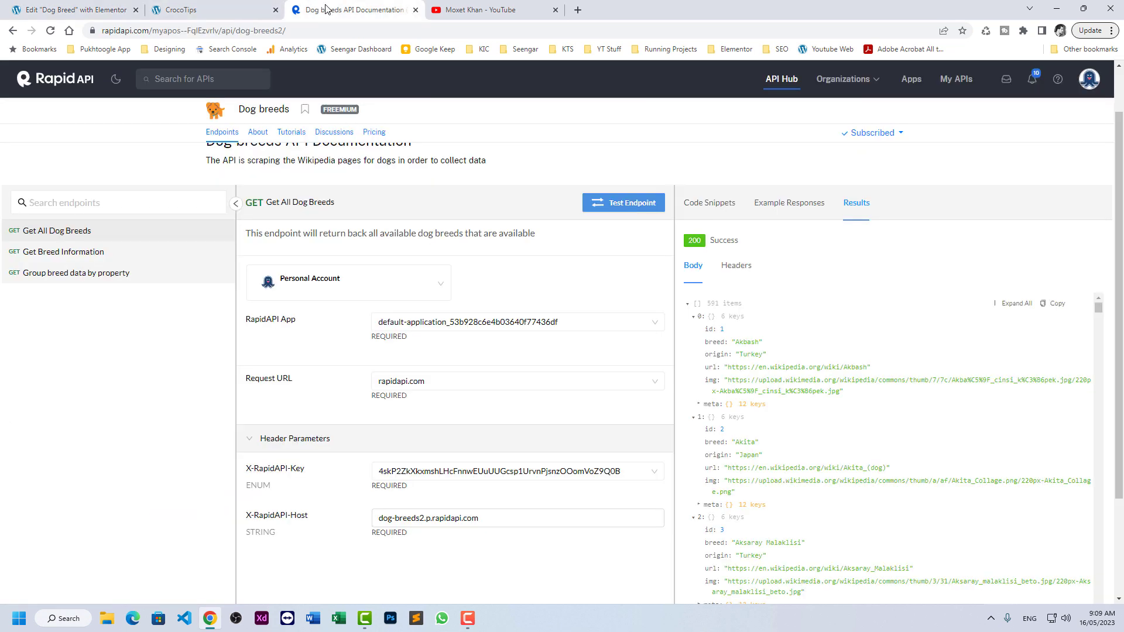
{"action": "left_click", "coordinate": [699, 506]}
{"action": "scroll", "coordinate": [745, 384], "scroll_direction": "down", "scroll_amount": 2}
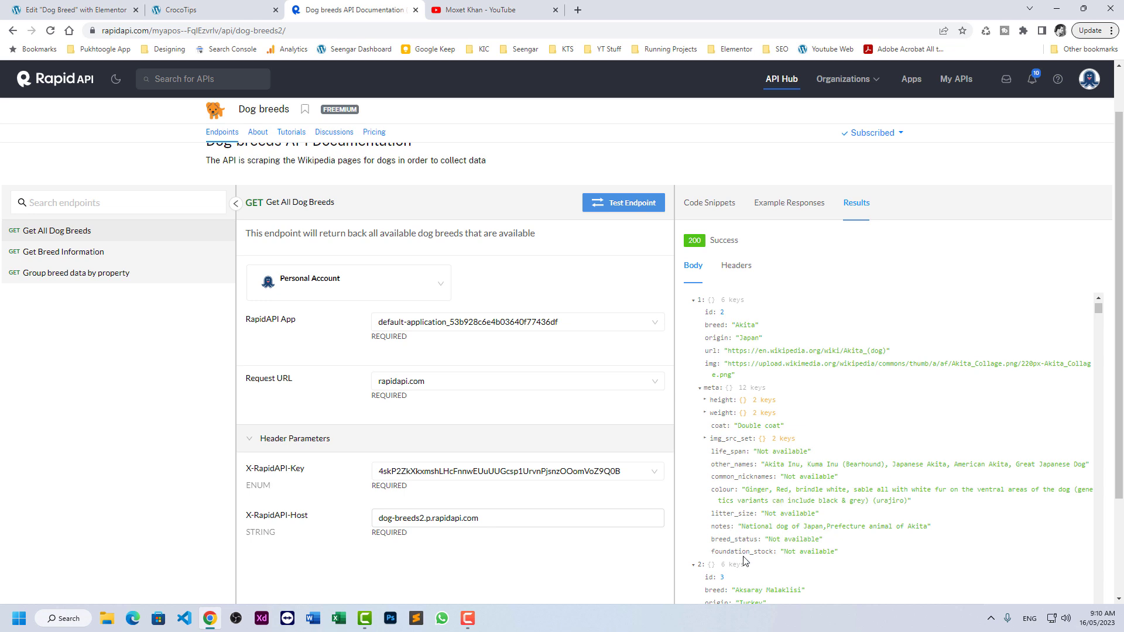
{"action": "double_click", "coordinate": [713, 491]}
Step: Add a Dynamic Field under Turkey showing the Dog Breeds API meta field
{"action": "left_click", "coordinate": [76, 10]}
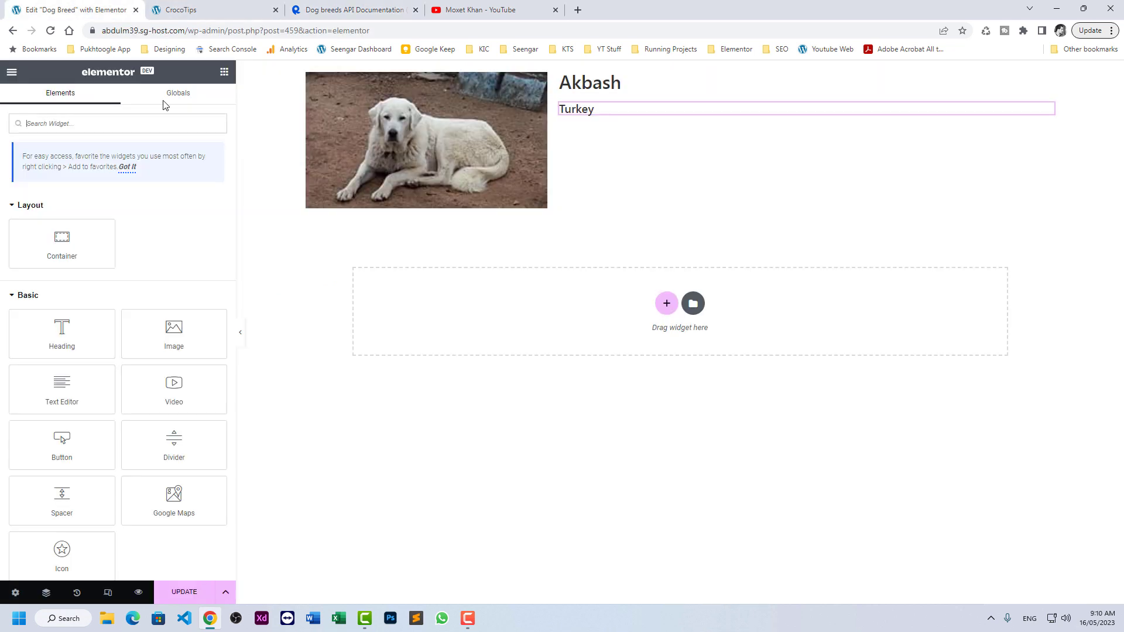
{"action": "type", "text": "dynam"}
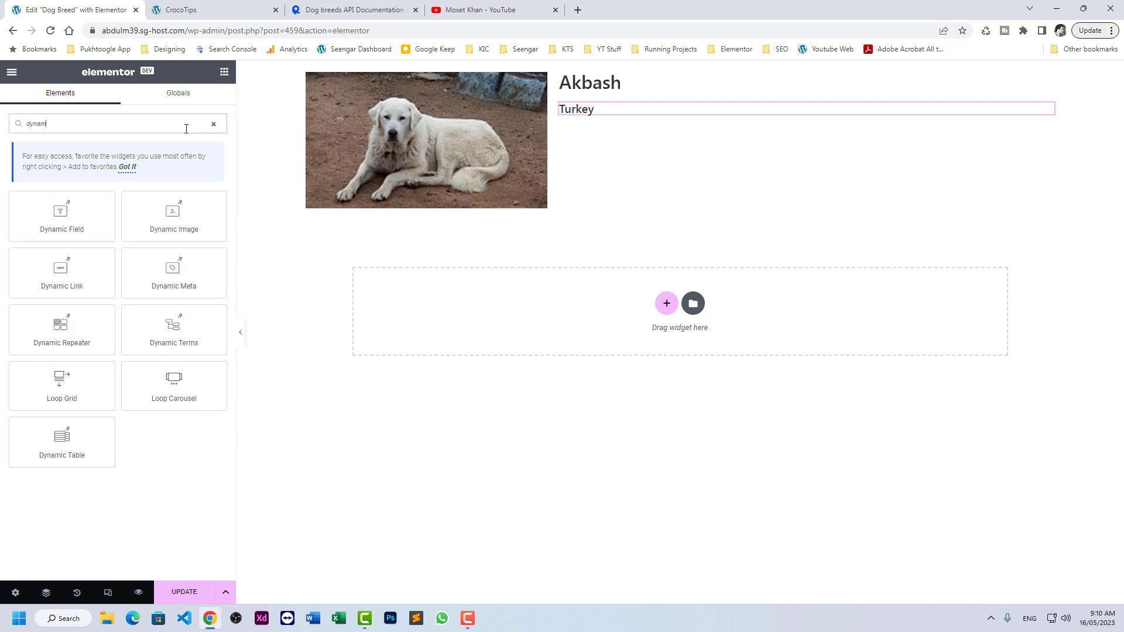
{"action": "left_click_drag", "start_coordinate": [78, 208], "coordinate": [573, 117]}
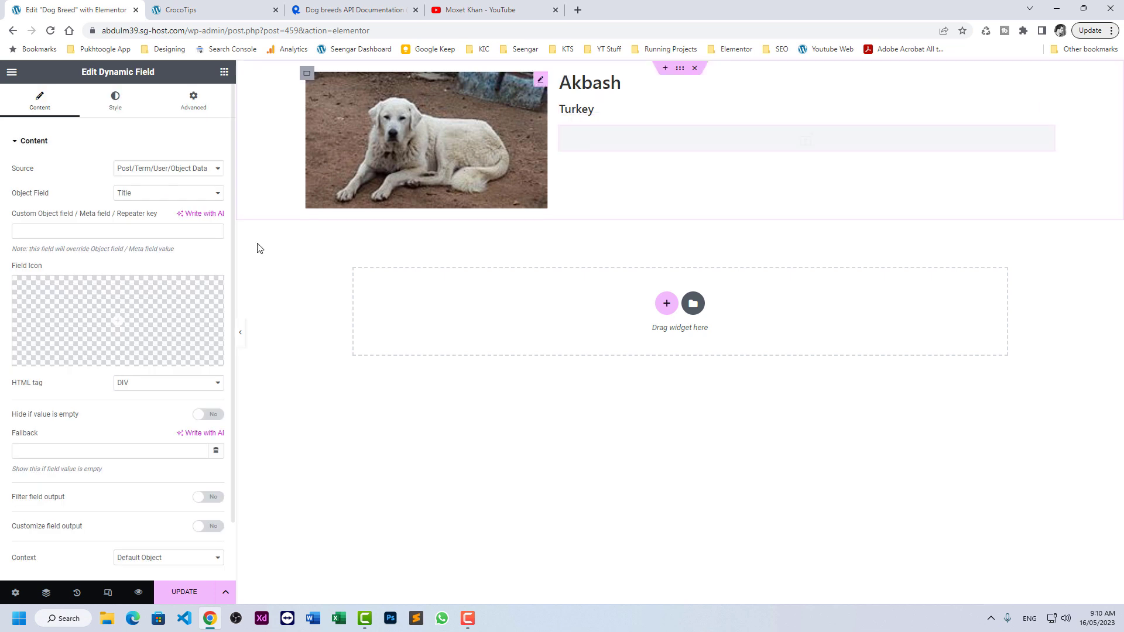
{"action": "left_click", "coordinate": [155, 170]}
{"action": "left_click", "coordinate": [154, 178]}
{"action": "left_click", "coordinate": [154, 193]}
{"action": "left_click_drag", "start_coordinate": [226, 219], "coordinate": [237, 368]}
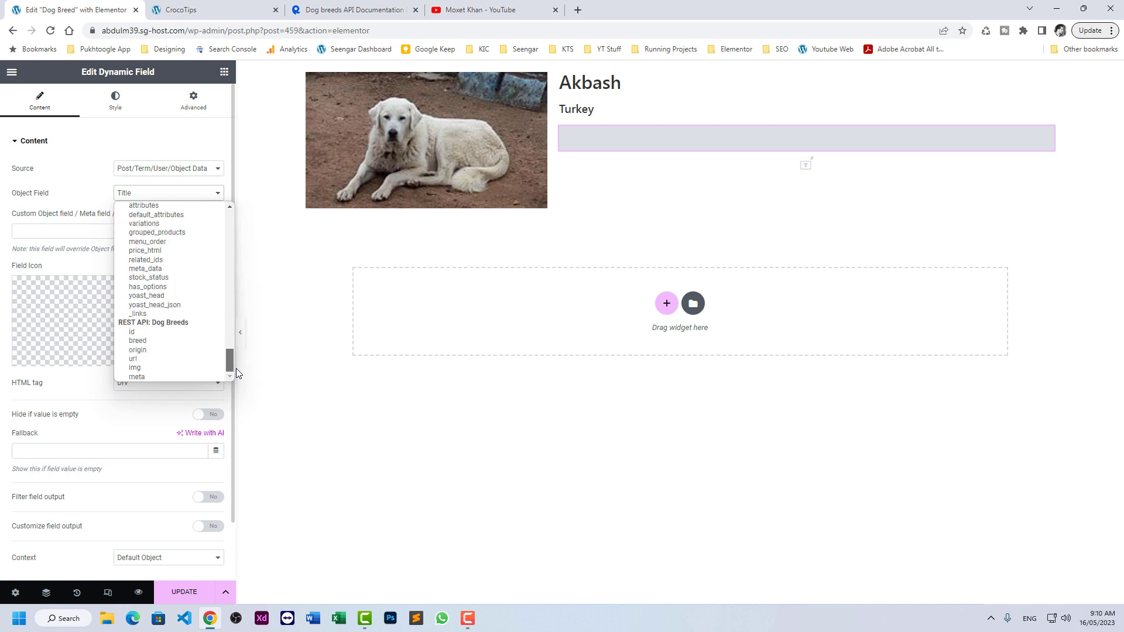
{"action": "left_click", "coordinate": [156, 375]}
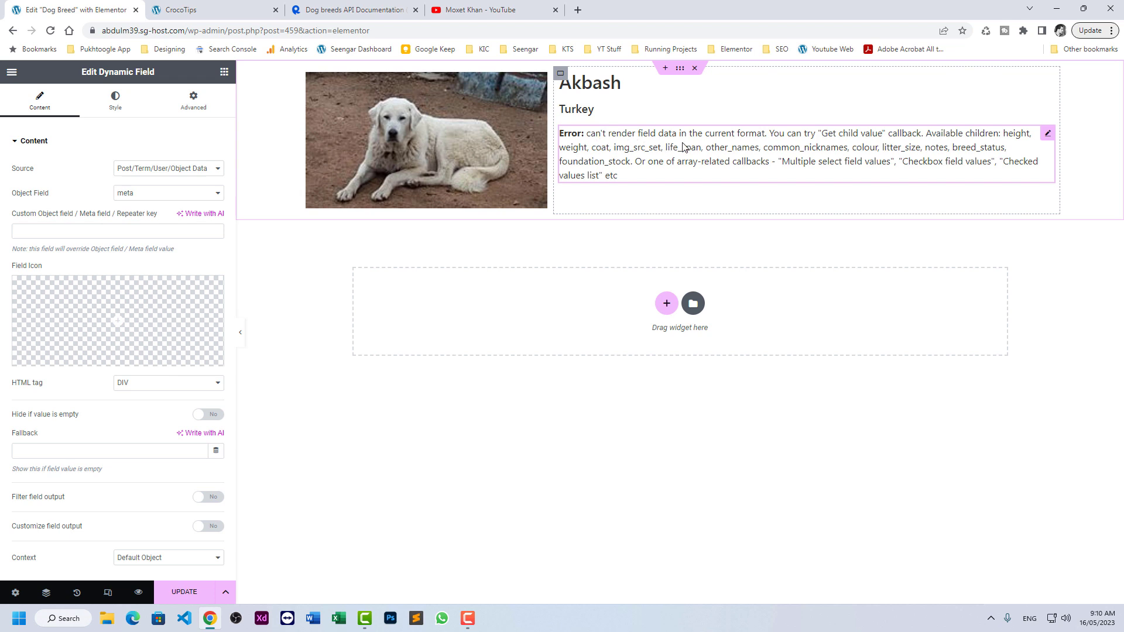
Step: Filter the field output with the Get child element callback for 'colour'
{"action": "mouse_move", "coordinate": [110, 351]}
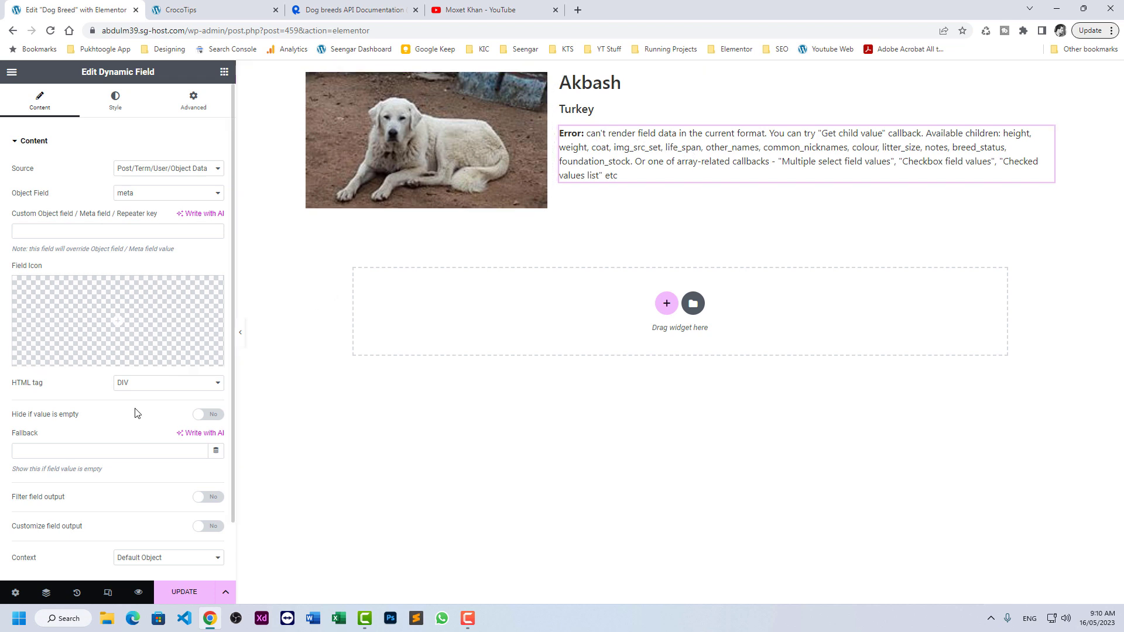
{"action": "scroll", "coordinate": [117, 427], "scroll_direction": "down", "scroll_amount": 2}
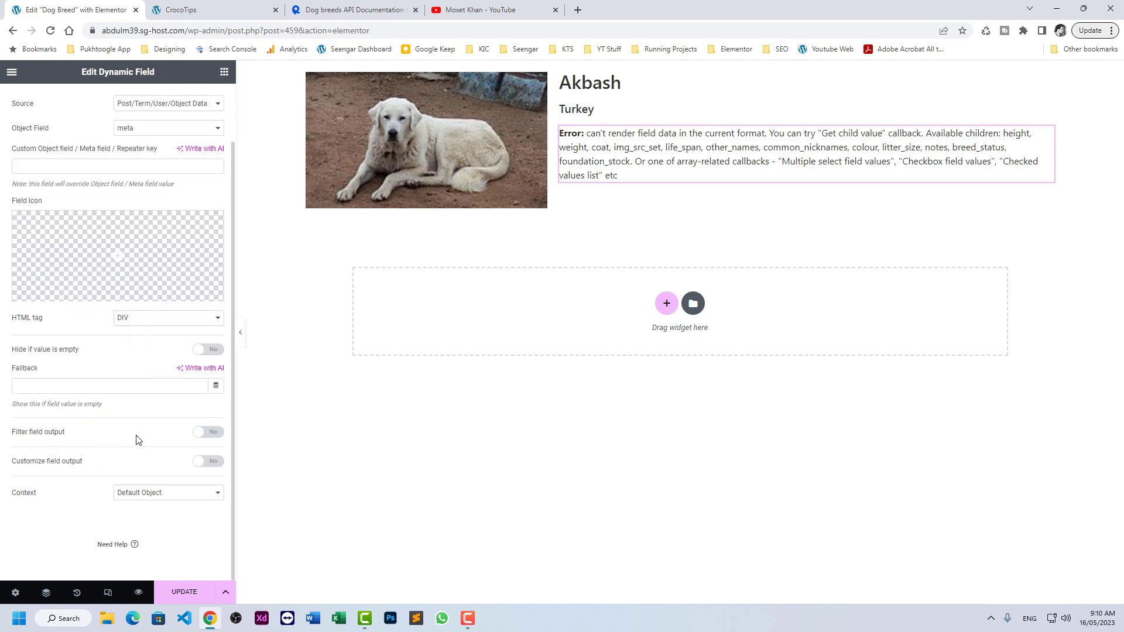
{"action": "left_click", "coordinate": [212, 432]}
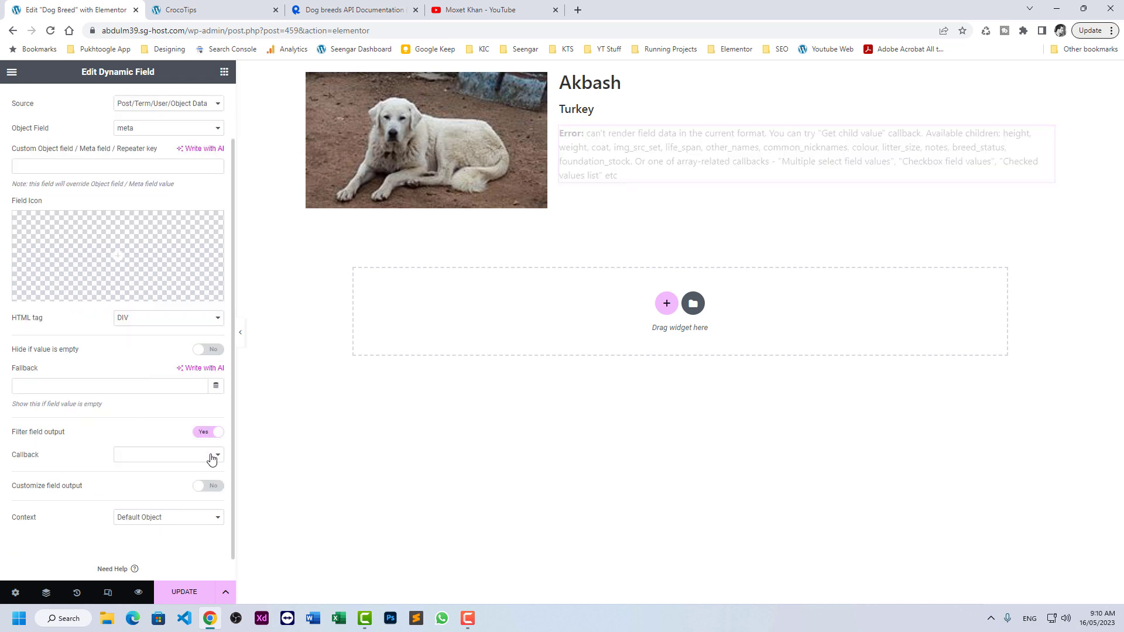
{"action": "left_click", "coordinate": [212, 458]}
{"action": "scroll", "coordinate": [218, 381], "scroll_direction": "down", "scroll_amount": 5}
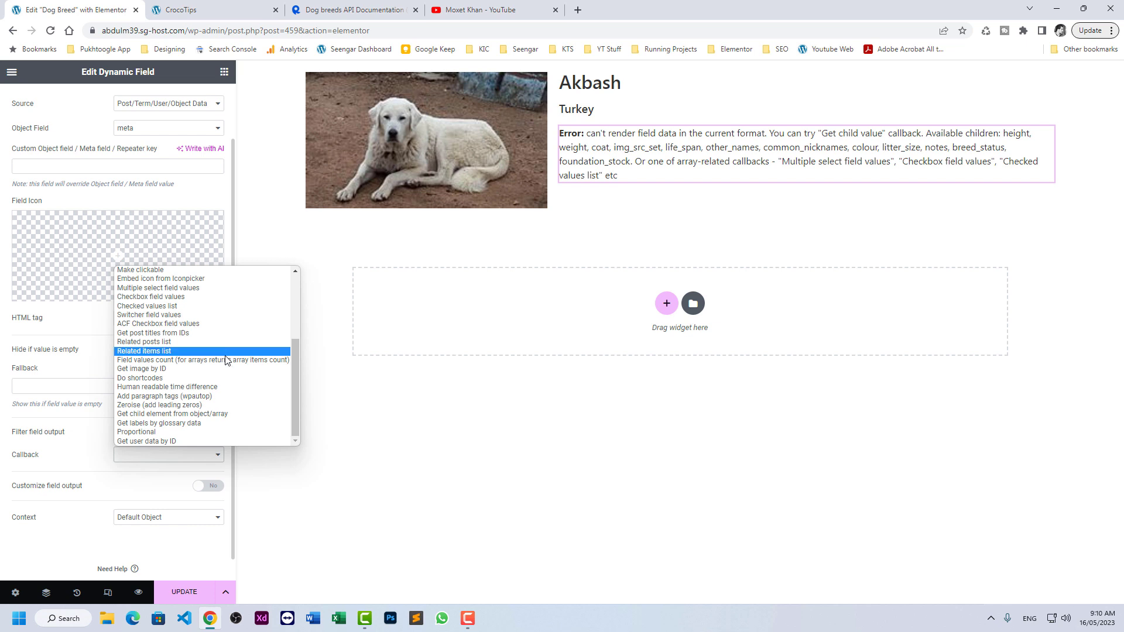
{"action": "left_click", "coordinate": [209, 414]}
{"action": "scroll", "coordinate": [106, 421], "scroll_direction": "down", "scroll_amount": 1}
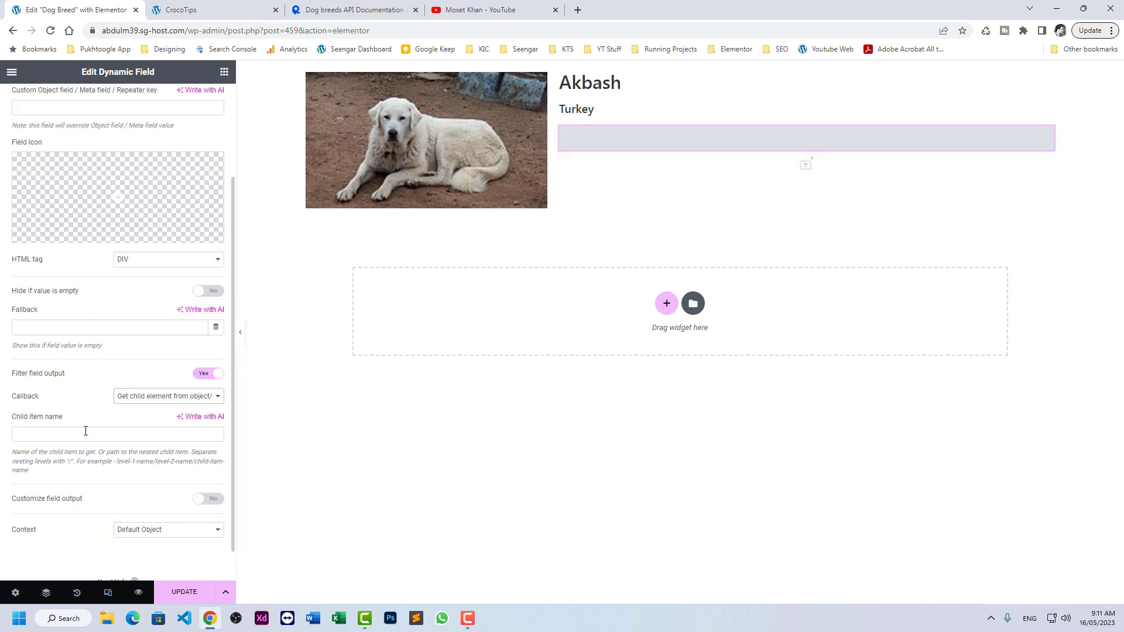
{"action": "left_click", "coordinate": [85, 434]}
{"action": "type", "text": "colour"}
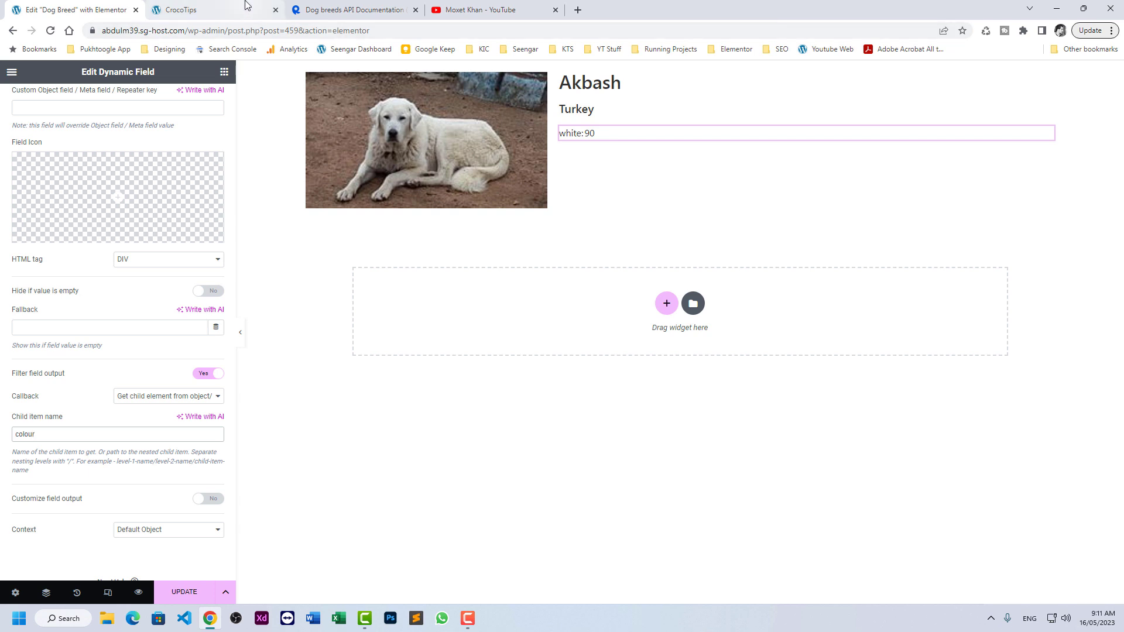
Step: Expand Akbash's meta data and select its colour value 'white: 90' and the notes key
{"action": "left_click", "coordinate": [327, 6]}
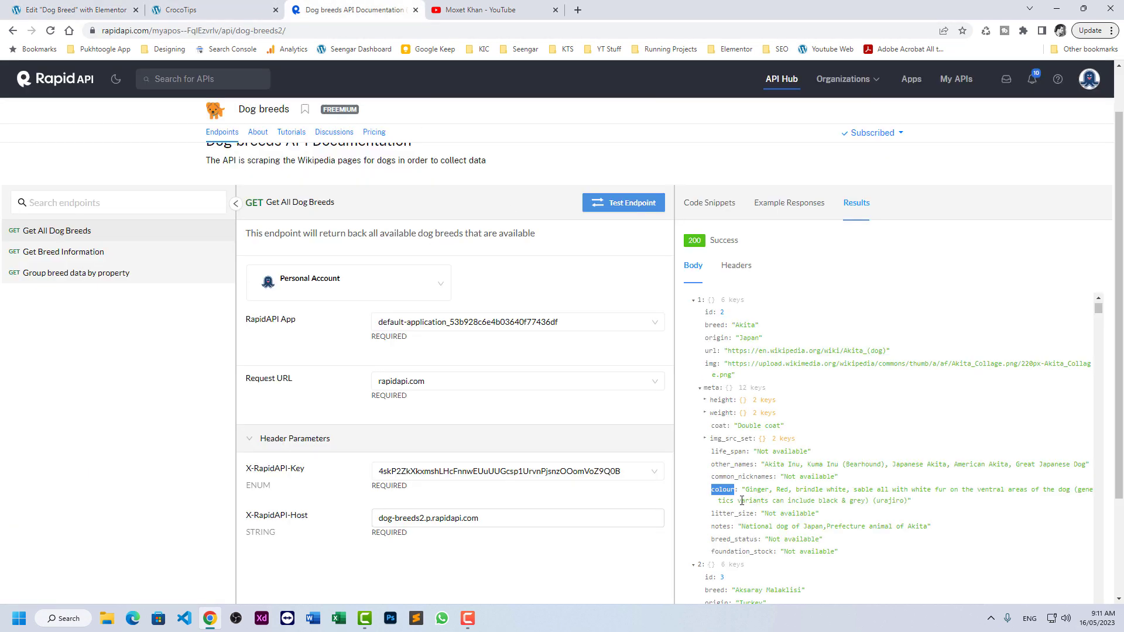
{"action": "scroll", "coordinate": [761, 426], "scroll_direction": "up", "scroll_amount": 2}
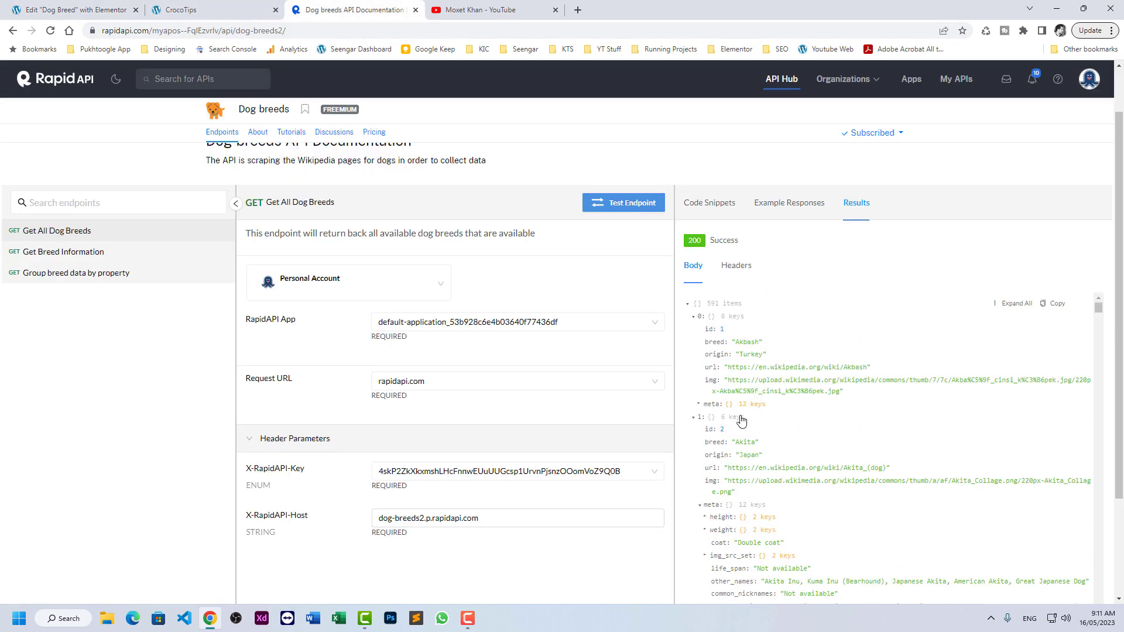
{"action": "left_click", "coordinate": [699, 404]}
{"action": "scroll", "coordinate": [800, 469], "scroll_direction": "down", "scroll_amount": 2}
{"action": "left_click_drag", "start_coordinate": [715, 393], "coordinate": [786, 392]}
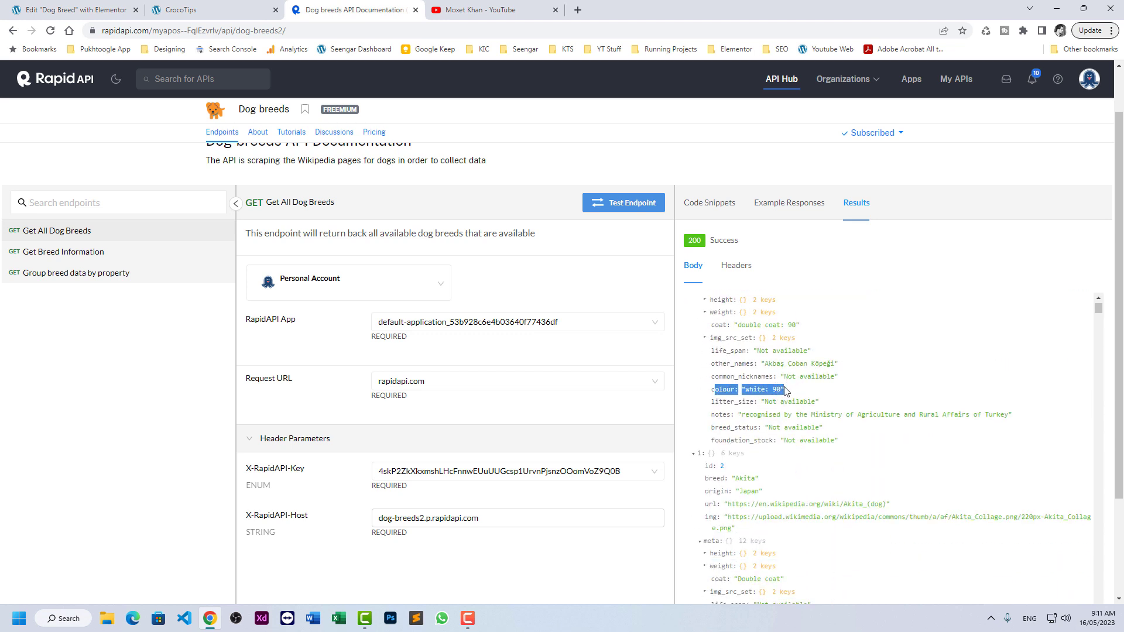
{"action": "double_click", "coordinate": [720, 414]}
{"action": "key", "text": "ctrl+c"}
Step: Duplicate the white: 90 colour field and change the copy's child item name to notes
{"action": "left_click", "coordinate": [88, 12]}
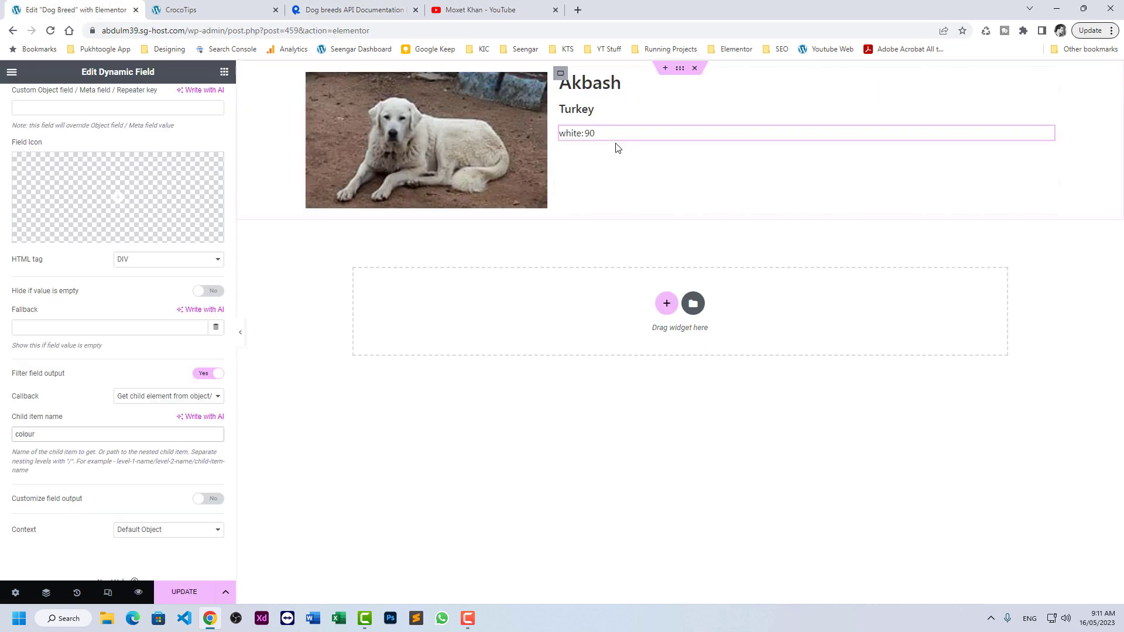
{"action": "right_click", "coordinate": [589, 138]}
{"action": "left_click", "coordinate": [610, 163]}
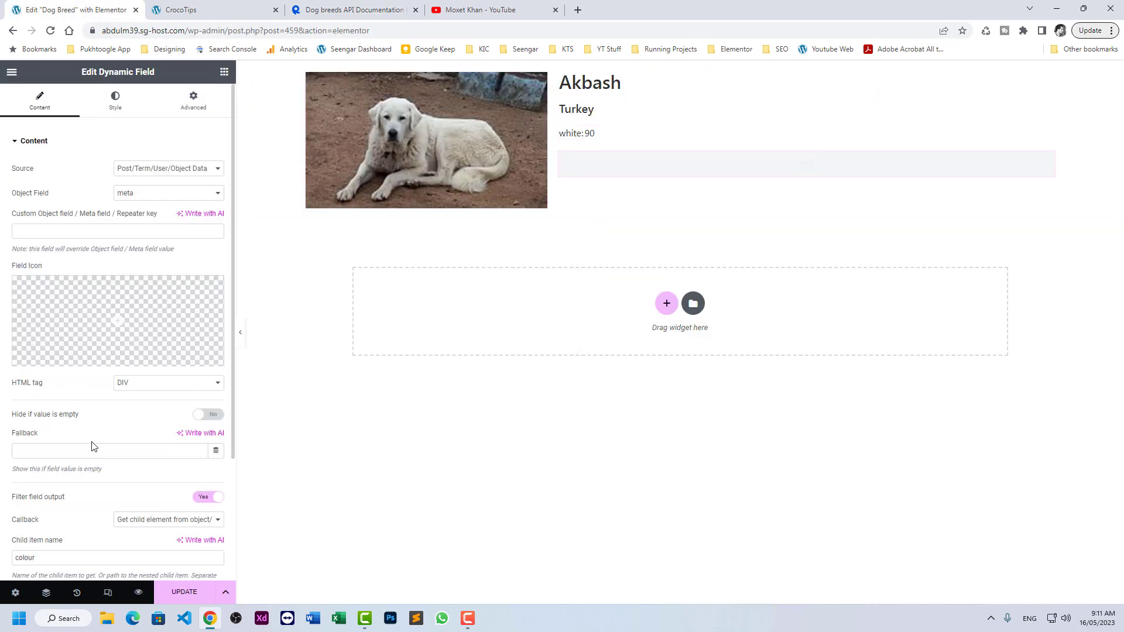
{"action": "scroll", "coordinate": [83, 472], "scroll_direction": "down", "scroll_amount": 1}
{"action": "scroll", "coordinate": [73, 523], "scroll_direction": "down", "scroll_amount": 1}
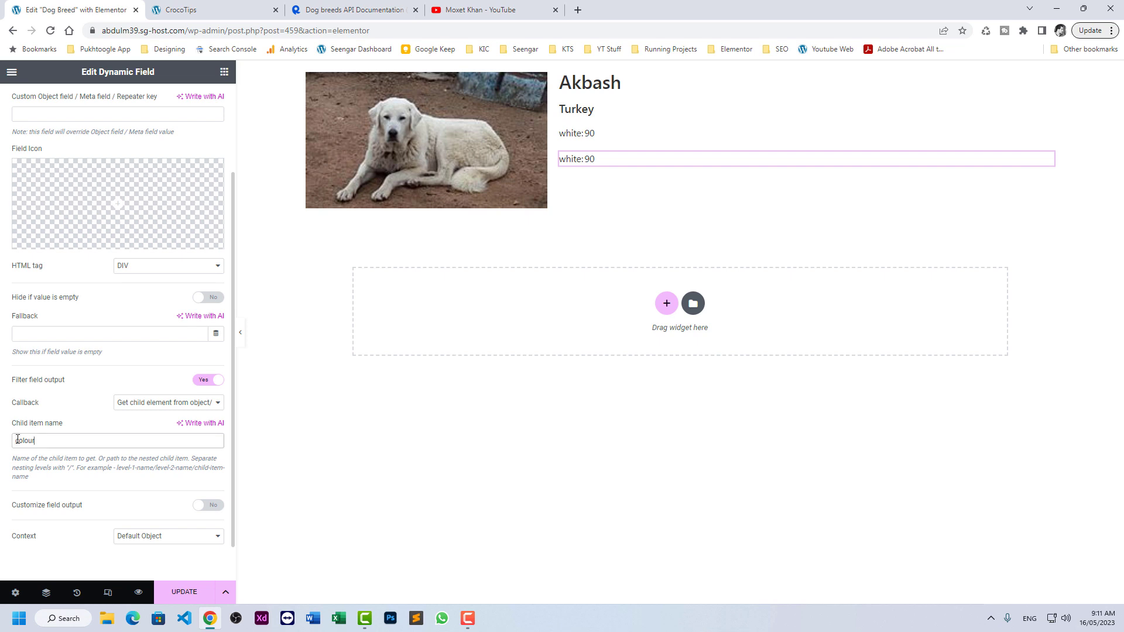
{"action": "double_click", "coordinate": [23, 441]}
{"action": "key", "text": "ctrl+v"}
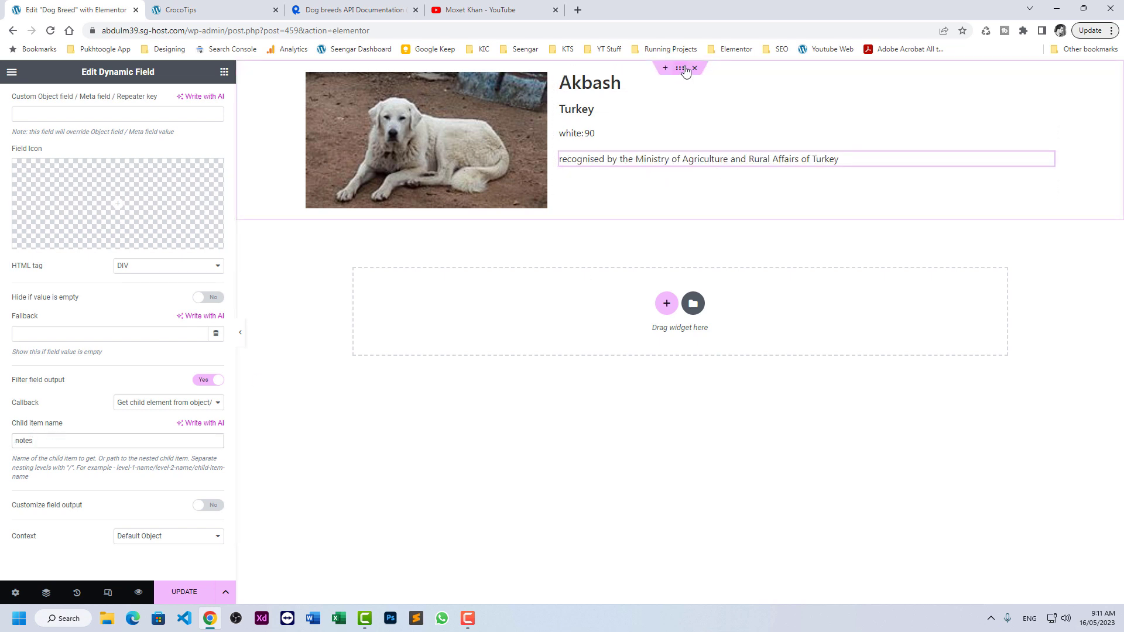
Step: Make the image-and-text row Full Width with items centred, then update the listing item
{"action": "left_click", "coordinate": [678, 71]}
{"action": "left_click", "coordinate": [136, 171]}
{"action": "left_click", "coordinate": [148, 195]}
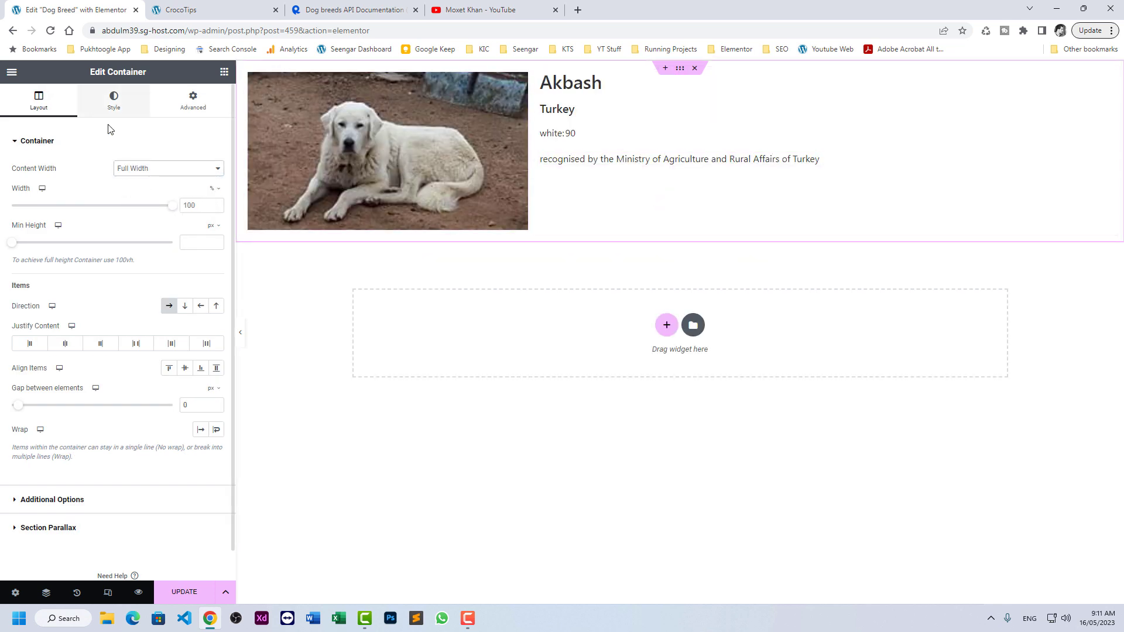
{"action": "left_click", "coordinate": [185, 367]}
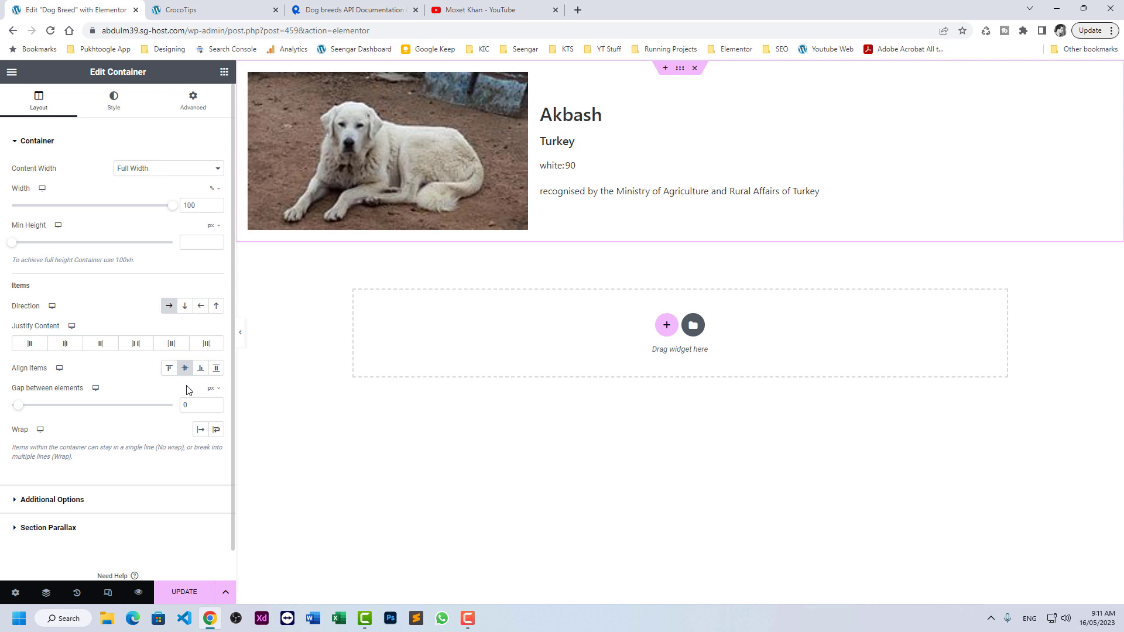
{"action": "left_click", "coordinate": [184, 592]}
{"action": "left_click", "coordinate": [11, 71]}
Step: Add a new page titled Dogs, save it as a draft and open it with Elementor
{"action": "middle_click", "coordinate": [42, 302]}
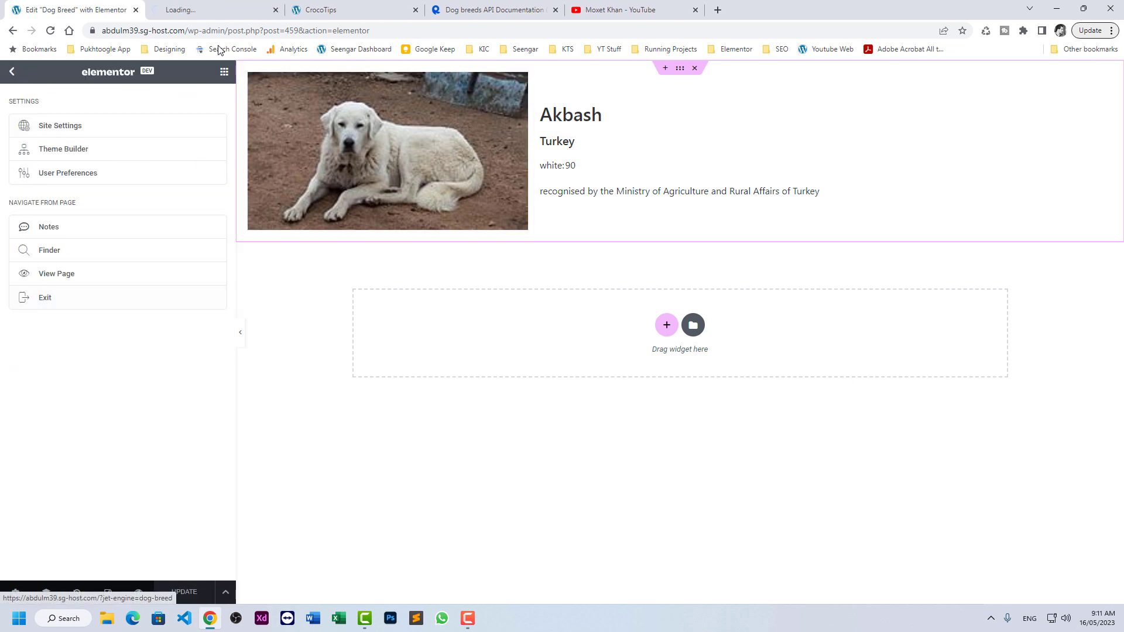
{"action": "left_click", "coordinate": [209, 11]}
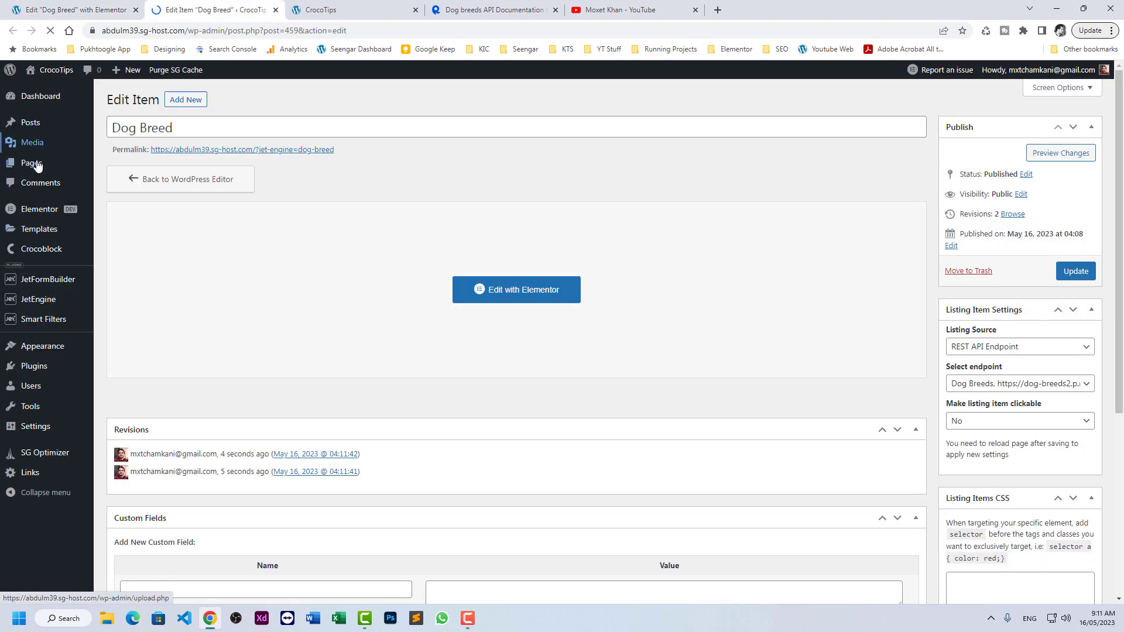
{"action": "mouse_move", "coordinate": [88, 164]}
{"action": "left_click", "coordinate": [114, 181]}
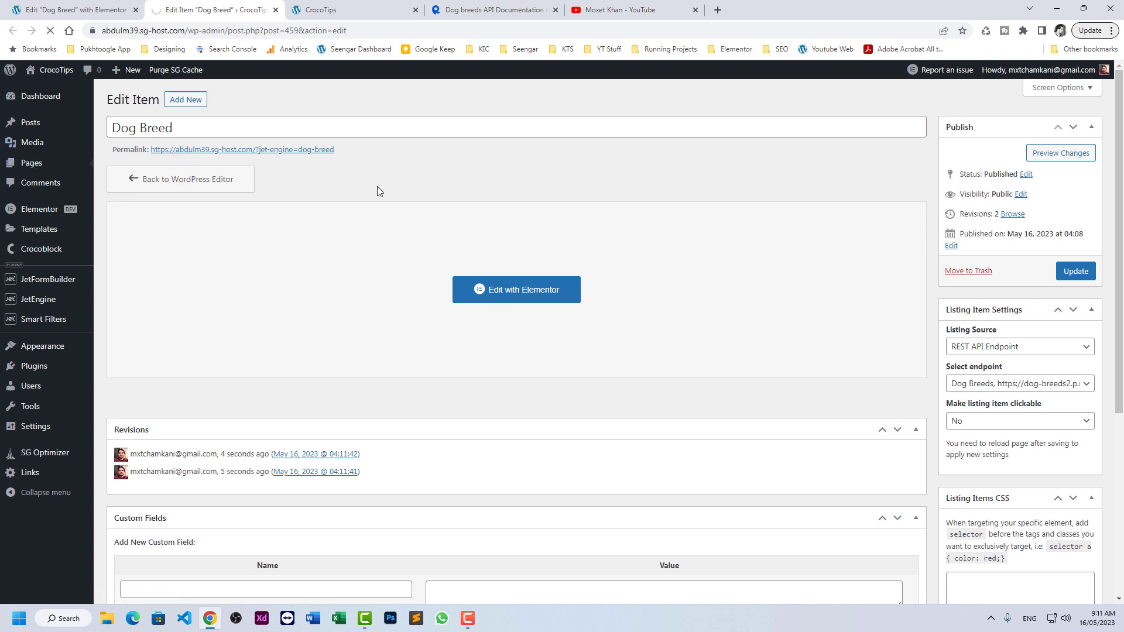
{"action": "type", "text": "Dogs"}
{"action": "key", "text": "Return"}
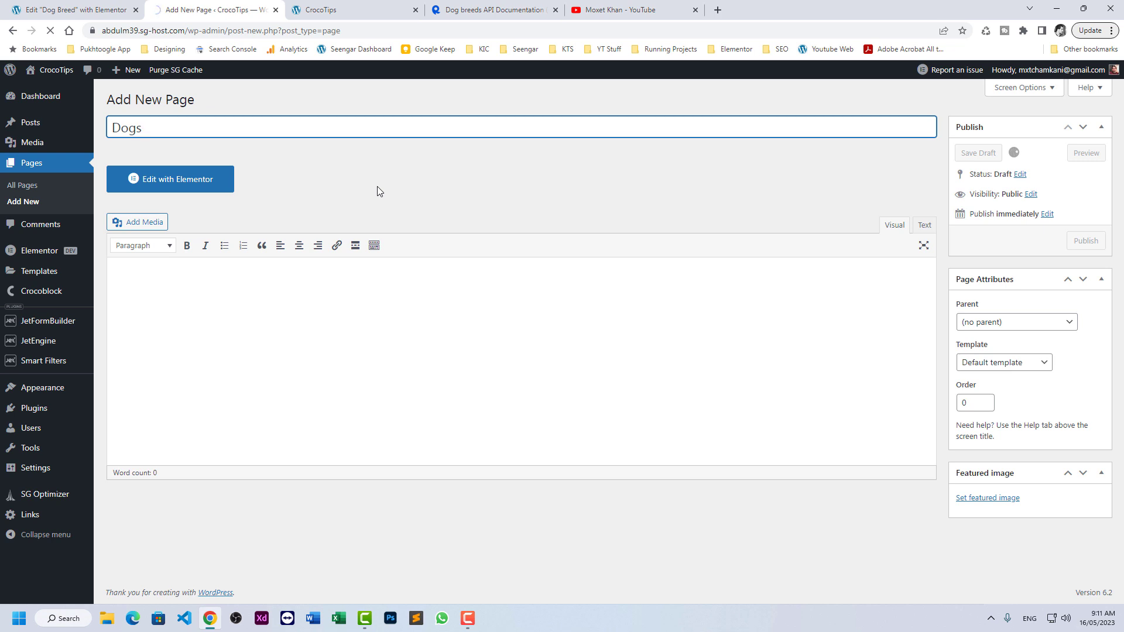
{"action": "left_click", "coordinate": [199, 225]}
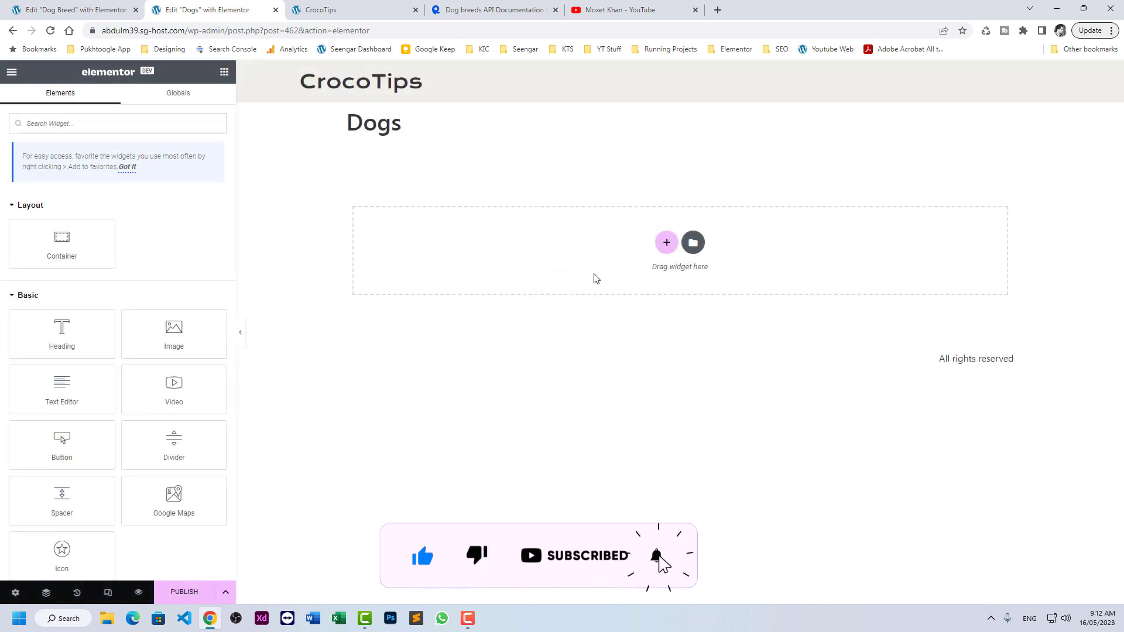
Step: Hide the Dogs page title and place a Listing Grid widget on the page
{"action": "left_click", "coordinate": [18, 615]}
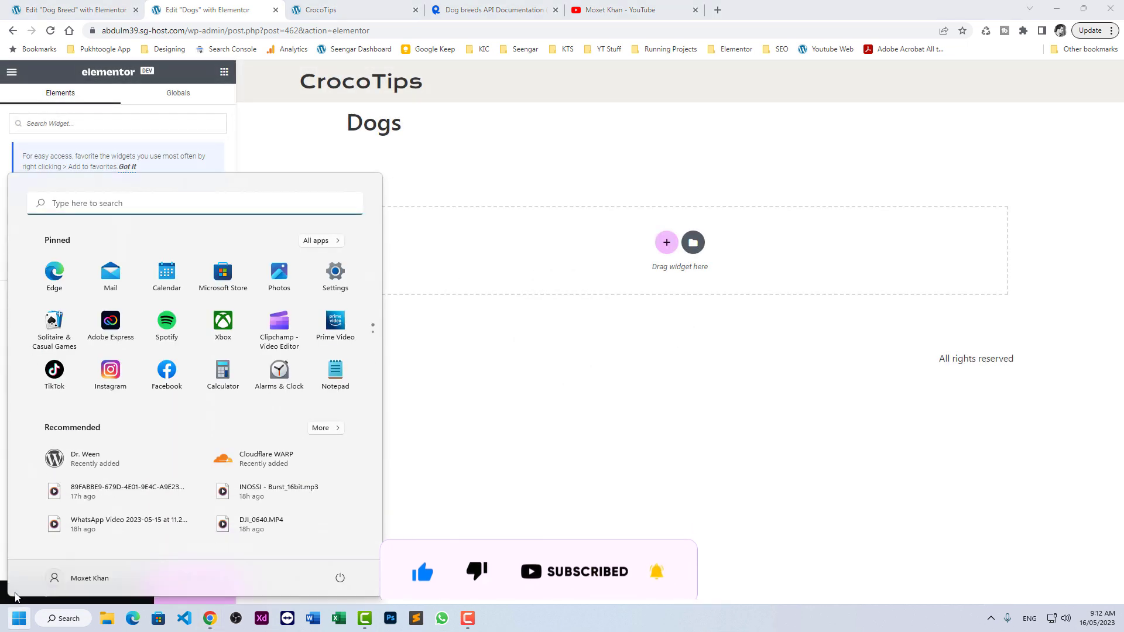
{"action": "left_click", "coordinate": [18, 618]}
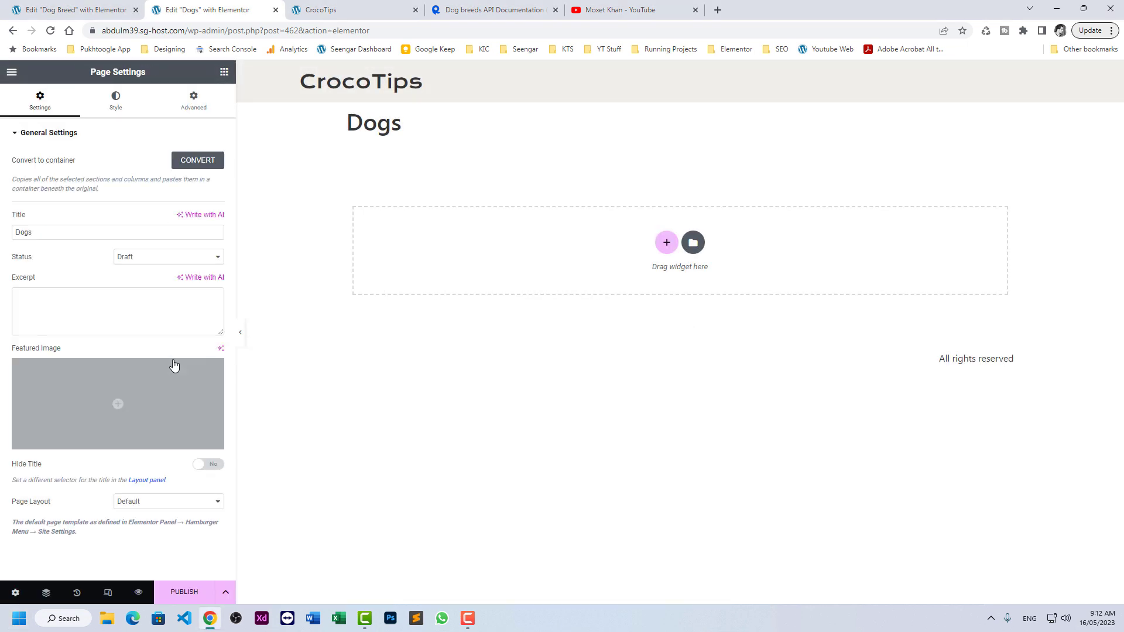
{"action": "left_click", "coordinate": [210, 463]}
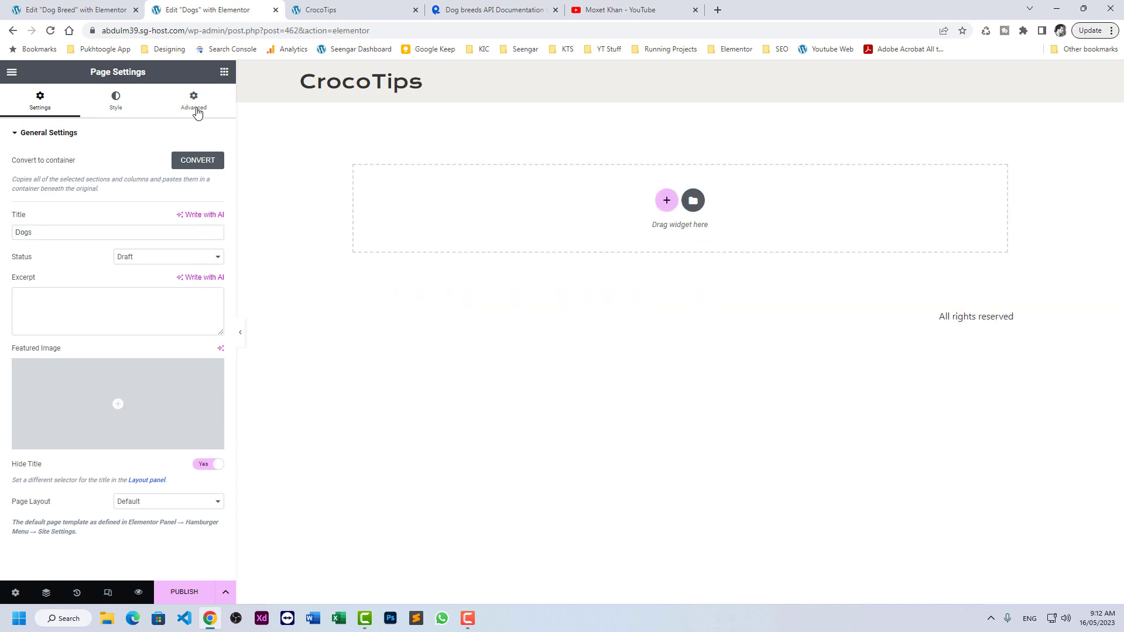
{"action": "left_click", "coordinate": [224, 71]}
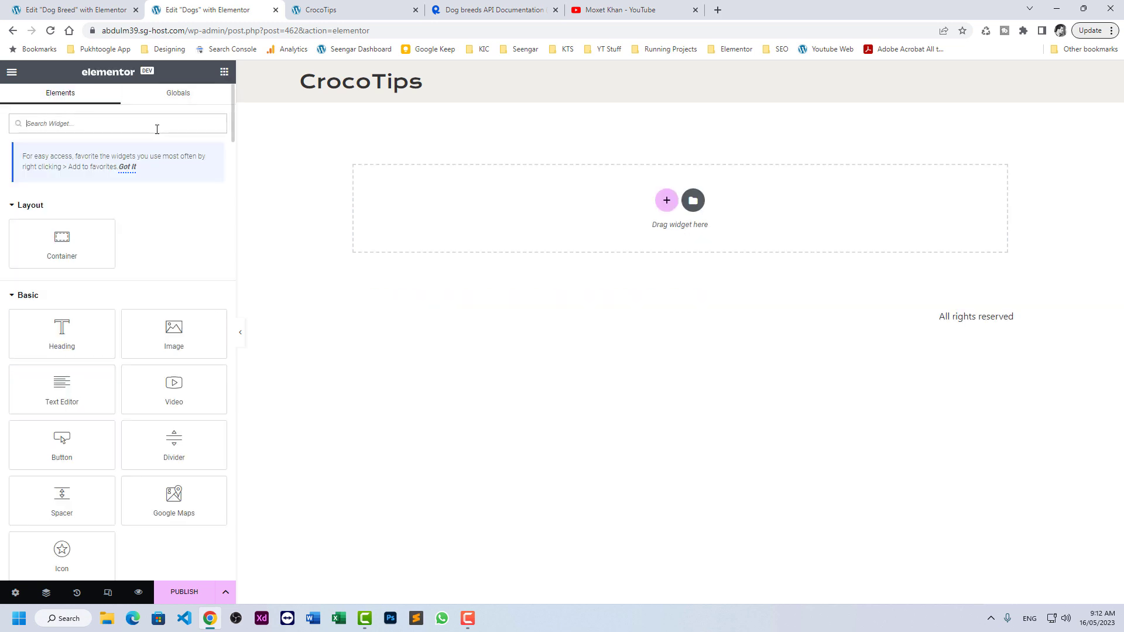
{"action": "left_click", "coordinate": [157, 123]}
{"action": "type", "text": "list"}
{"action": "left_click_drag", "start_coordinate": [62, 269], "coordinate": [444, 206]}
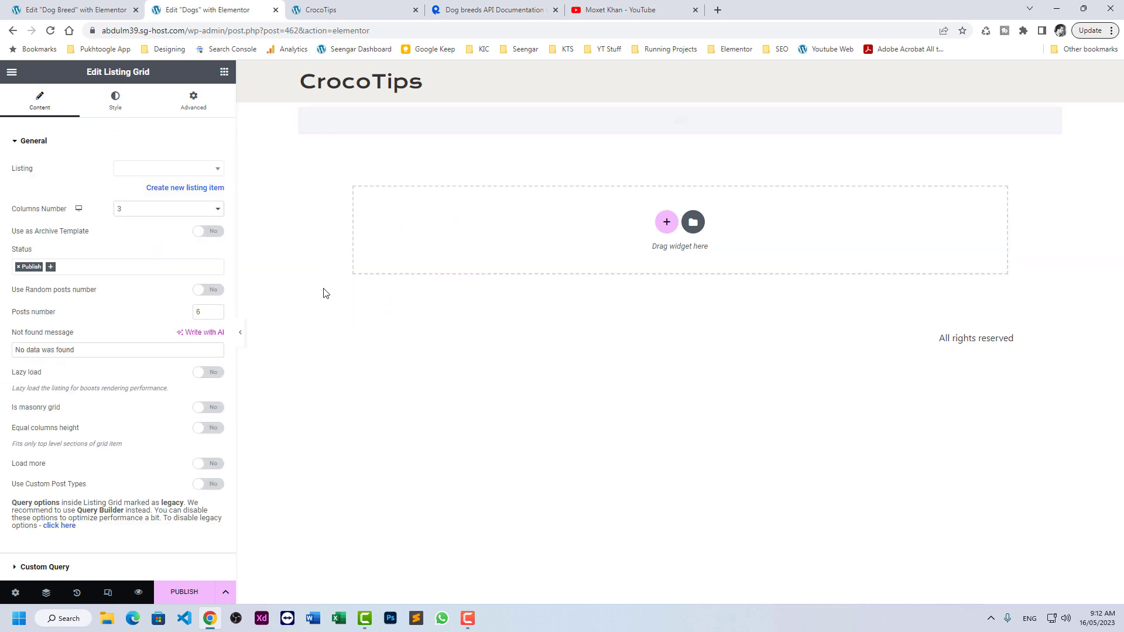
Step: Set the grid's listing to Dog Breed and its Columns Number to 1
{"action": "left_click", "coordinate": [175, 170]}
{"action": "left_click", "coordinate": [165, 191]}
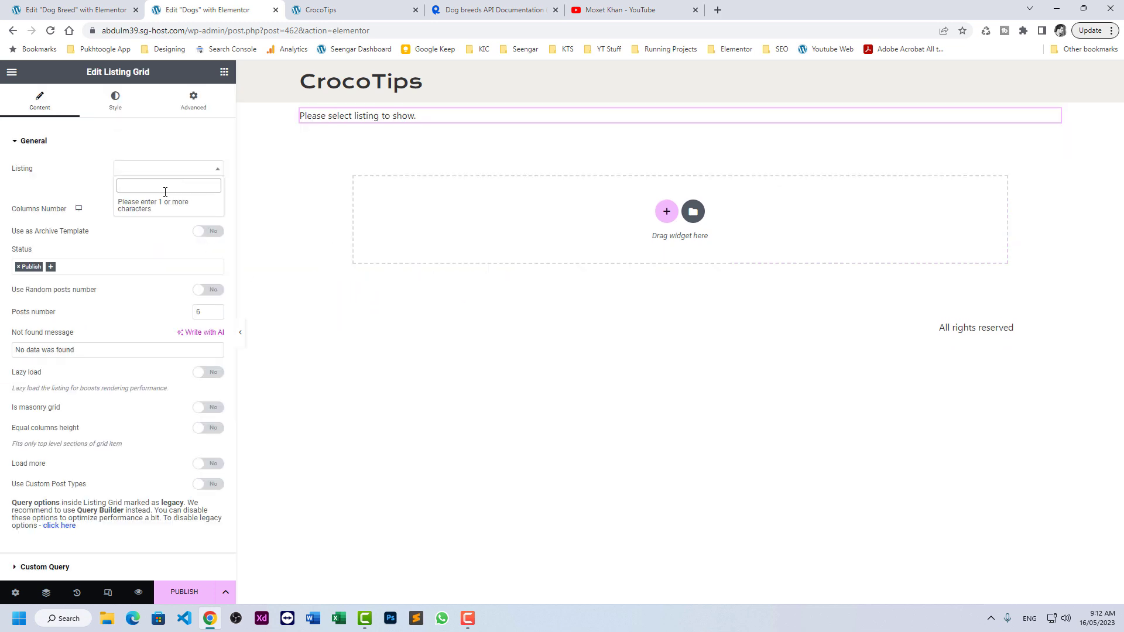
{"action": "type", "text": "dog"}
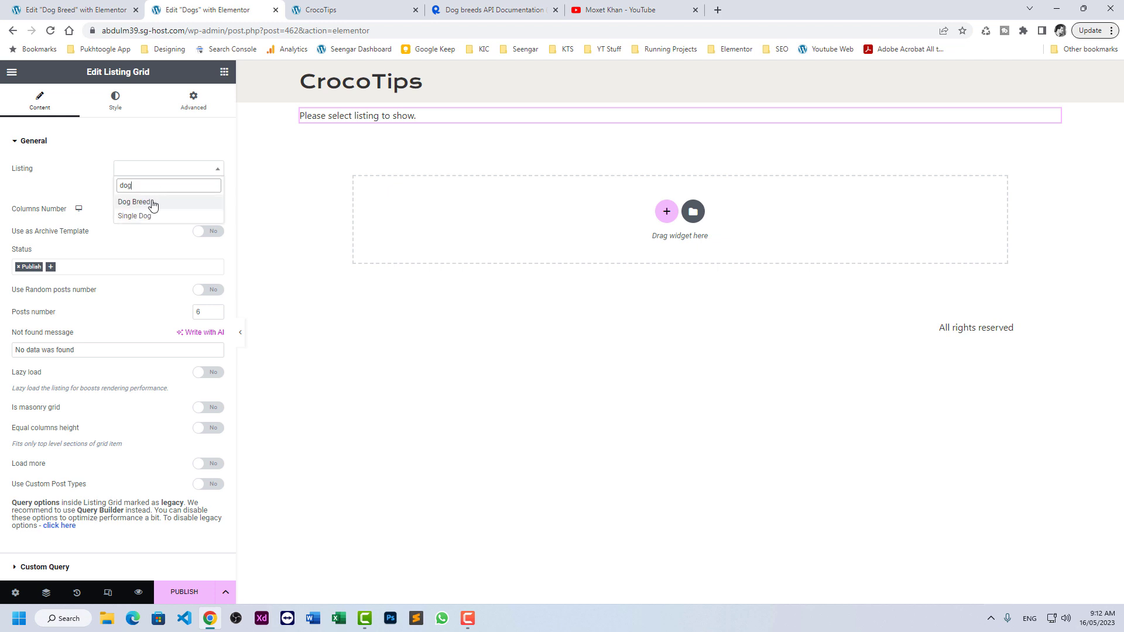
{"action": "left_click", "coordinate": [150, 203]}
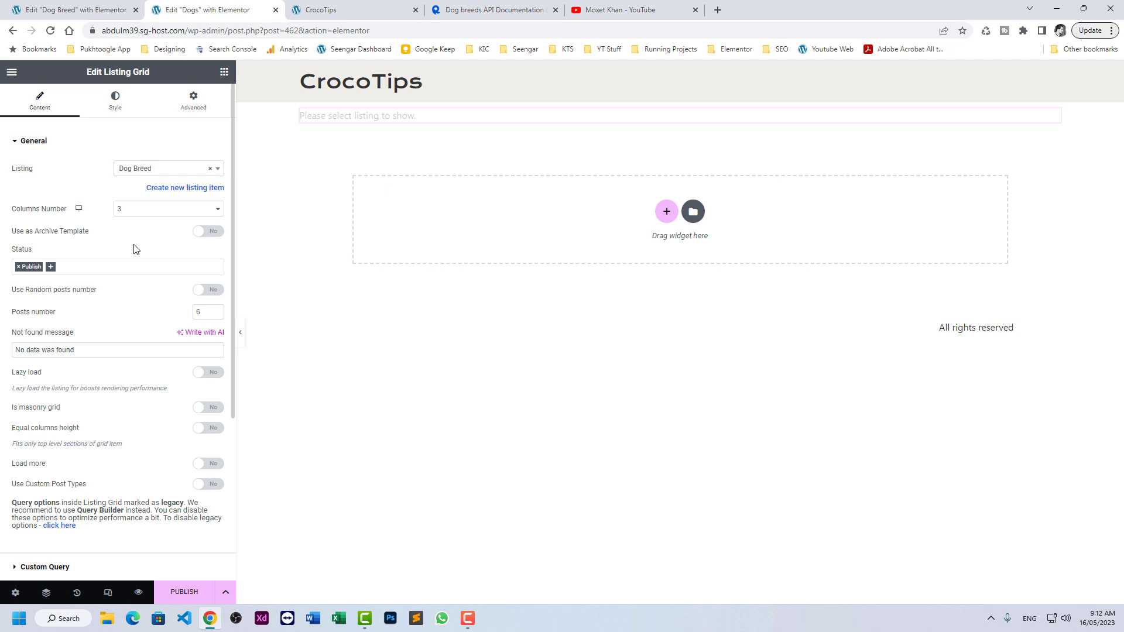
{"action": "left_click", "coordinate": [146, 211]}
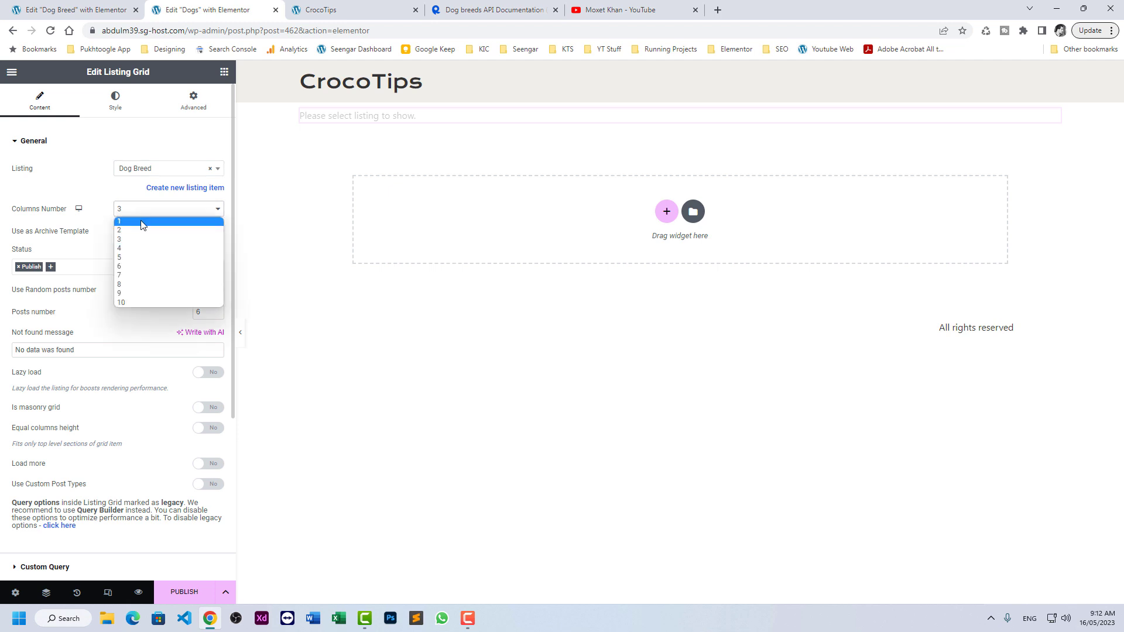
{"action": "left_click", "coordinate": [144, 224]}
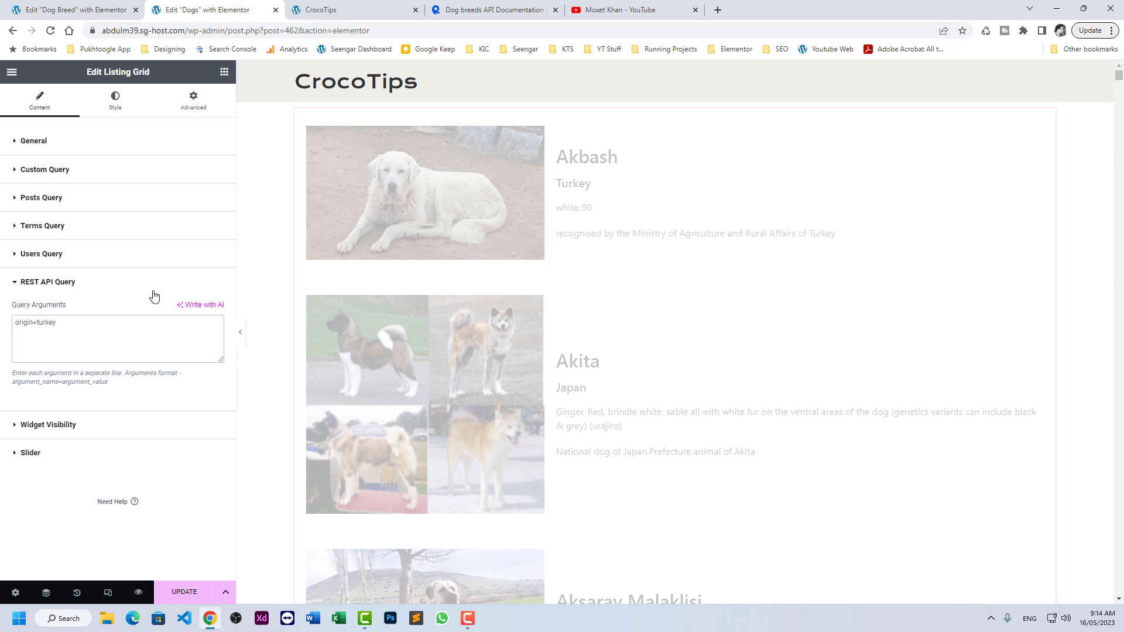
Step: Edit the origin=turkey REST API query argument and update the Dogs page
{"action": "left_click", "coordinate": [78, 337]}
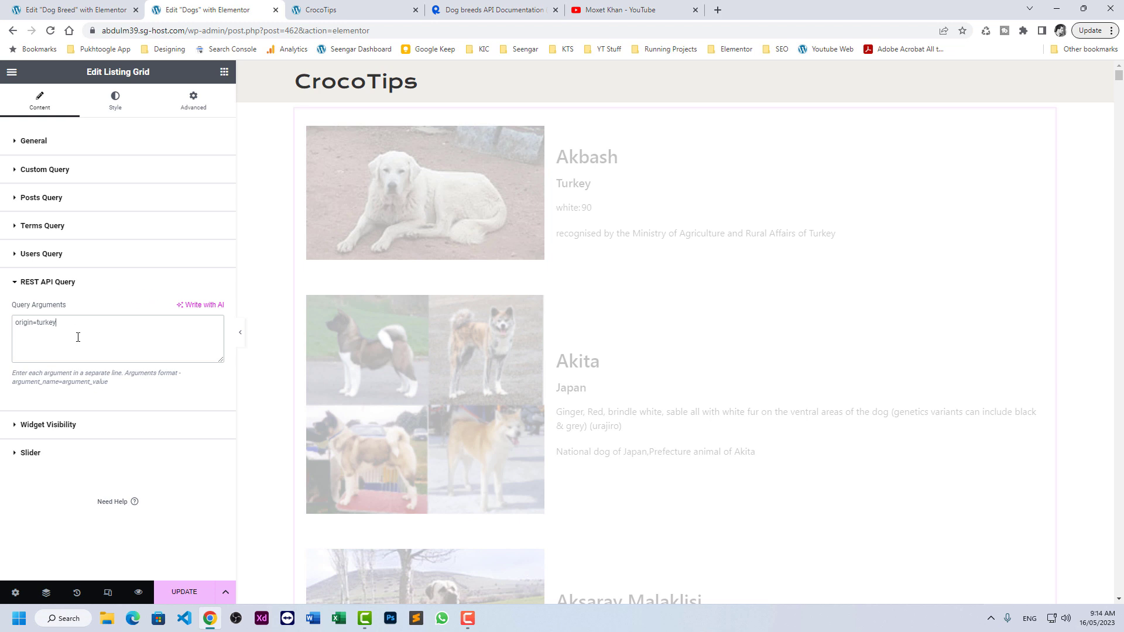
{"action": "triple_click", "coordinate": [33, 329]}
{"action": "left_click", "coordinate": [52, 328]}
{"action": "left_click", "coordinate": [183, 591]}
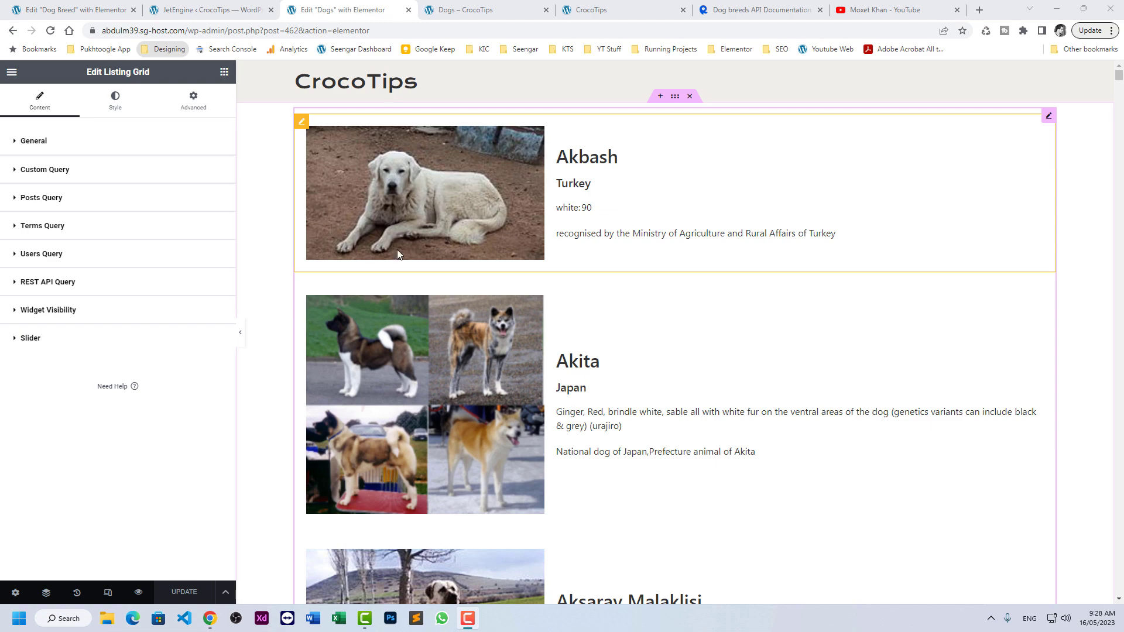
Step: Scroll through the breeds on the Dogs – CrocoTips preview, then return to the JetEngine endpoint settings
{"action": "left_click", "coordinate": [462, 10]}
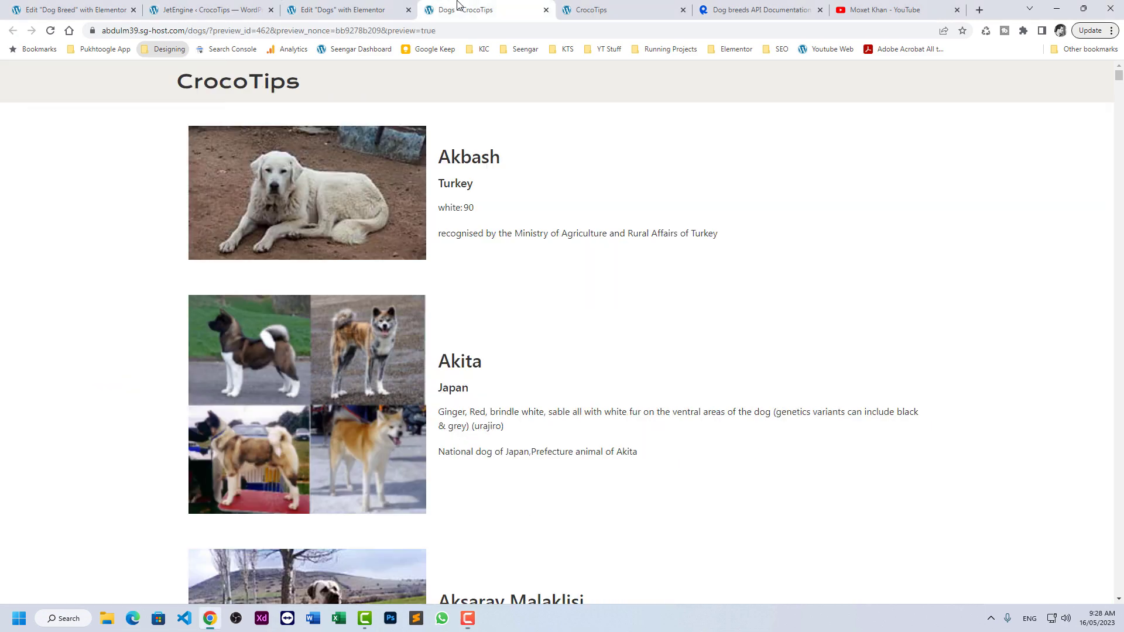
{"action": "scroll", "coordinate": [78, 288], "scroll_direction": "down", "scroll_amount": 20}
{"action": "scroll", "coordinate": [91, 281], "scroll_direction": "down", "scroll_amount": 20}
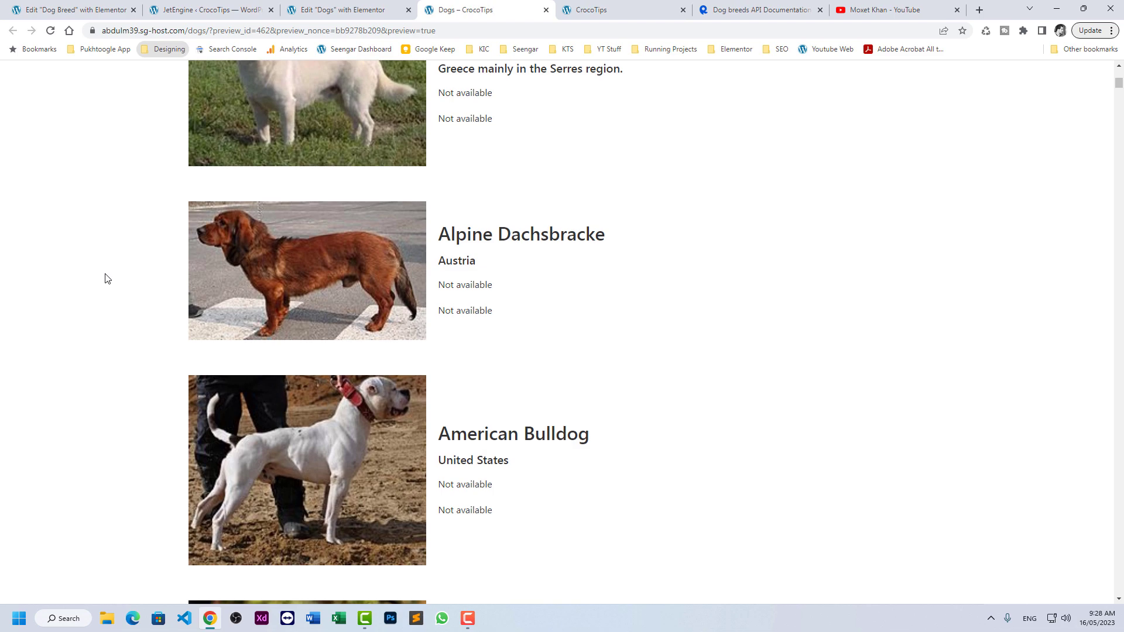
{"action": "scroll", "coordinate": [111, 279], "scroll_direction": "down", "scroll_amount": 5}
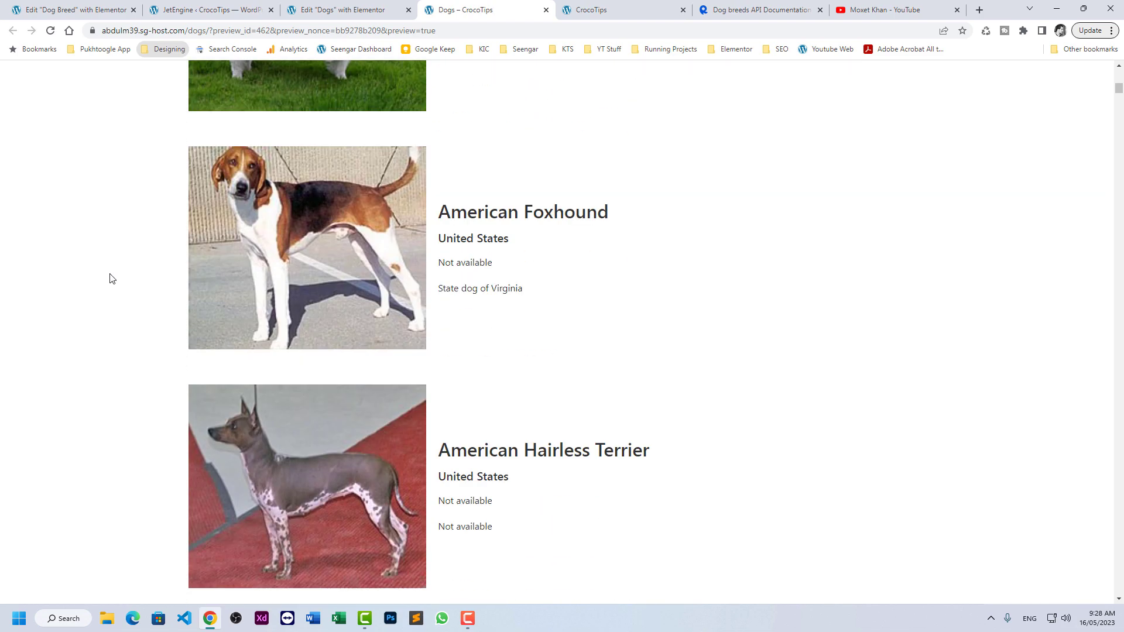
{"action": "scroll", "coordinate": [112, 279], "scroll_direction": "down", "scroll_amount": 4}
{"action": "scroll", "coordinate": [111, 279], "scroll_direction": "up", "scroll_amount": 9}
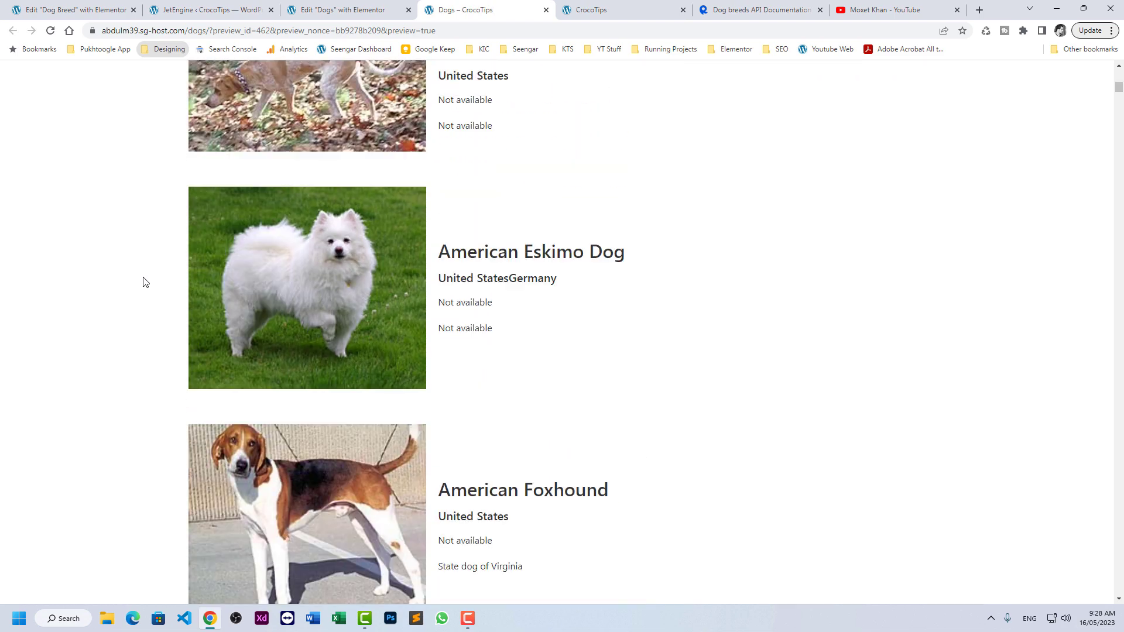
{"action": "left_click", "coordinate": [200, 7]}
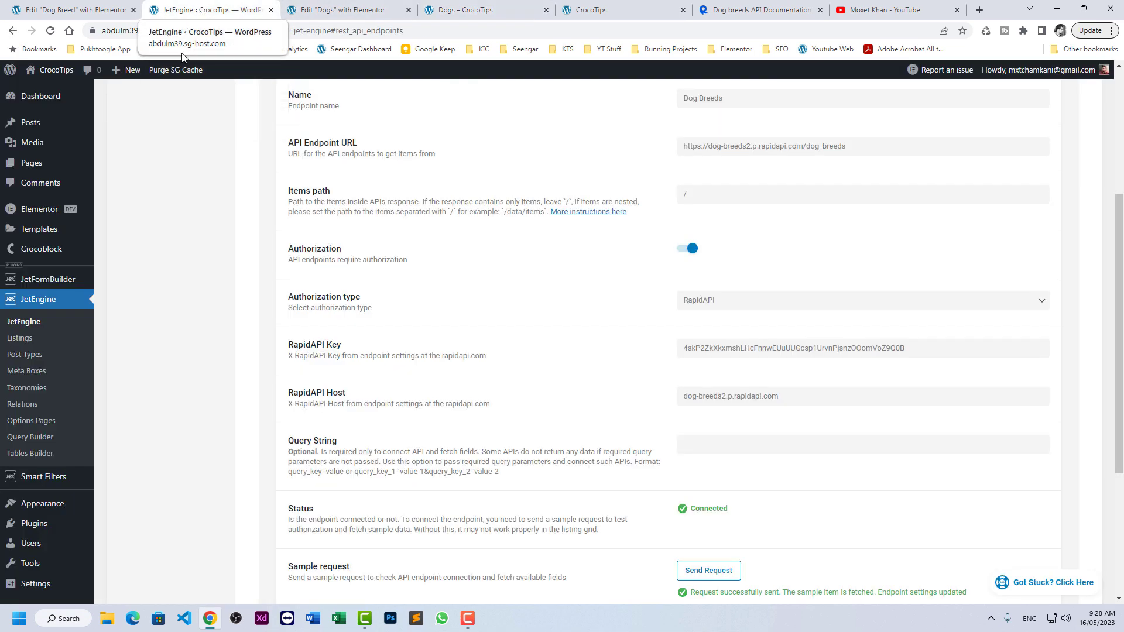
Step: Open the Query Builder in a new tab and start a new query named Dogs by Origin
{"action": "middle_click", "coordinate": [35, 440]}
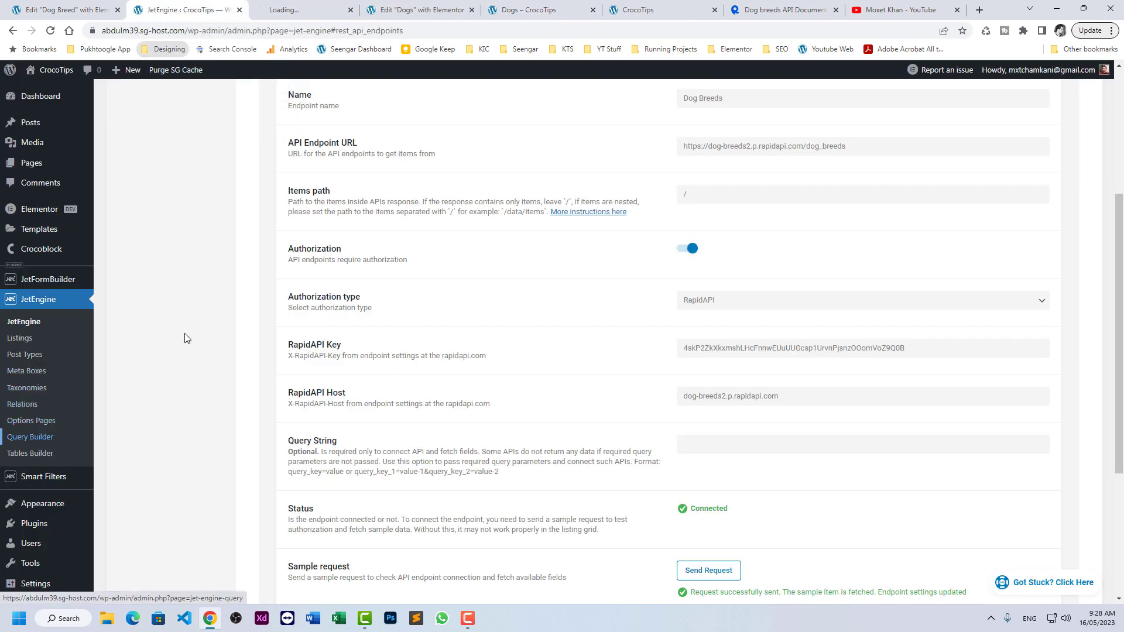
{"action": "left_click", "coordinate": [302, 9]}
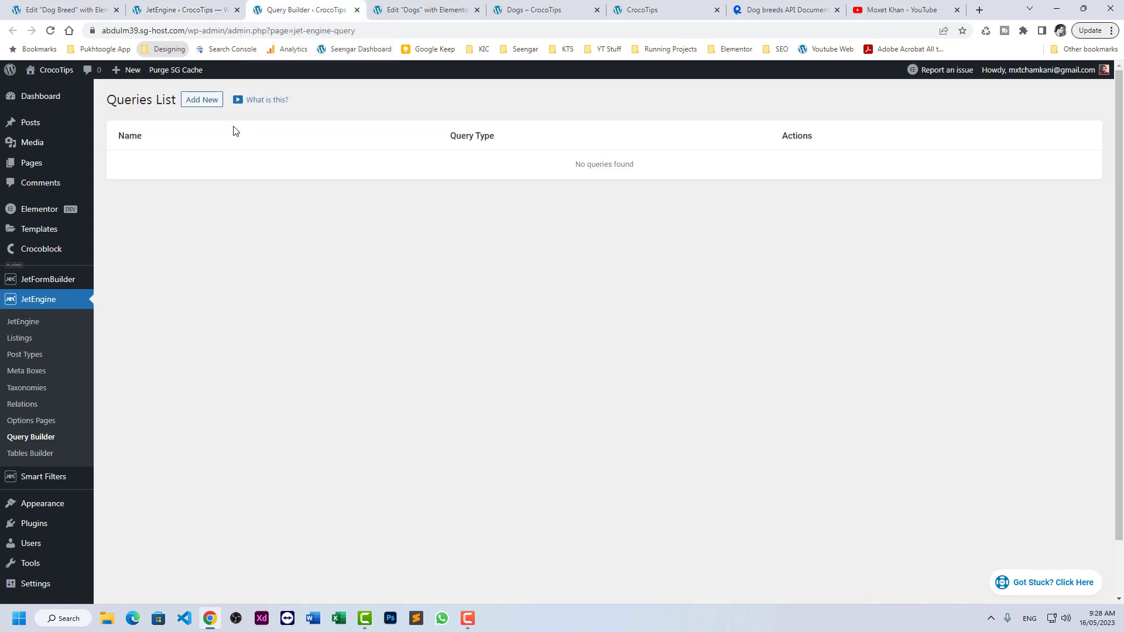
{"action": "left_click", "coordinate": [206, 100]}
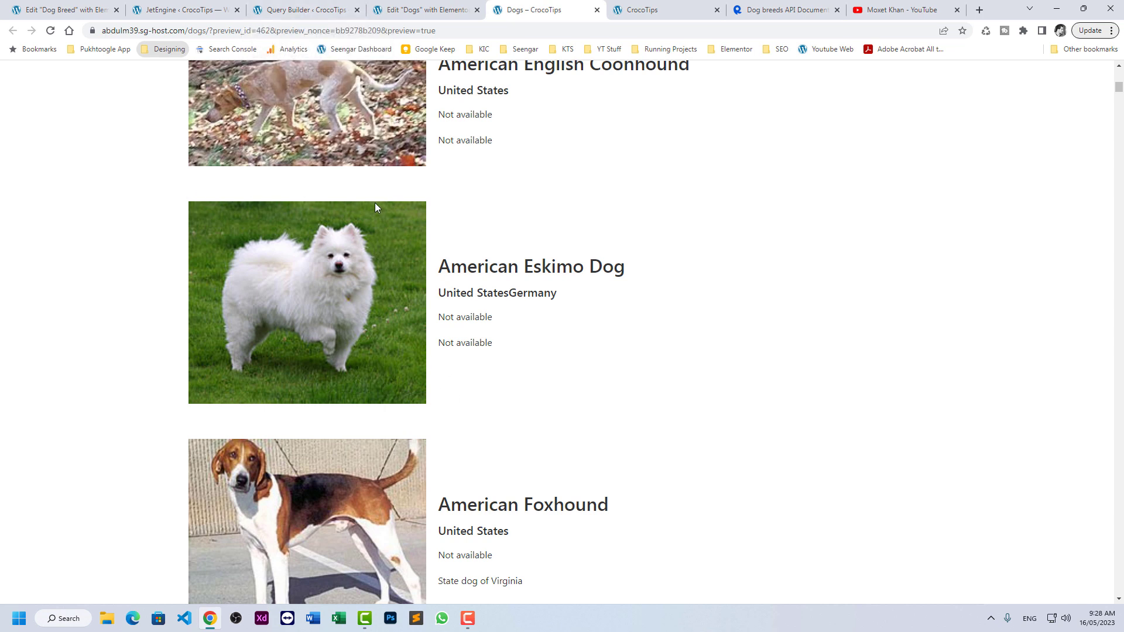
{"action": "left_click", "coordinate": [319, 9]}
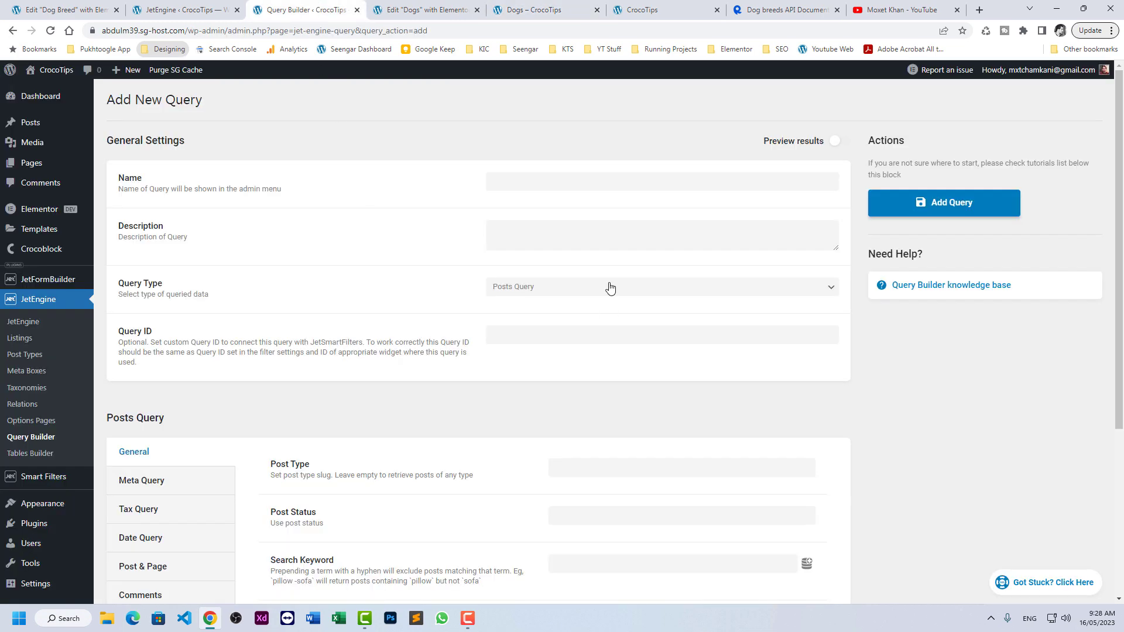
{"action": "left_click", "coordinate": [567, 179]}
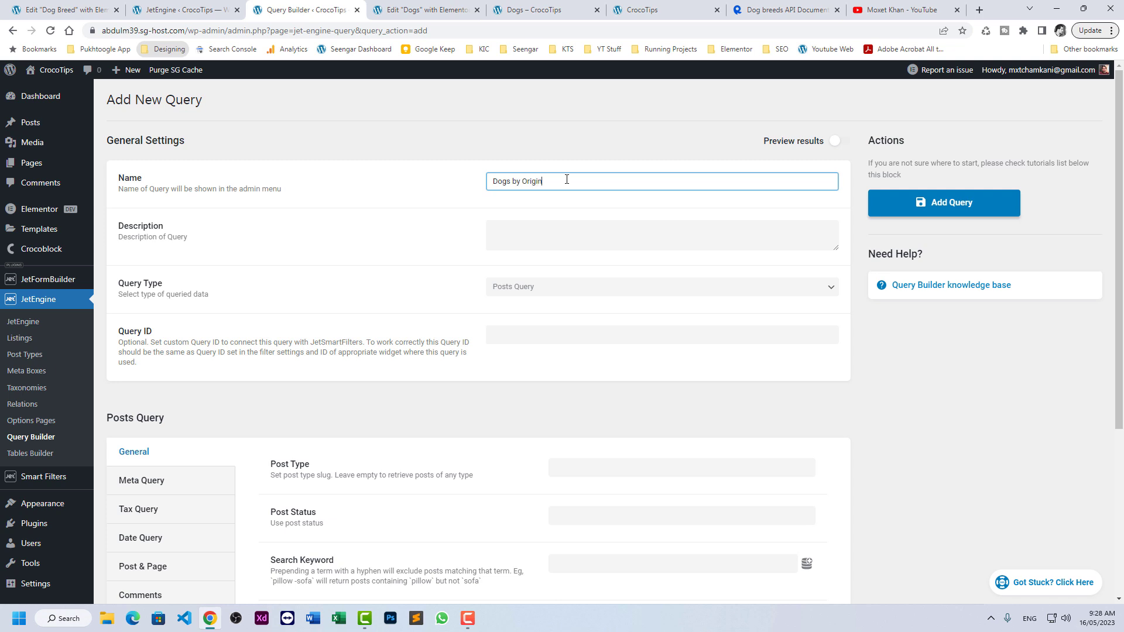
Step: Make it a REST API Query on the Dog Breeds endpoint with preview on, showing 591 results
{"action": "left_click", "coordinate": [521, 295]}
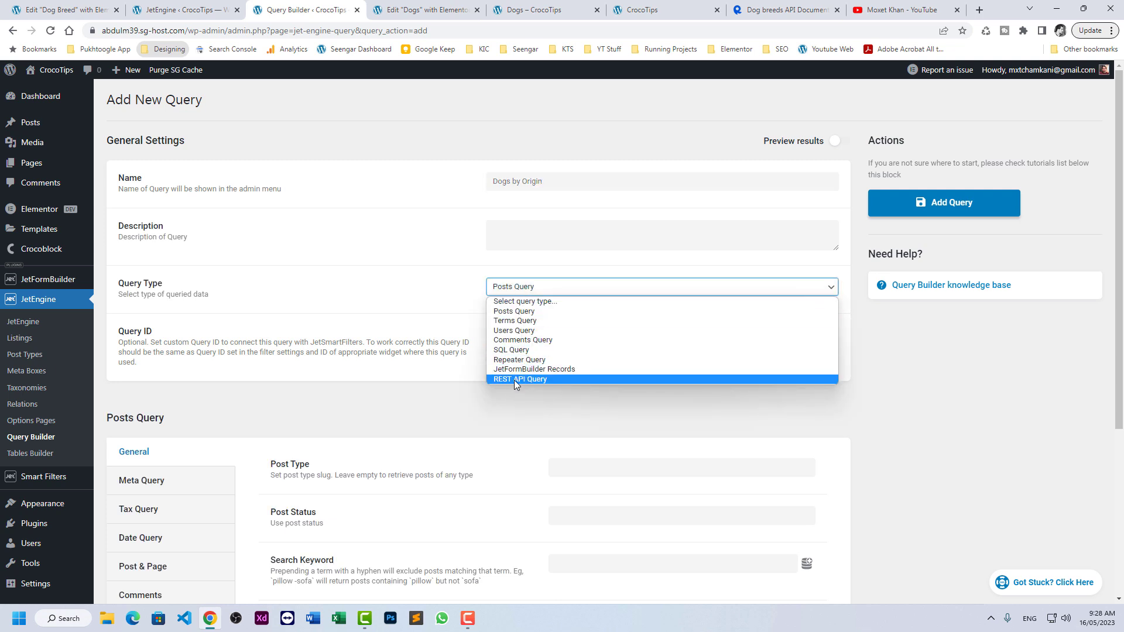
{"action": "left_click", "coordinate": [516, 384]}
{"action": "scroll", "coordinate": [572, 397], "scroll_direction": "down", "scroll_amount": 1}
{"action": "left_click", "coordinate": [562, 402]}
{"action": "left_click", "coordinate": [547, 399]}
{"action": "left_click", "coordinate": [547, 398]}
{"action": "left_click", "coordinate": [538, 440]}
{"action": "scroll", "coordinate": [767, 345], "scroll_direction": "up", "scroll_amount": 1}
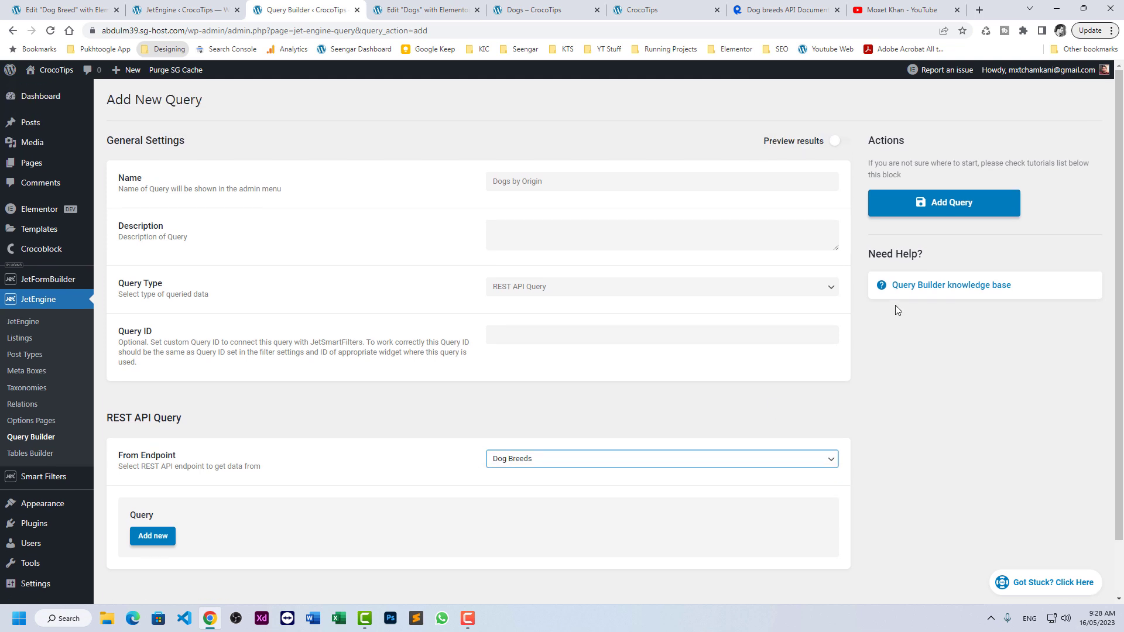
{"action": "left_click", "coordinate": [846, 142]}
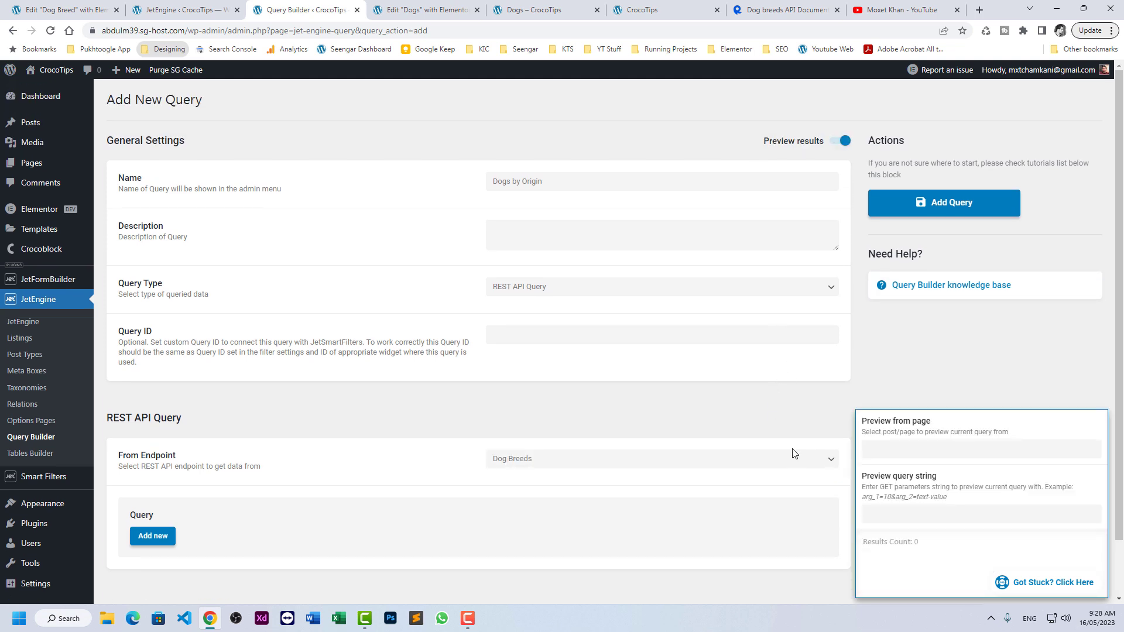
{"action": "scroll", "coordinate": [731, 409], "scroll_direction": "down", "scroll_amount": 1}
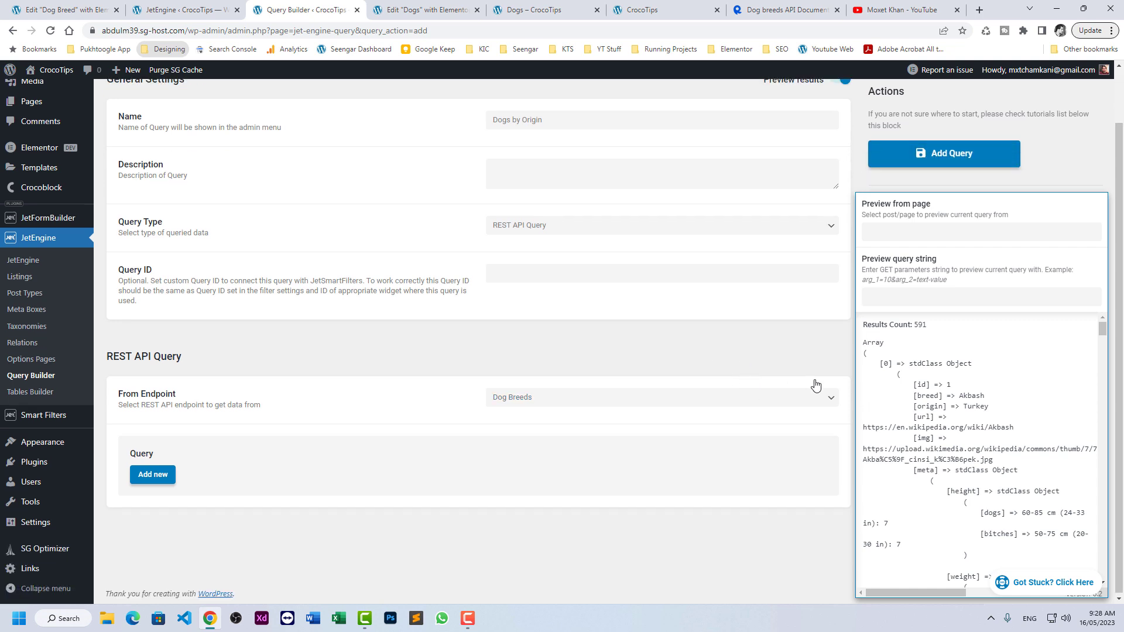
{"action": "left_click_drag", "start_coordinate": [916, 326], "coordinate": [932, 330]}
{"action": "left_click", "coordinate": [952, 332]}
Step: Add a query key origin with the value Turkey
{"action": "left_click", "coordinate": [154, 473]}
{"action": "scroll", "coordinate": [431, 393], "scroll_direction": "down", "scroll_amount": 2}
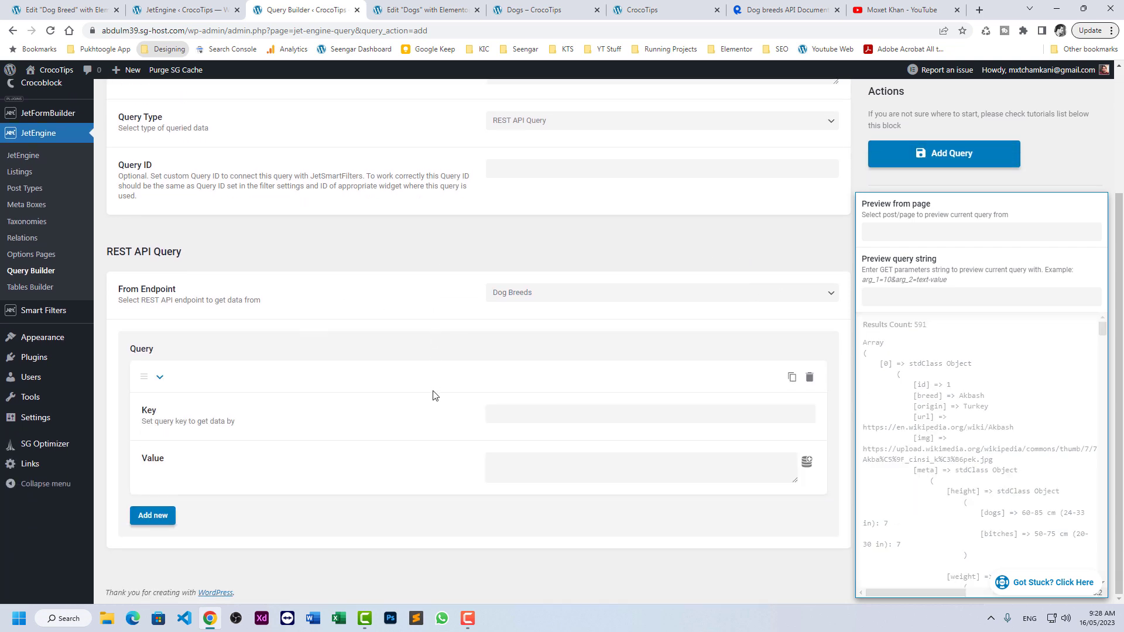
{"action": "left_click", "coordinate": [528, 410]}
{"action": "type", "text": "origin"}
{"action": "key", "text": "Tab"}
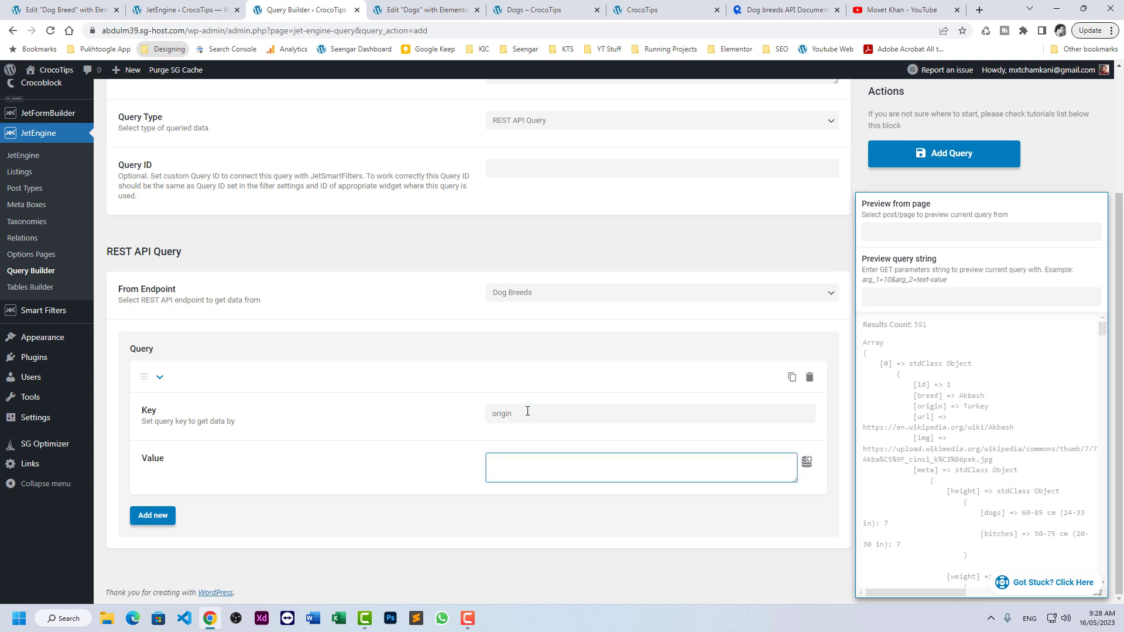
{"action": "type", "text": "Turkey"}
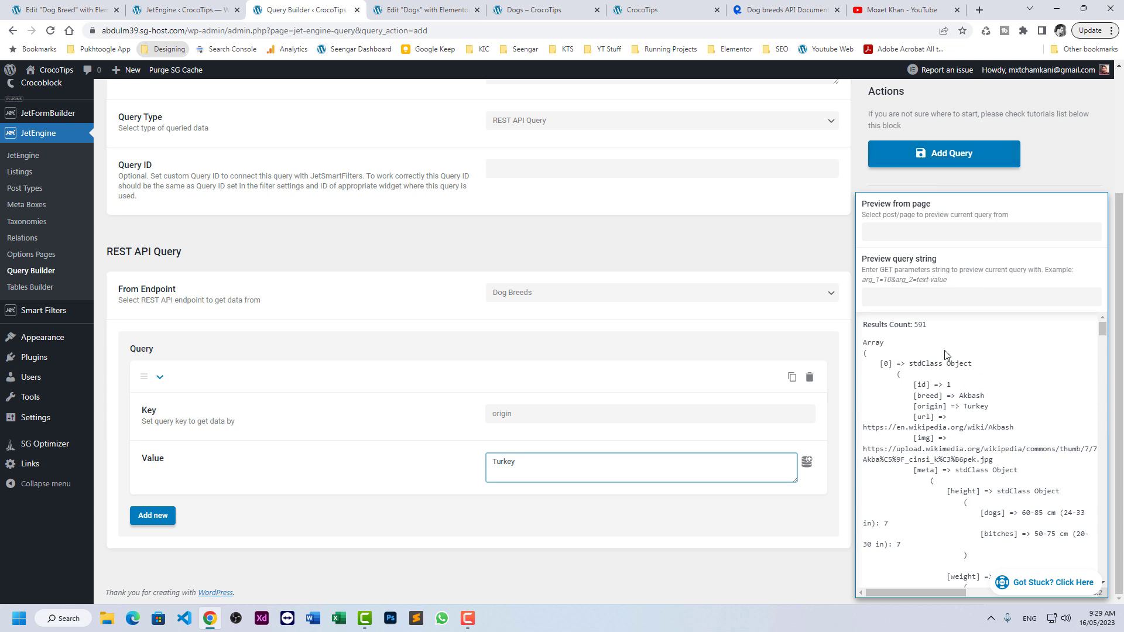
Step: Rerun the Group breed data by property test with origin and turkey, then recheck the query's result count
{"action": "left_click", "coordinate": [751, 16]}
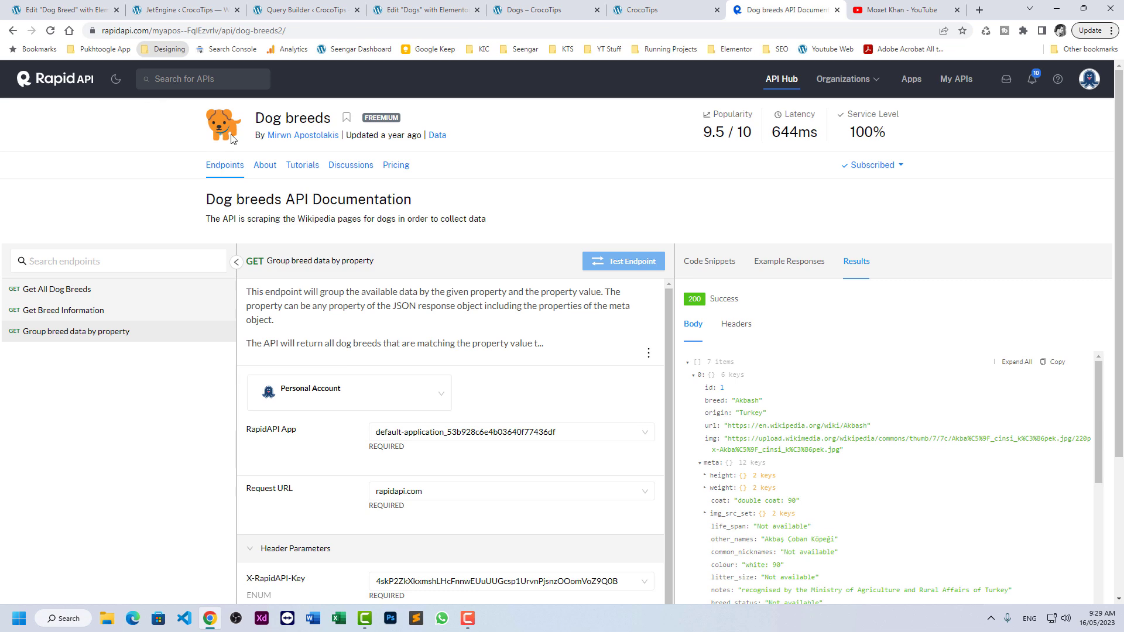
{"action": "scroll", "coordinate": [462, 436], "scroll_direction": "down", "scroll_amount": 2}
{"action": "scroll", "coordinate": [349, 541], "scroll_direction": "up", "scroll_amount": 2}
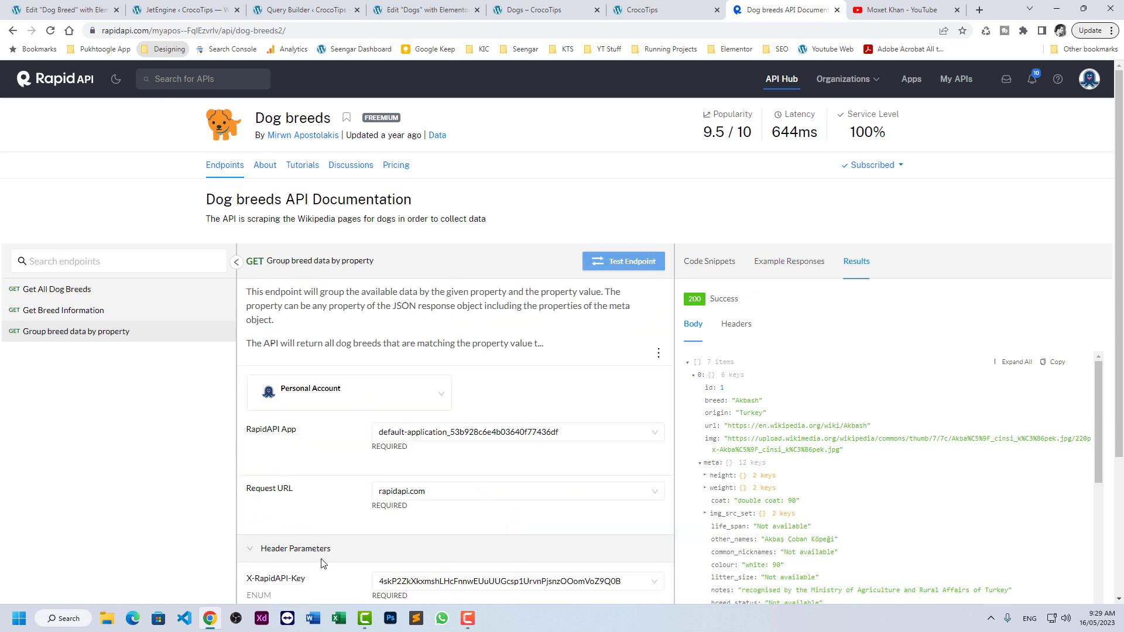
{"action": "scroll", "coordinate": [349, 542], "scroll_direction": "down", "scroll_amount": 3}
{"action": "scroll", "coordinate": [334, 497], "scroll_direction": "down", "scroll_amount": 2}
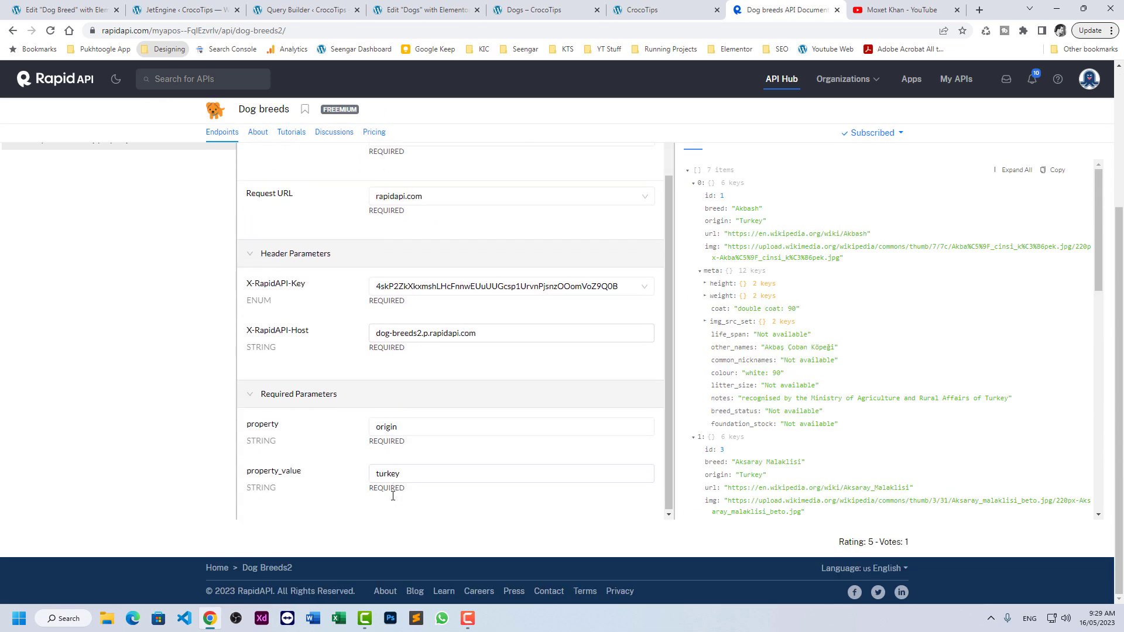
{"action": "key", "text": "shift+Tab"}
{"action": "key", "text": "Tab"}
{"action": "scroll", "coordinate": [615, 331], "scroll_direction": "up", "scroll_amount": 2}
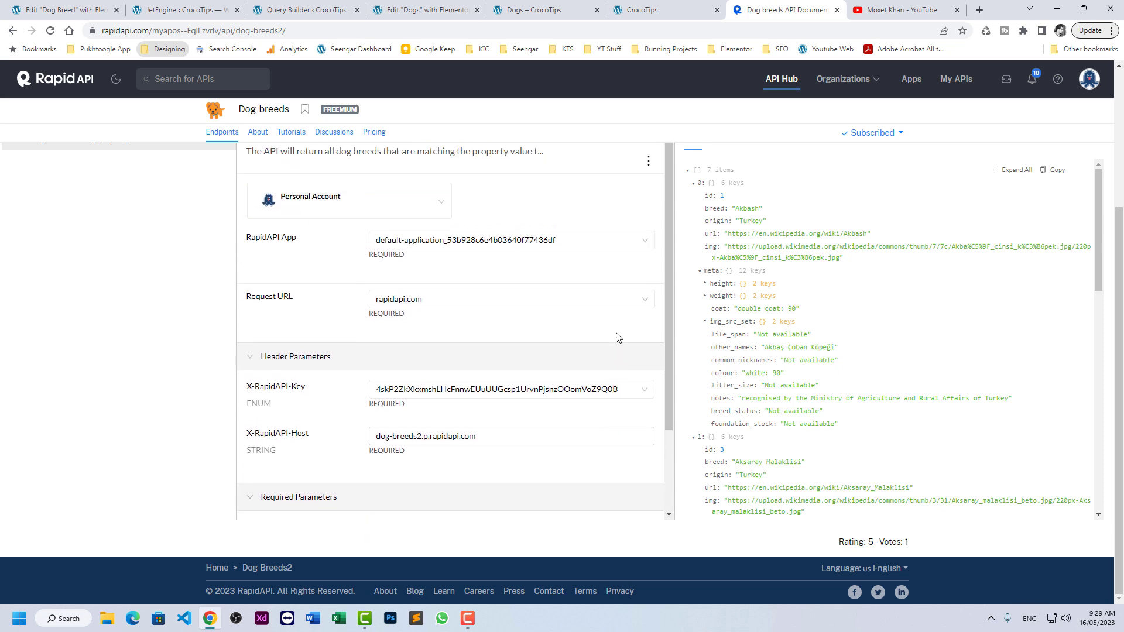
{"action": "scroll", "coordinate": [615, 331], "scroll_direction": "up", "scroll_amount": 2}
{"action": "left_click", "coordinate": [619, 187]}
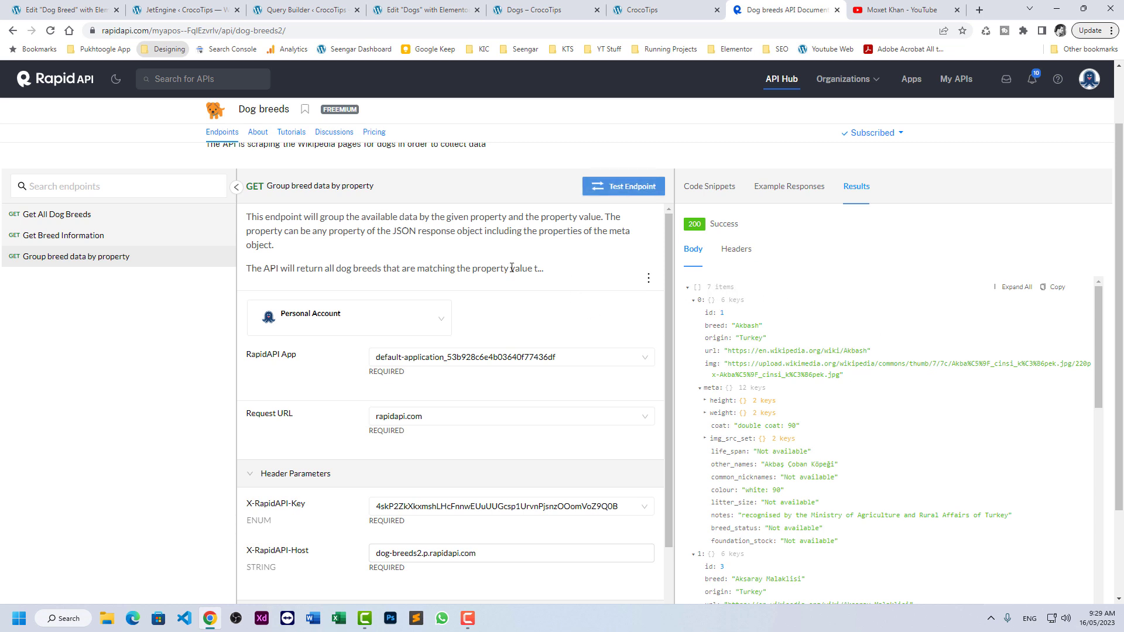
{"action": "left_click", "coordinate": [304, 10]}
{"action": "left_click_drag", "start_coordinate": [911, 325], "coordinate": [928, 325]}
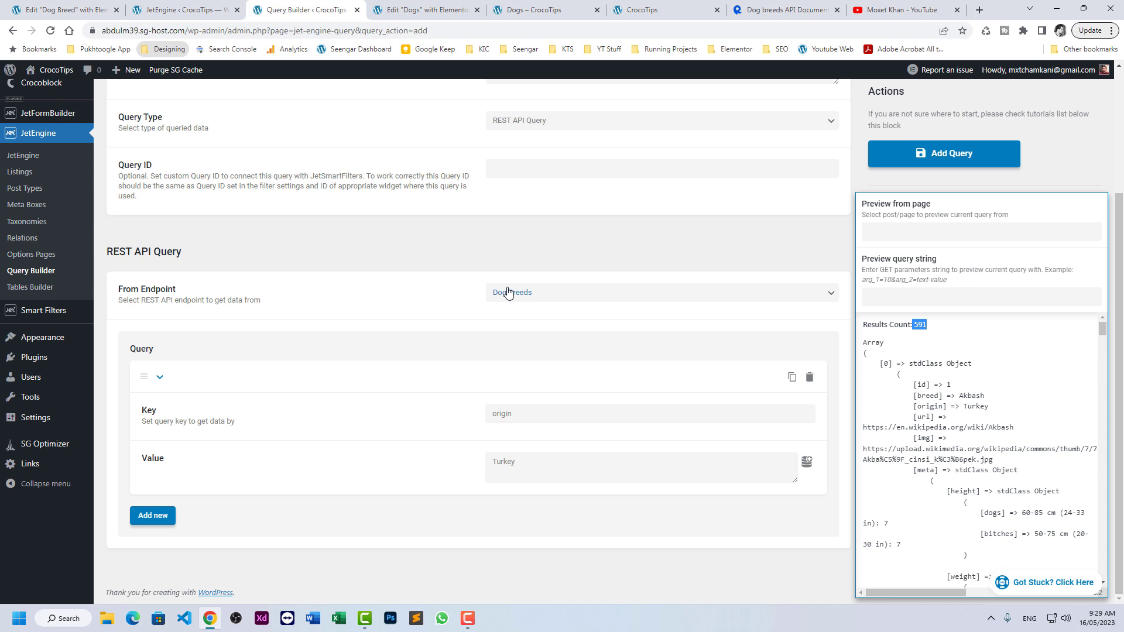
Step: Switch to the Dogs – CrocoTips preview tab with Ctrl+Tab
{"action": "key", "text": "ctrl+Tab"}
{"action": "key", "text": "ctrl+Tab"}
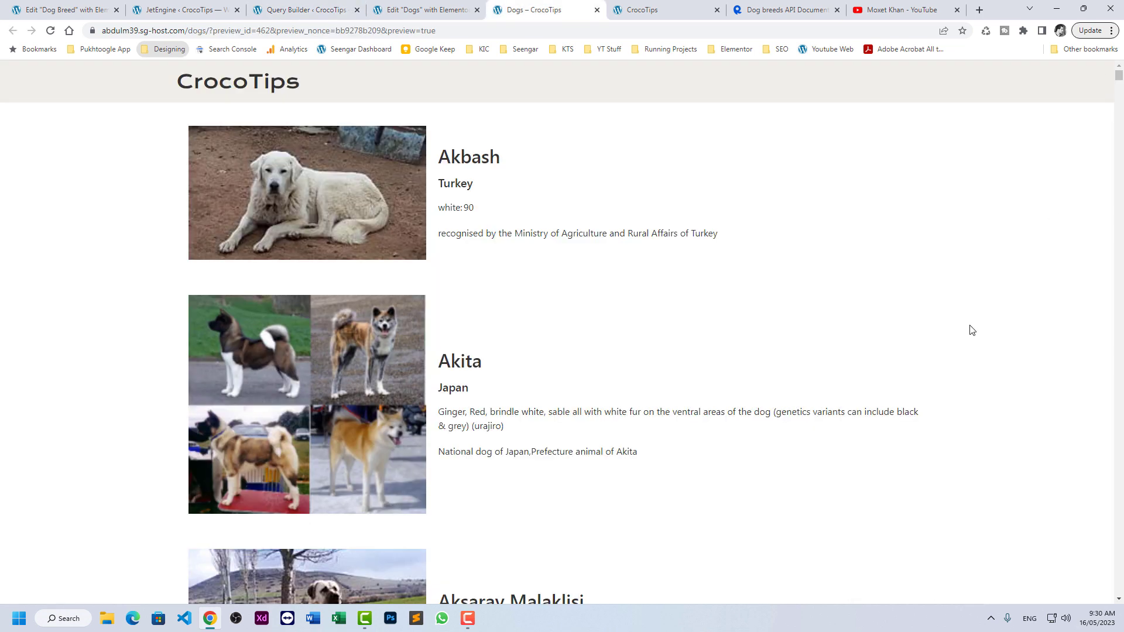